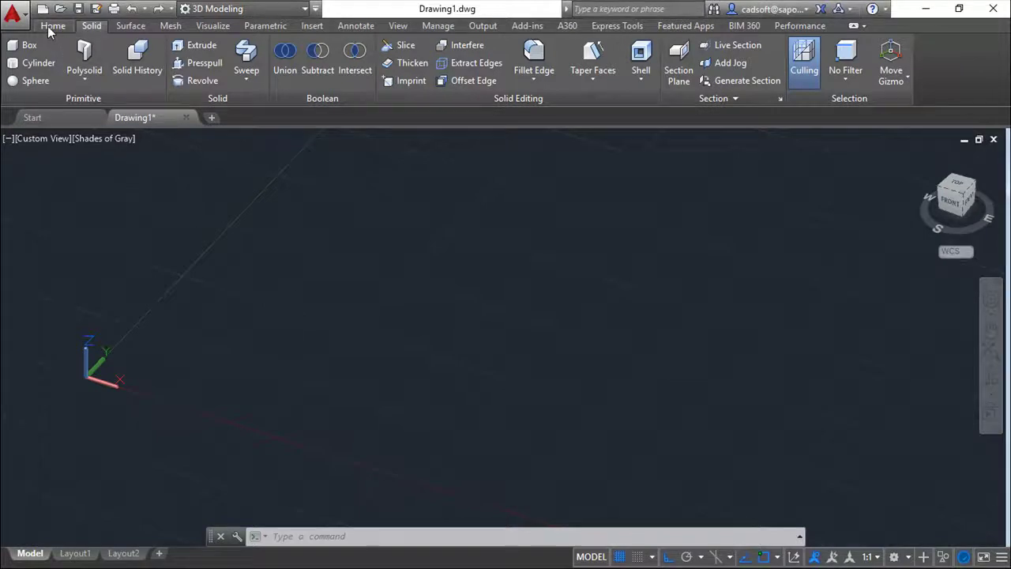
Step: Draw a circle of radius 20 in the drawing
click(49, 26)
click(278, 65)
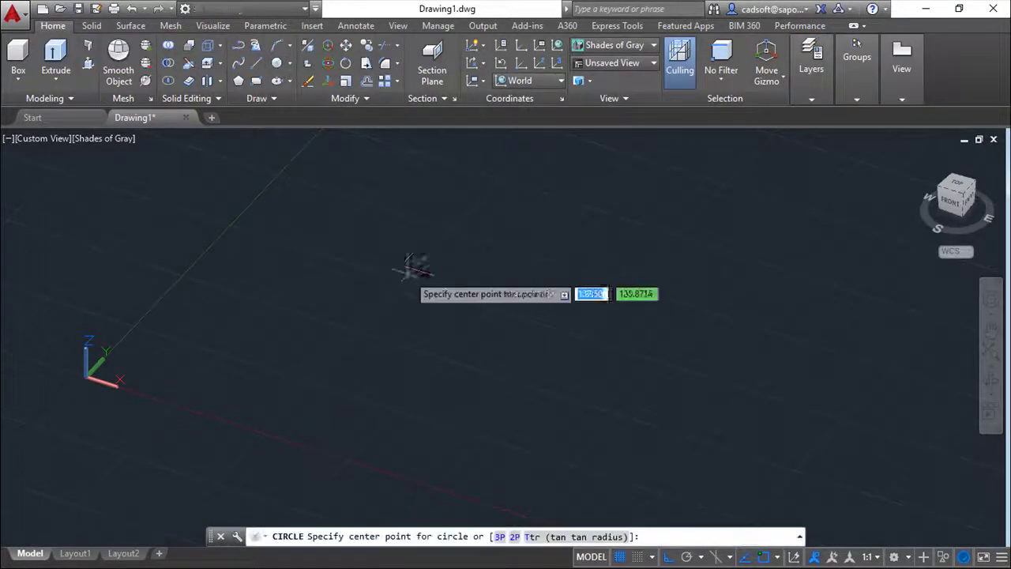
click(514, 328)
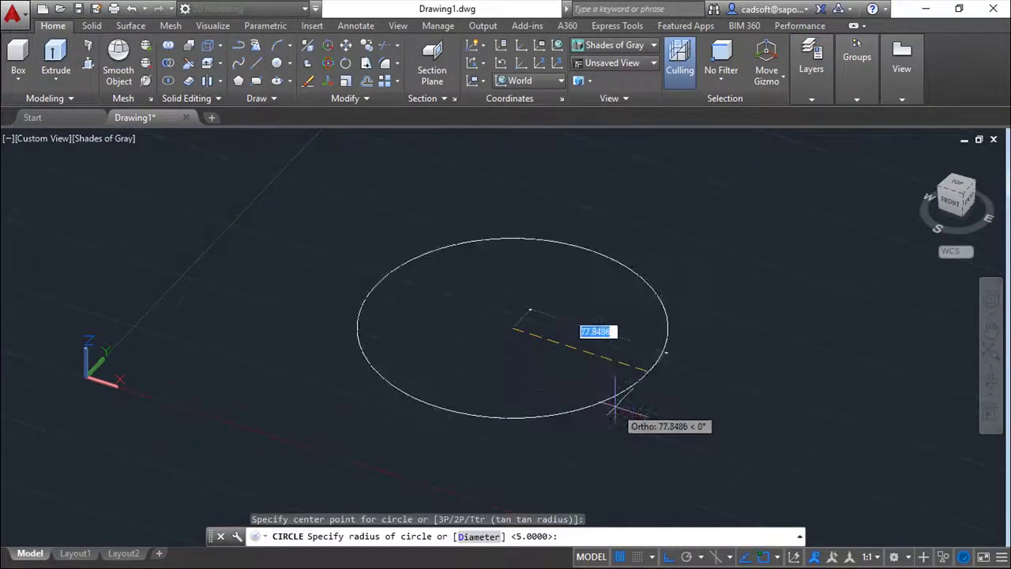
text(20)
key(Return)
middle_drag(626, 364, 638, 409)
Step: Press-pull the circle up to a height of 24 to form a solid cylinder
click(88, 29)
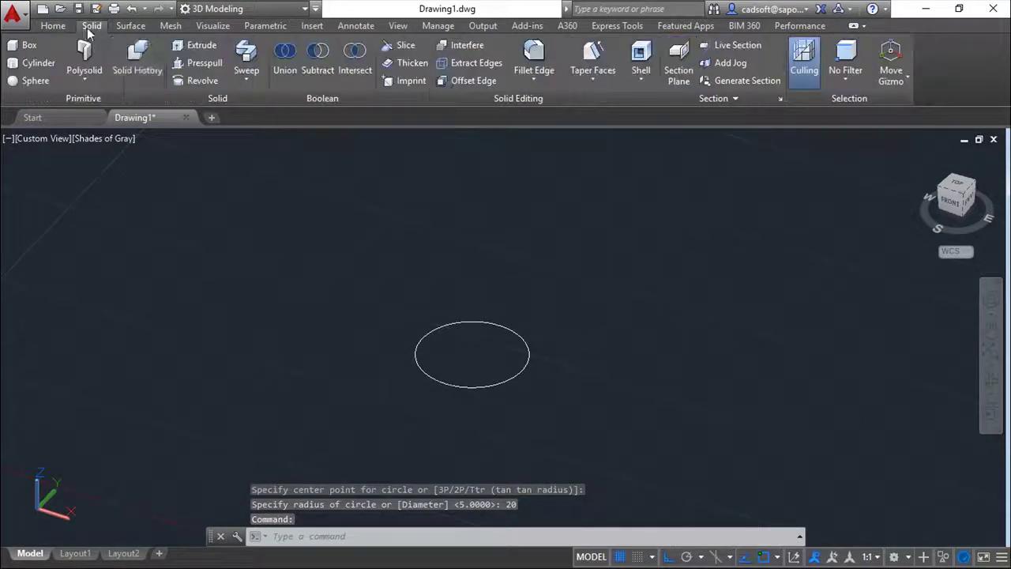
click(189, 67)
click(472, 352)
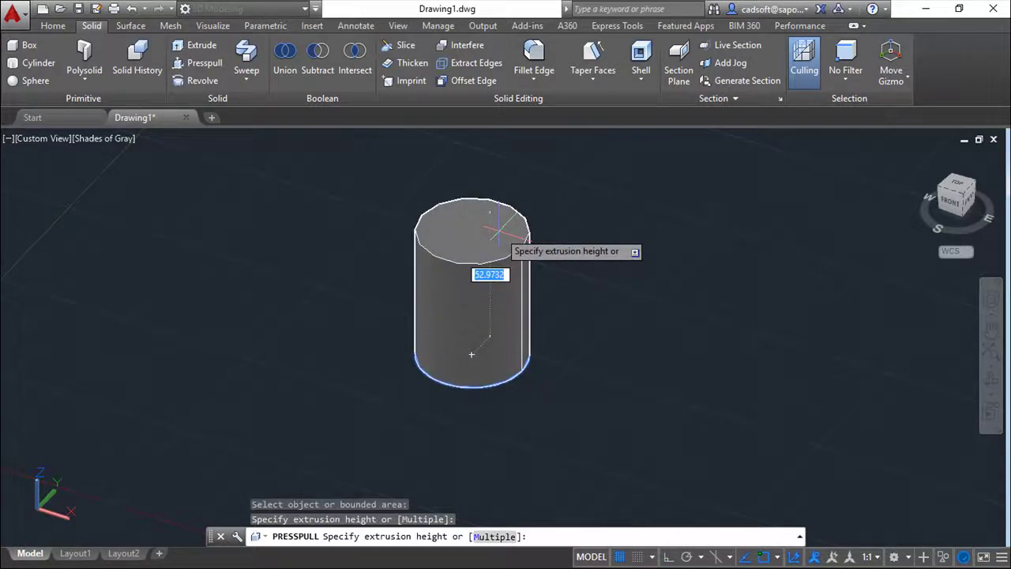
text(24)
key(Return)
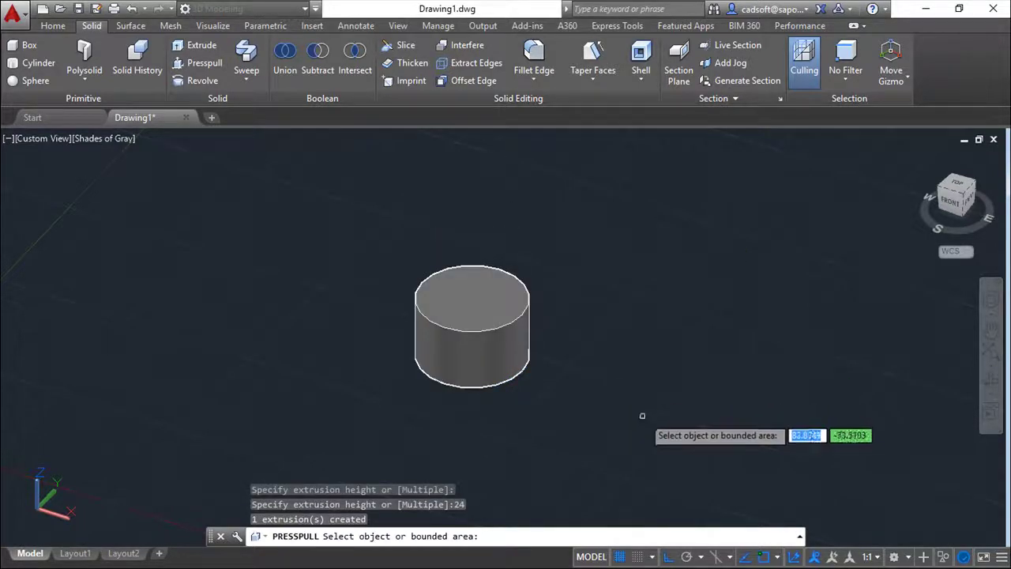
shift+middle_drag(632, 410, 625, 401)
scroll(602, 338, up, 2)
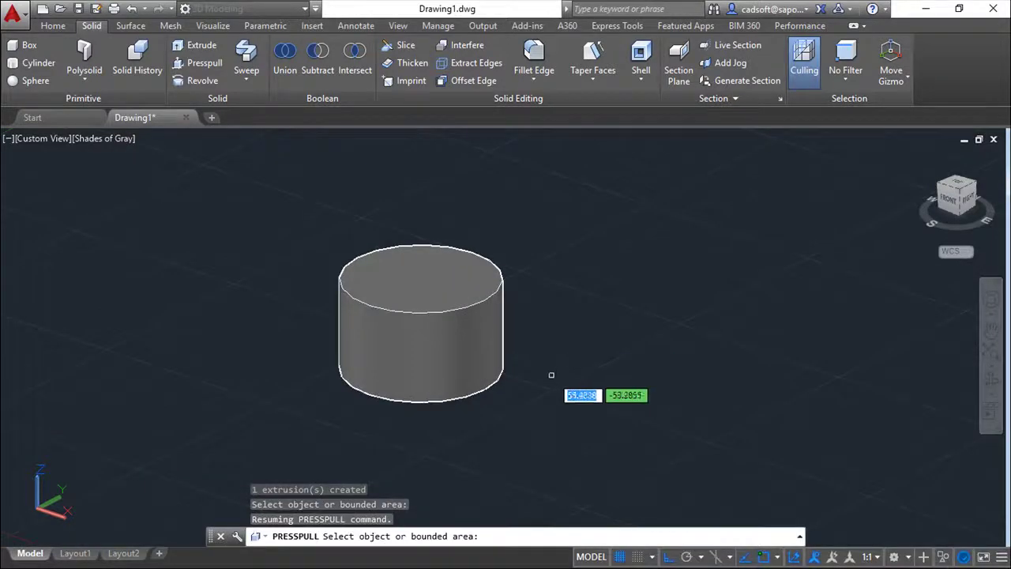
click(12, 47)
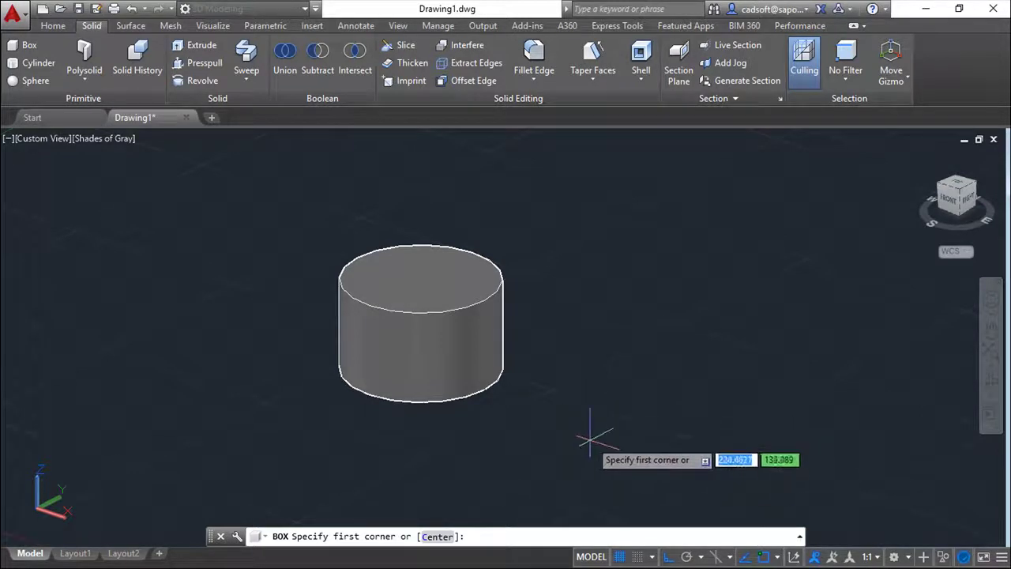
click(590, 433)
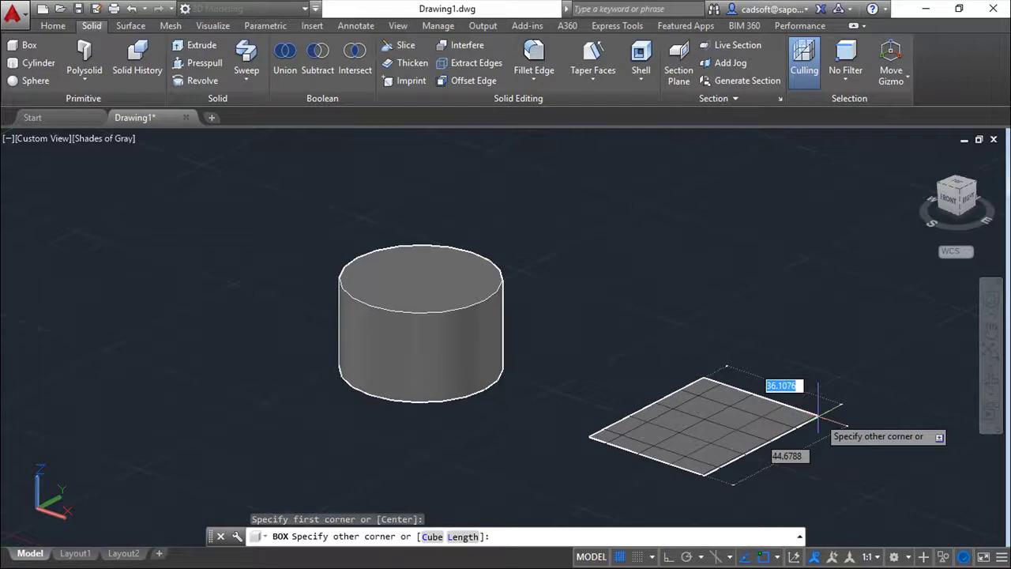
text(@40,40)
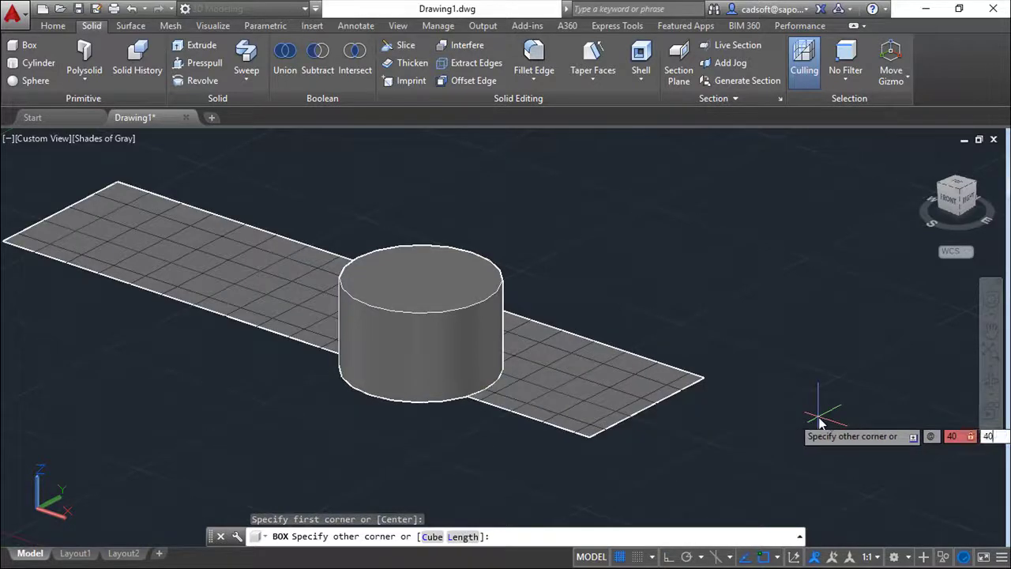
key(Return)
text(20)
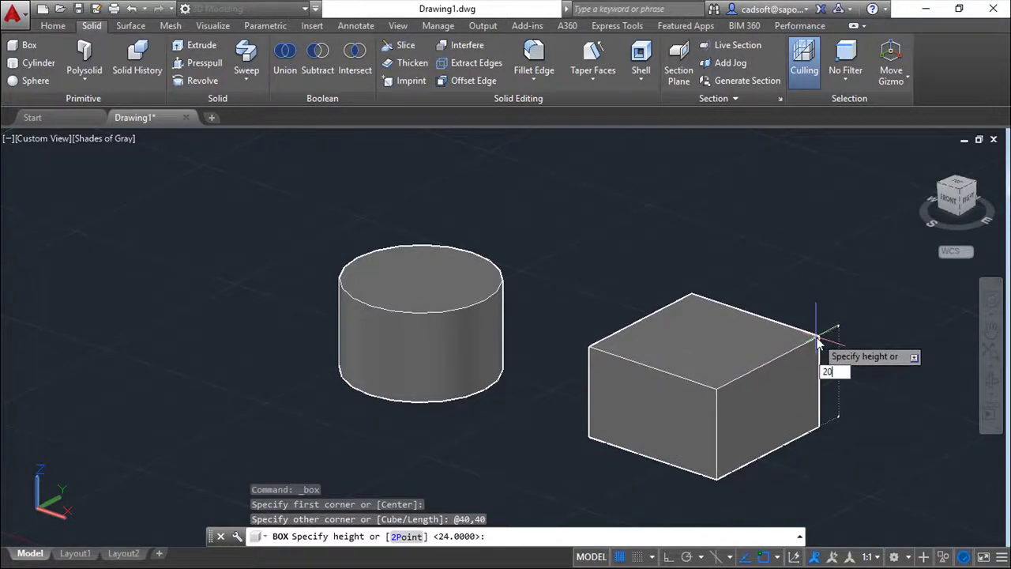
key(Return)
mouse_move(649, 158)
shift+middle_down()
mouse_move(608, 189)
mouse_move(656, 151)
mouse_move(663, 171)
mouse_move(642, 168)
shift+middle_up()
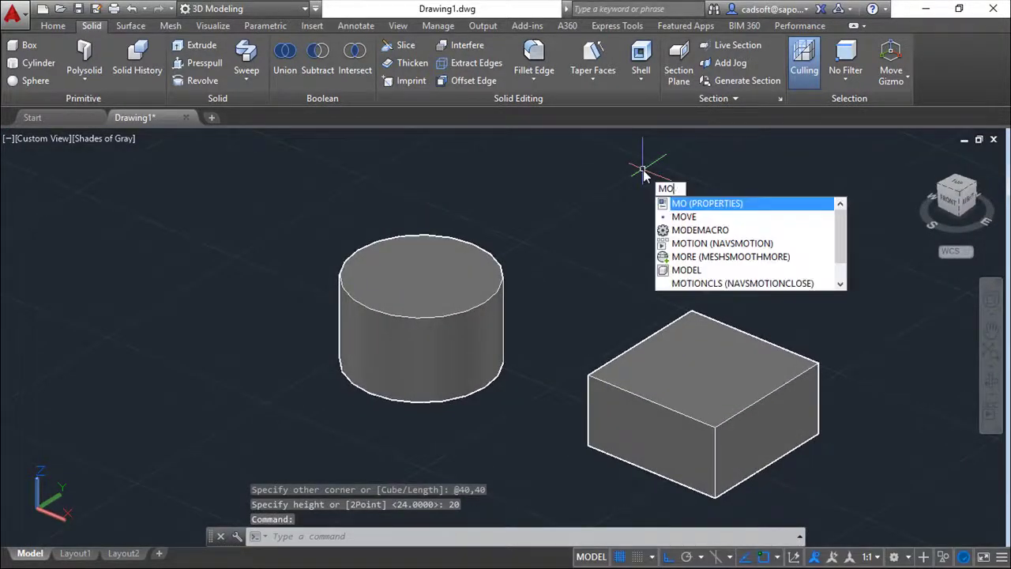
Step: Move the box by its top corner onto the cylinder's top edge
text(ve)
key(Return)
click(665, 387)
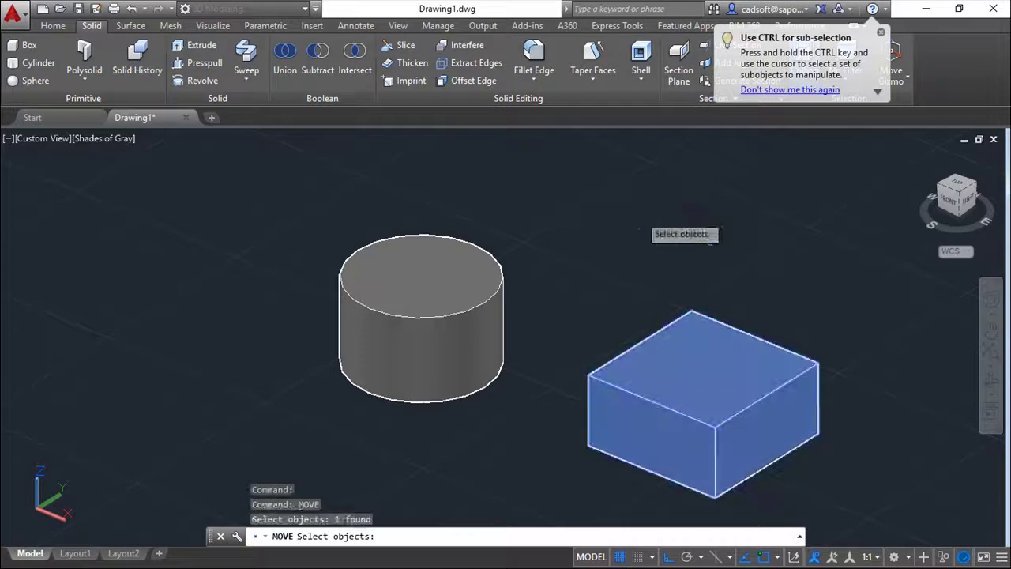
key(Return)
click(640, 342)
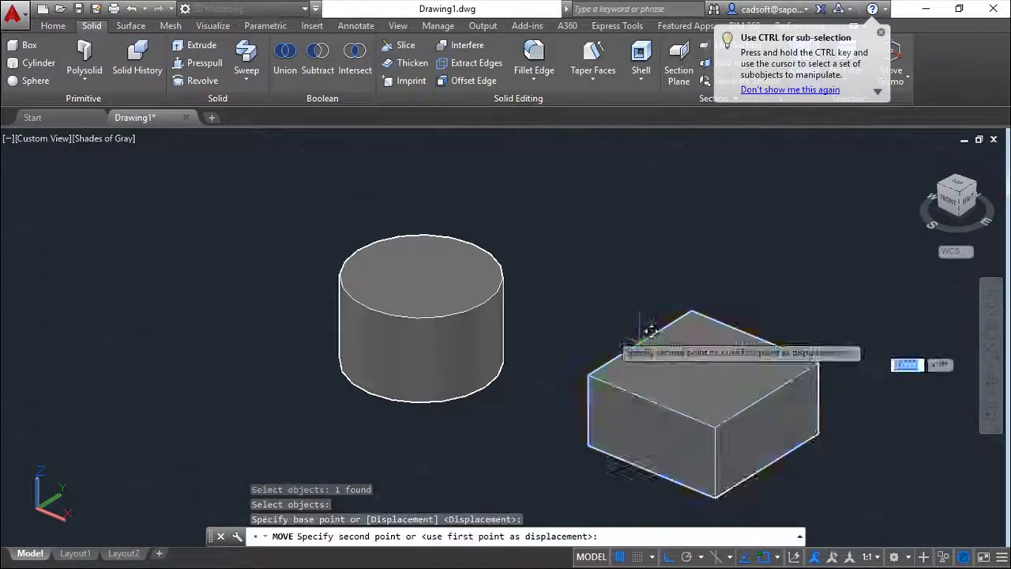
click(432, 265)
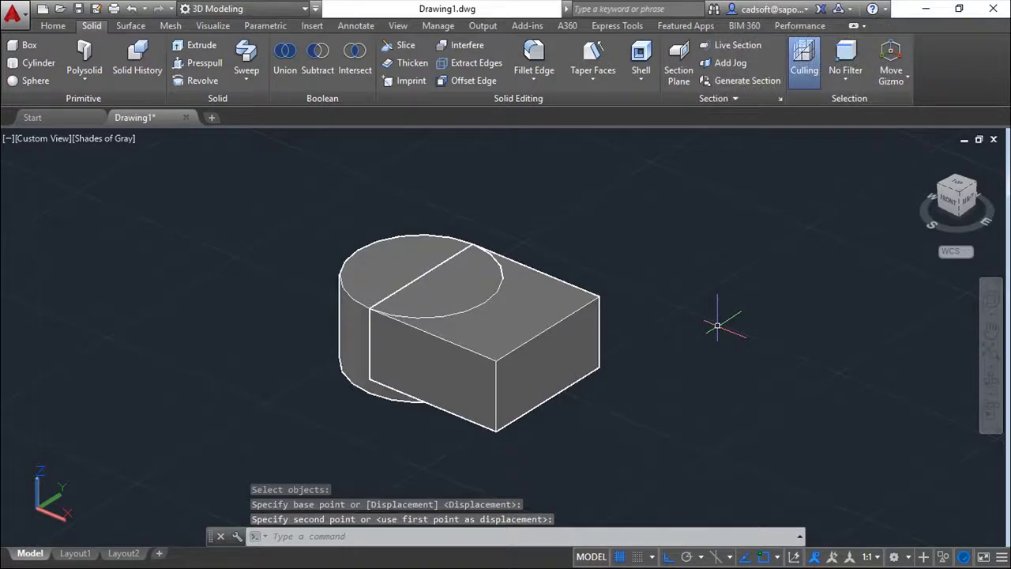
Step: Move the box down 4 units
text(move)
key(Return)
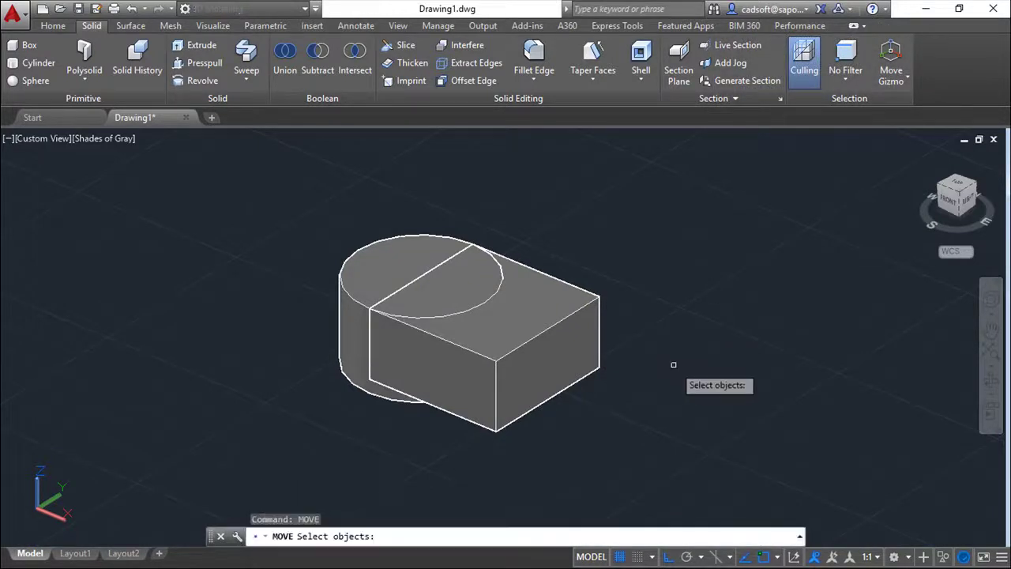
click(498, 331)
key(Return)
click(730, 328)
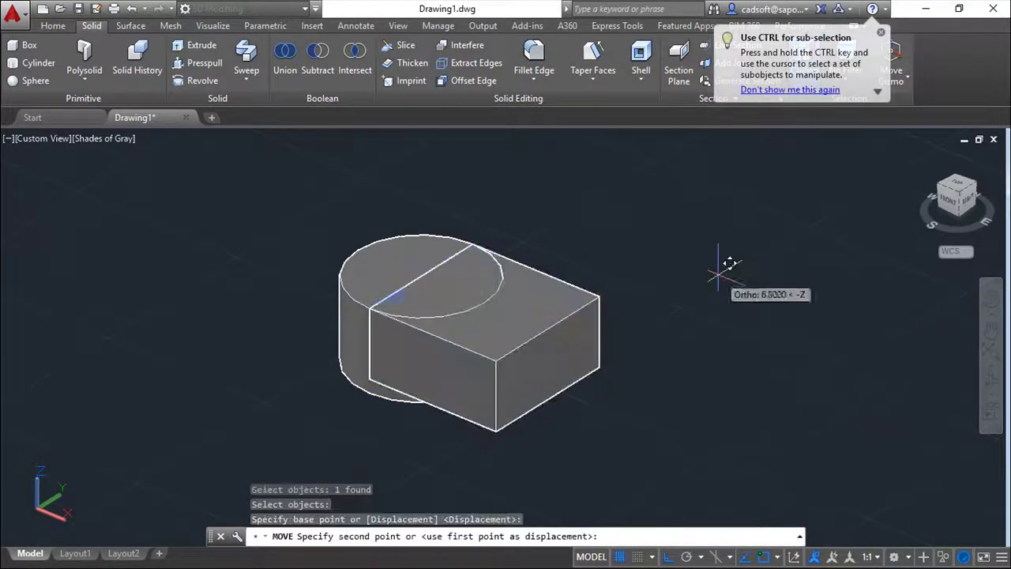
text(4)
key(Return)
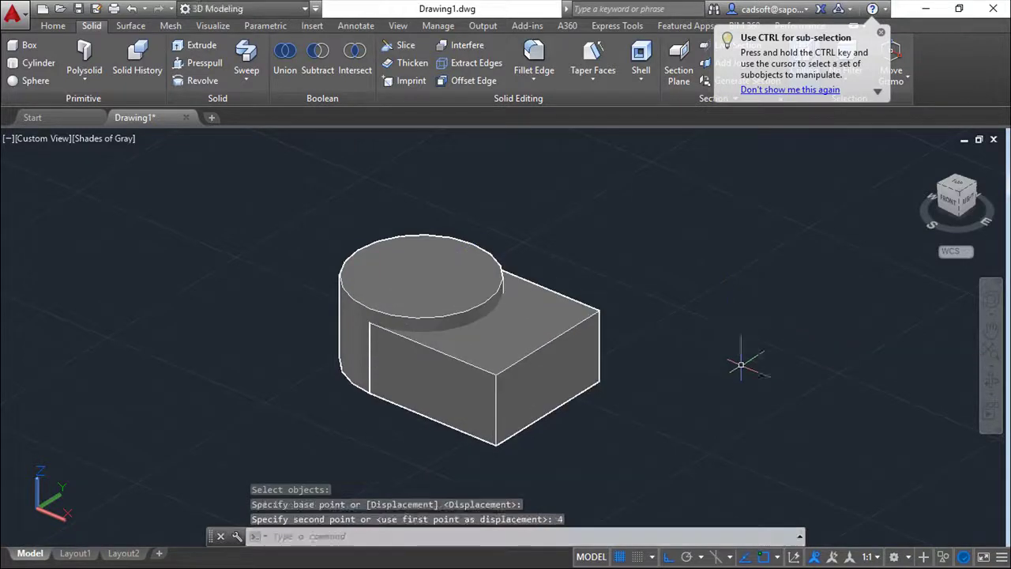
Step: Shift the box 14 units outward so it only partly overlaps the cylinder
key(Return)
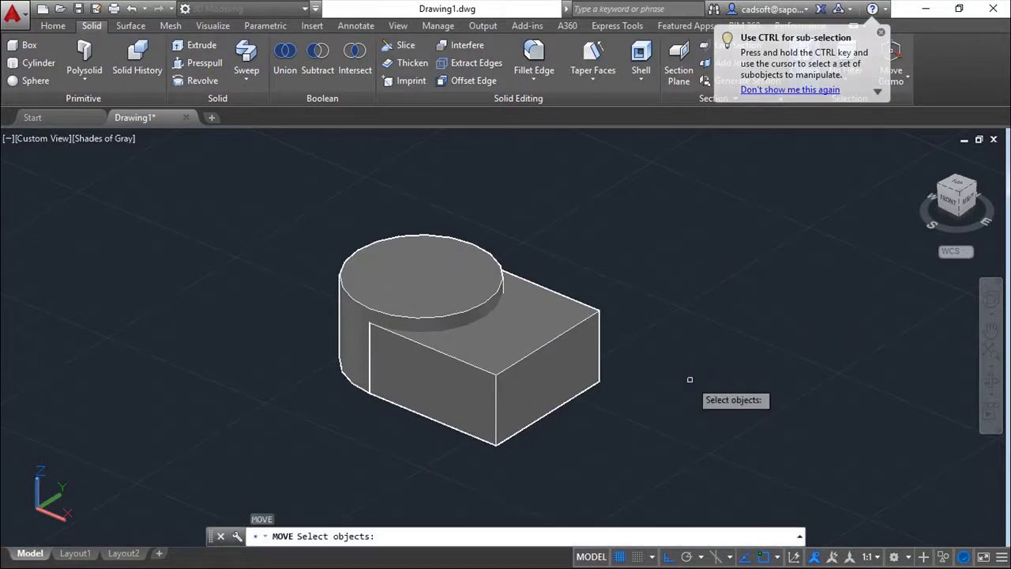
click(514, 342)
key(Return)
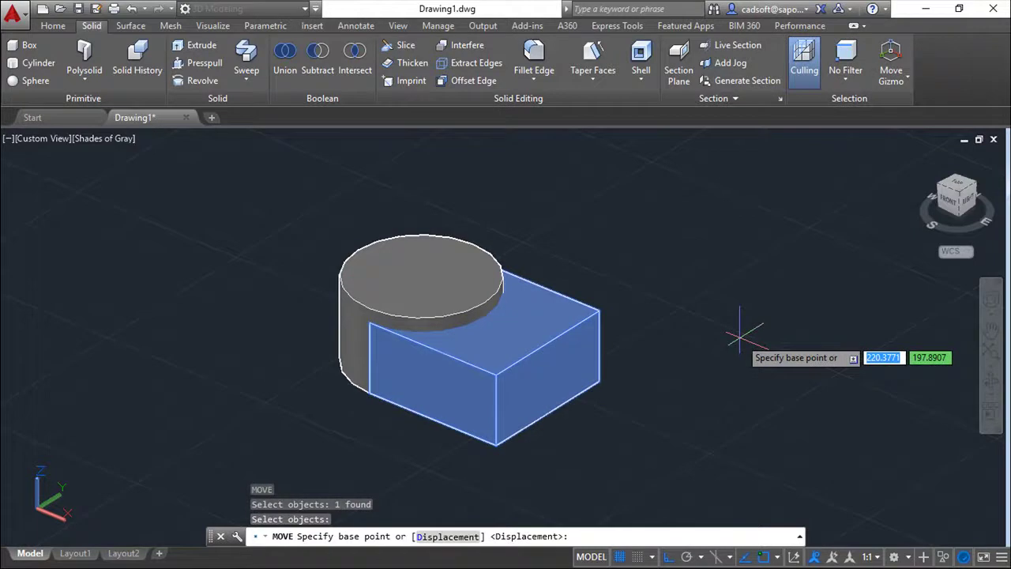
click(601, 242)
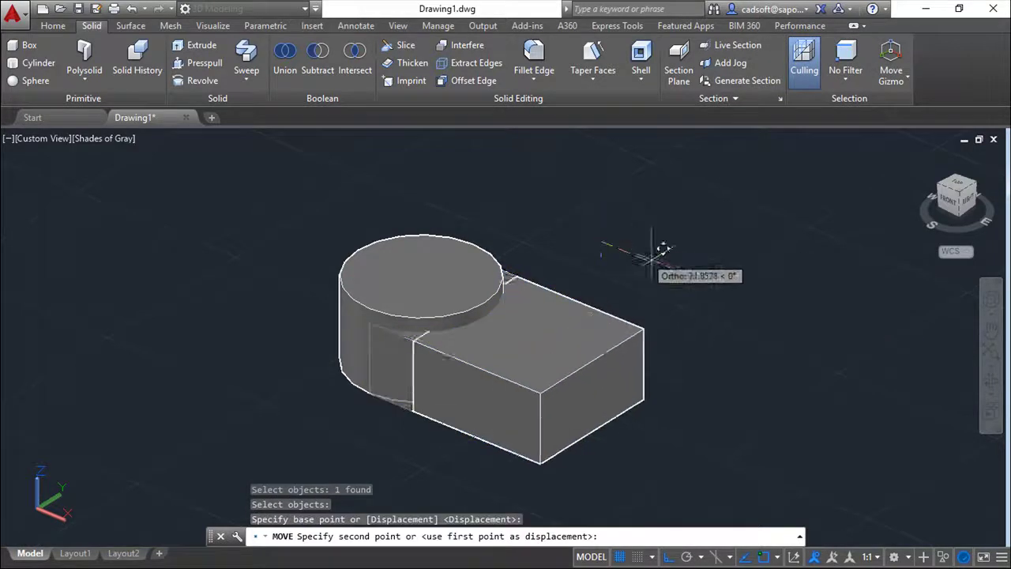
text(14)
key(Return)
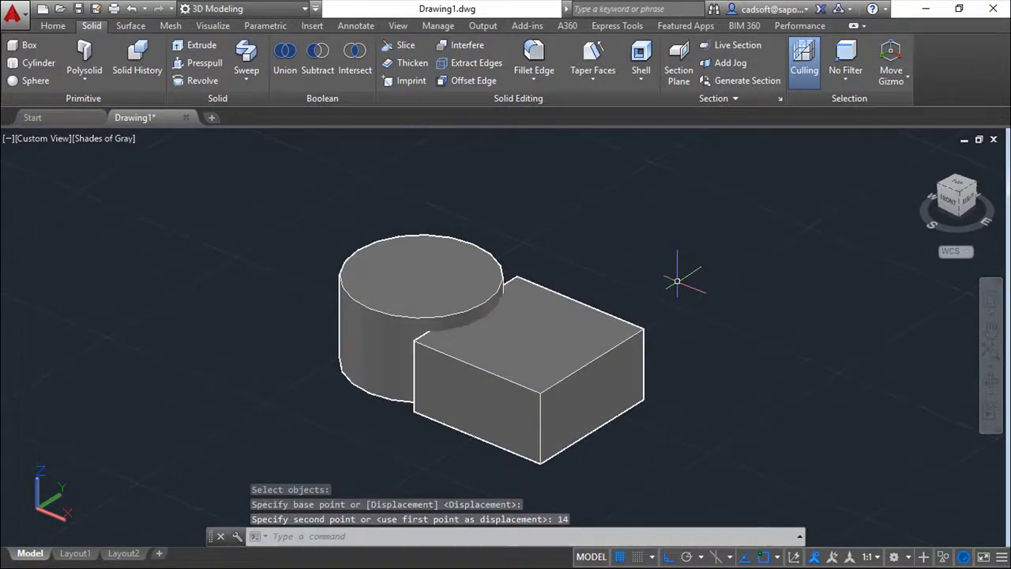
shift+middle_drag(708, 383, 722, 368)
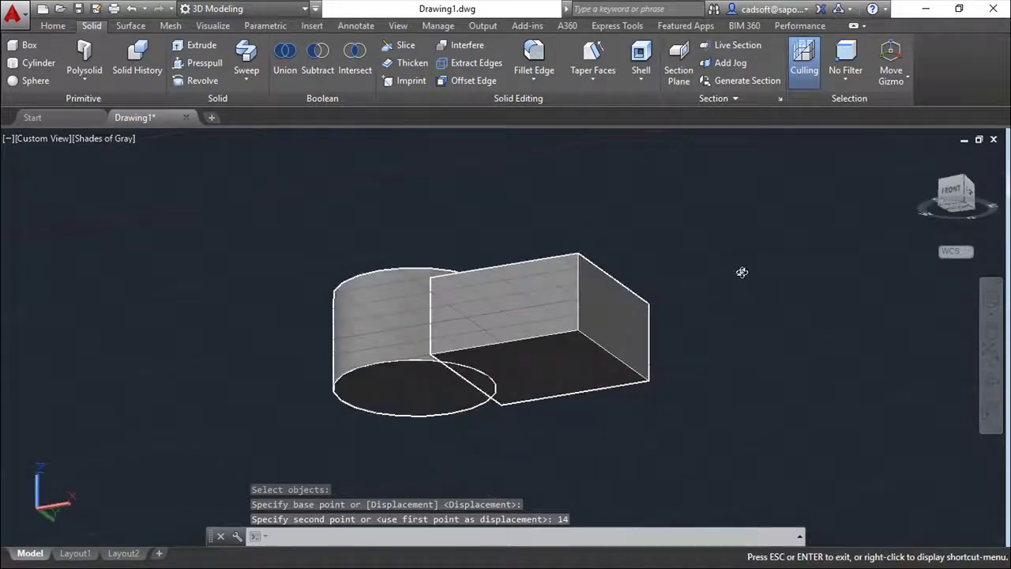
key(Escape)
key(Escape)
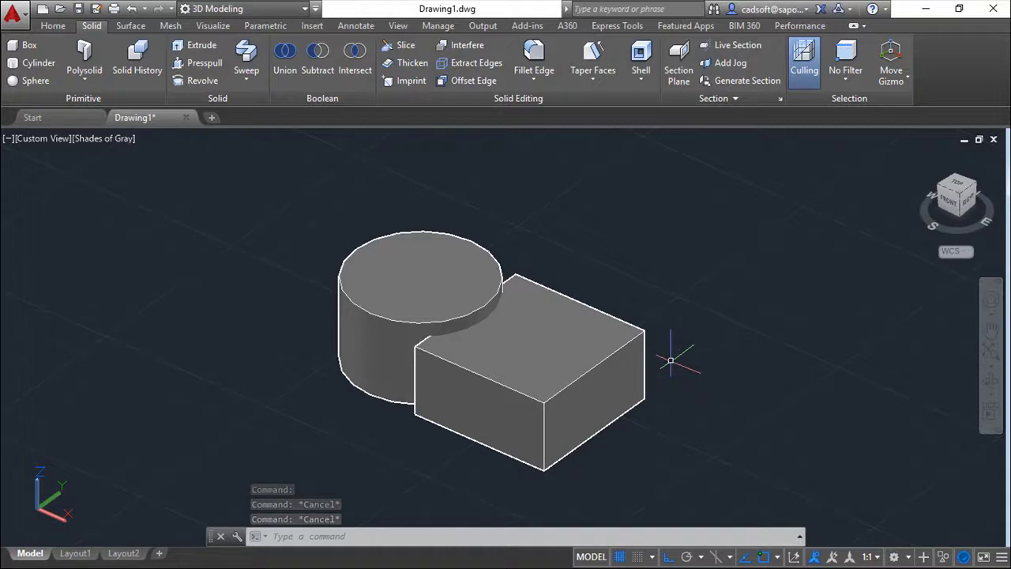
text(MIRROR)
Step: Mirror the box across a line through the cylinder centre, keeping the original
key(Return)
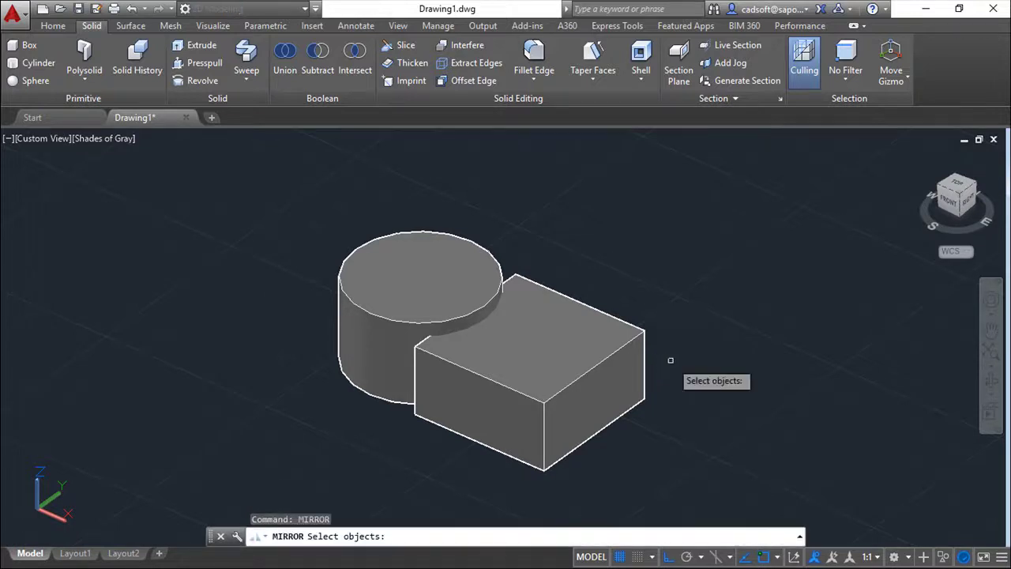
click(536, 380)
key(Return)
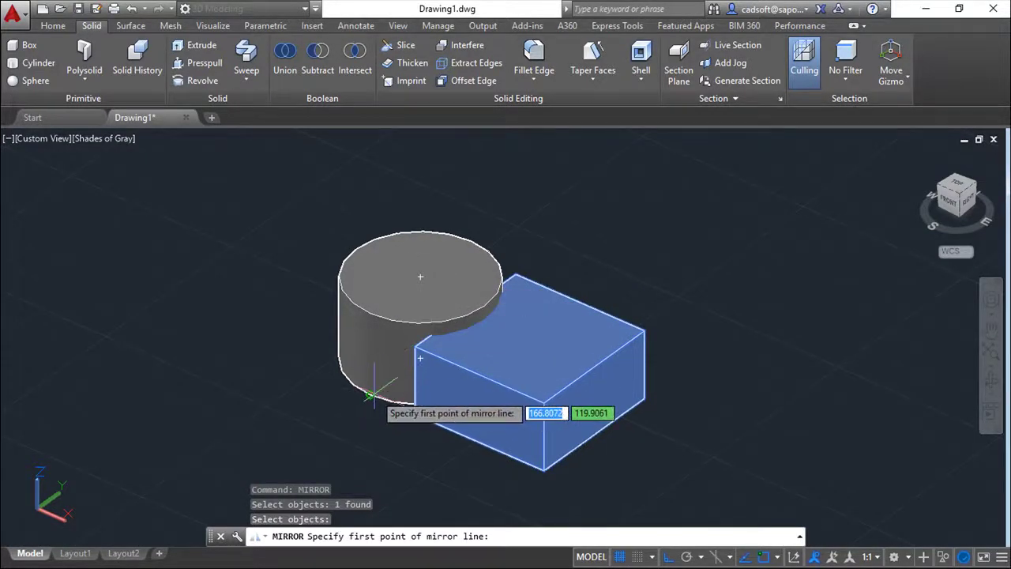
click(370, 394)
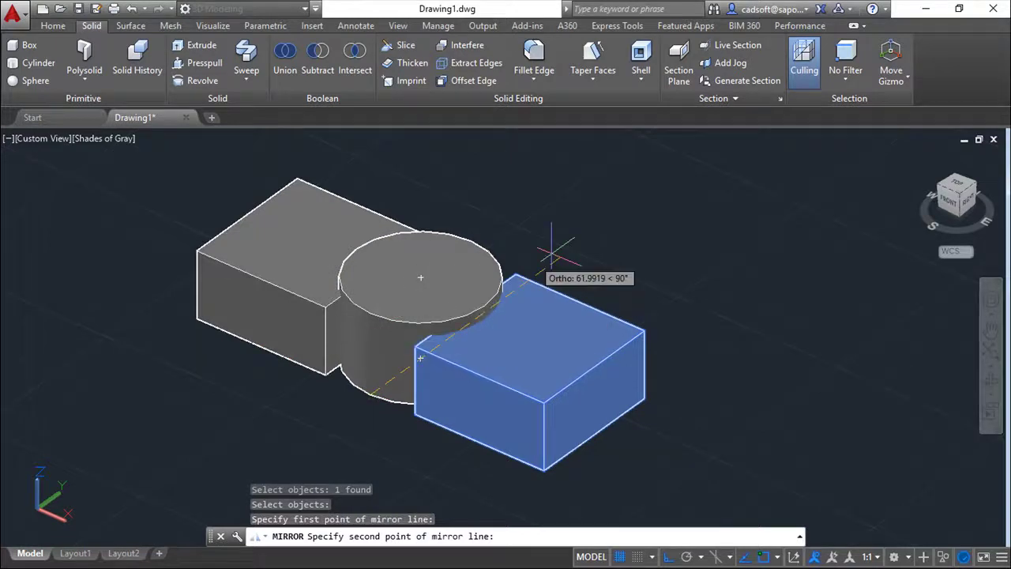
click(602, 224)
key(Return)
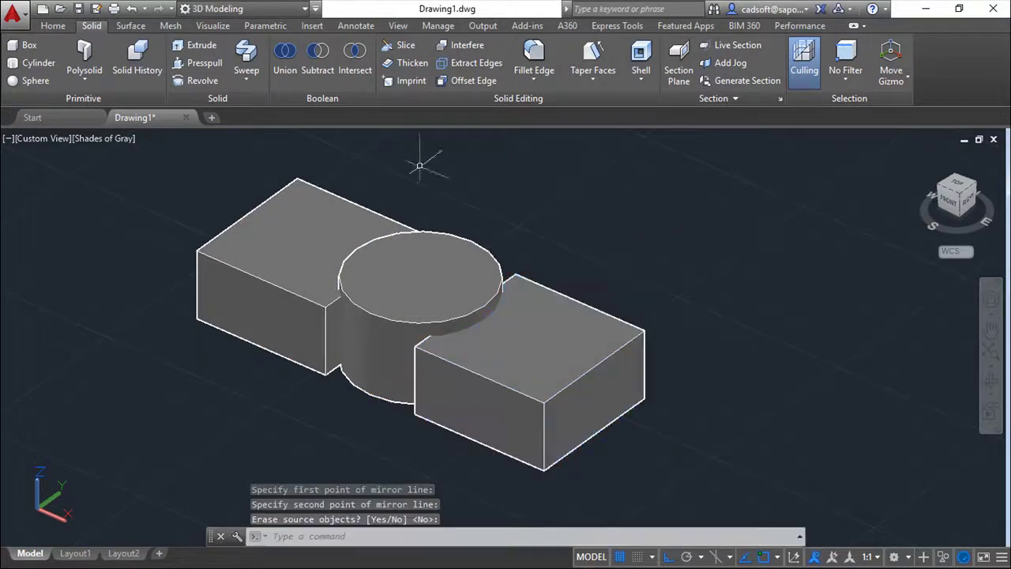
Step: Subtract the right box and then the left box from the cylinder
click(317, 55)
click(436, 265)
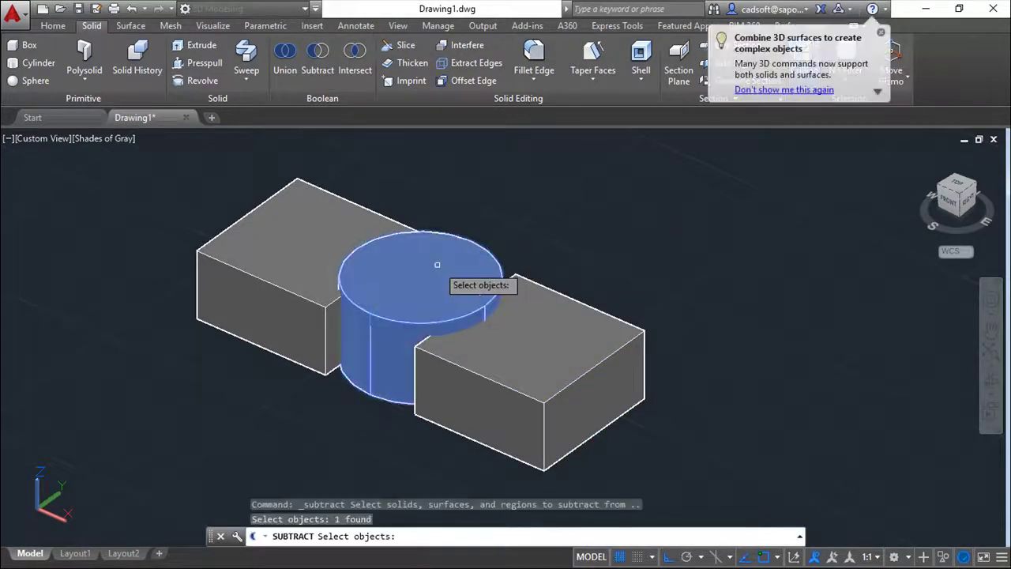
key(Return)
click(575, 379)
key(Return)
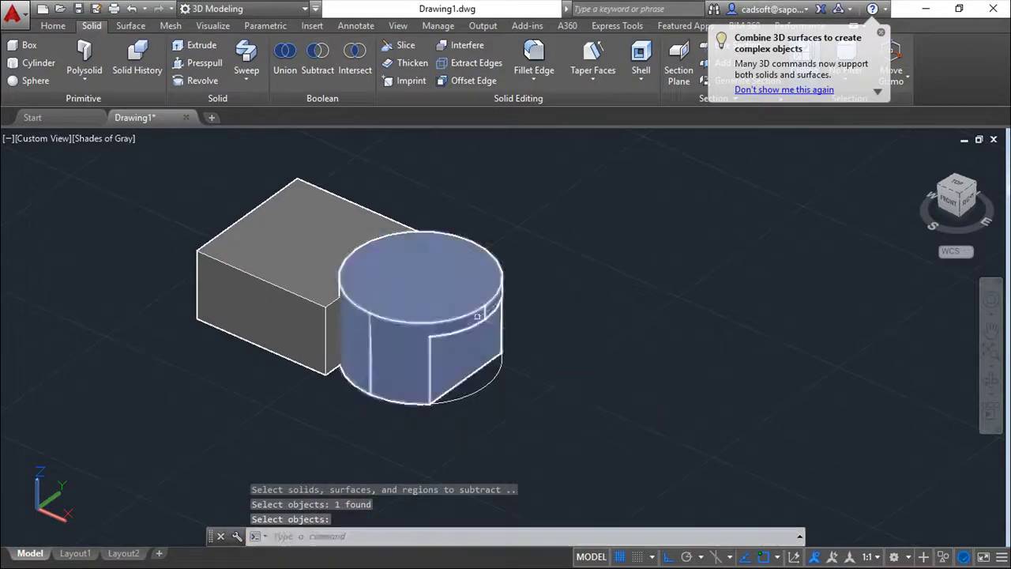
key(Return)
click(433, 281)
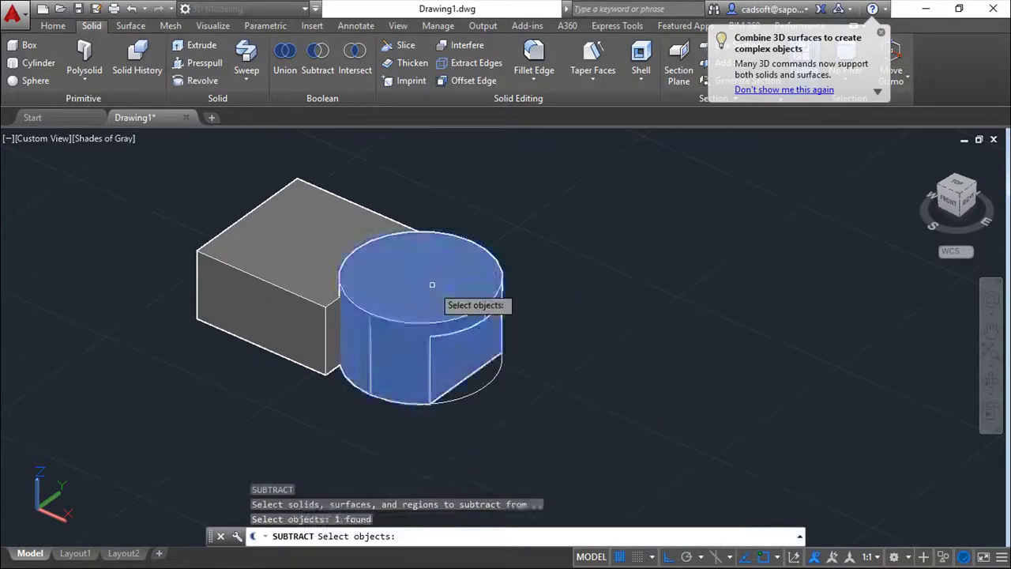
key(Return)
click(292, 236)
key(Return)
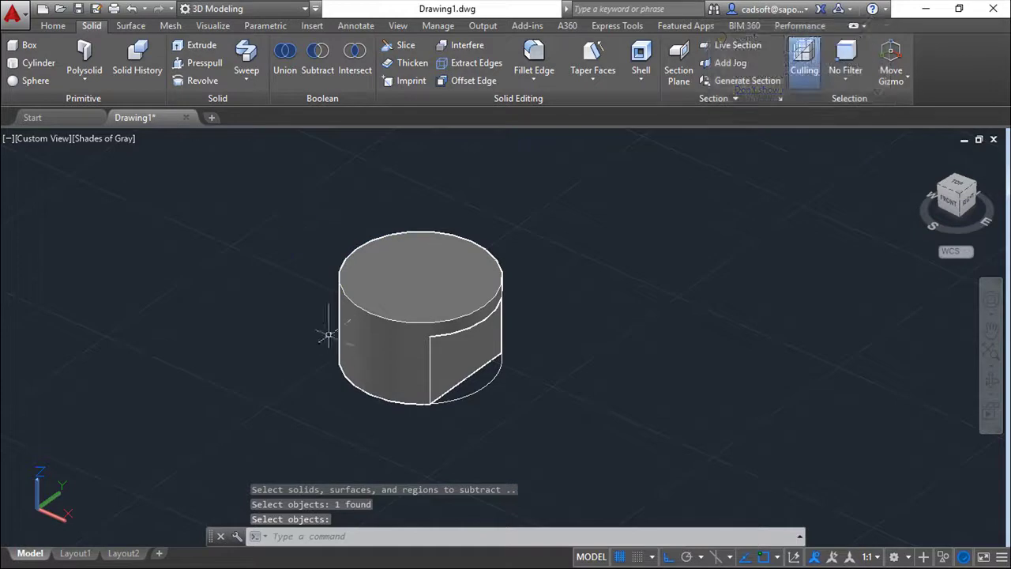
mouse_move(311, 316)
shift+middle_down()
mouse_move(241, 224)
mouse_move(276, 254)
mouse_move(253, 300)
mouse_move(293, 312)
mouse_move(255, 261)
mouse_move(194, 260)
mouse_move(228, 267)
mouse_move(288, 224)
shift+middle_up()
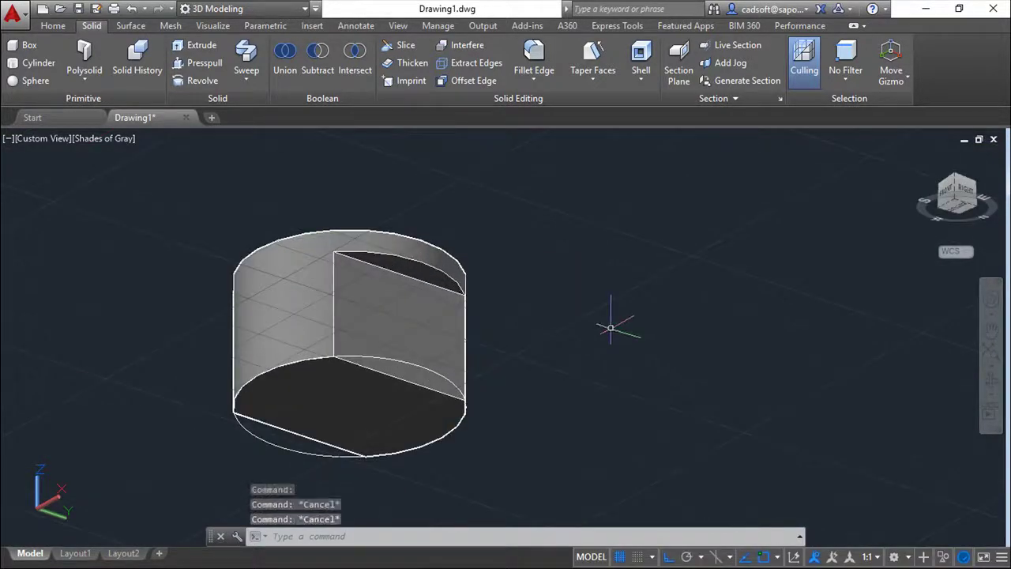
text(ucs)
Step: Define a three-point UCS with origin at the notch's bottom edge and XY on its flat face
key(Return)
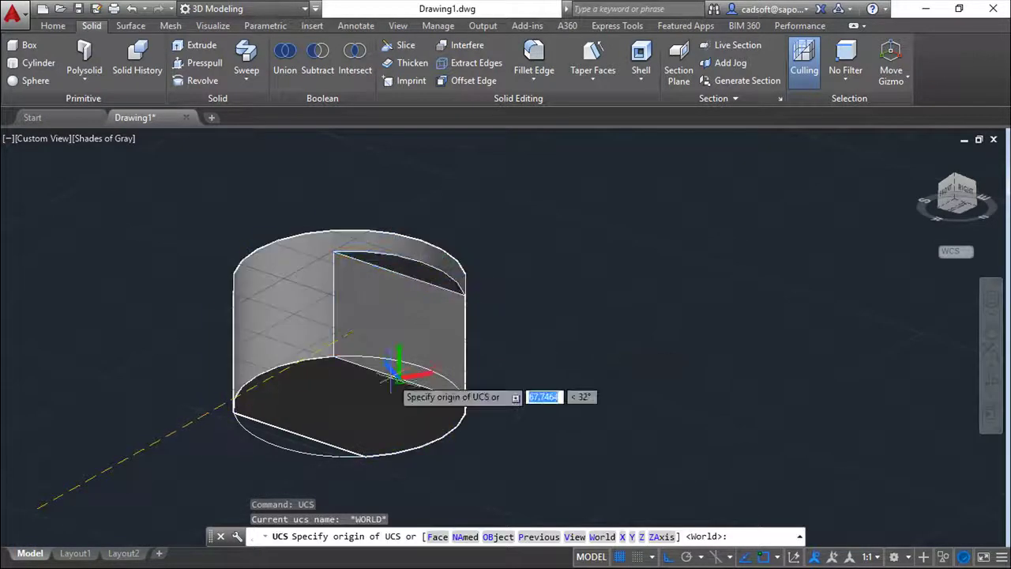
click(397, 378)
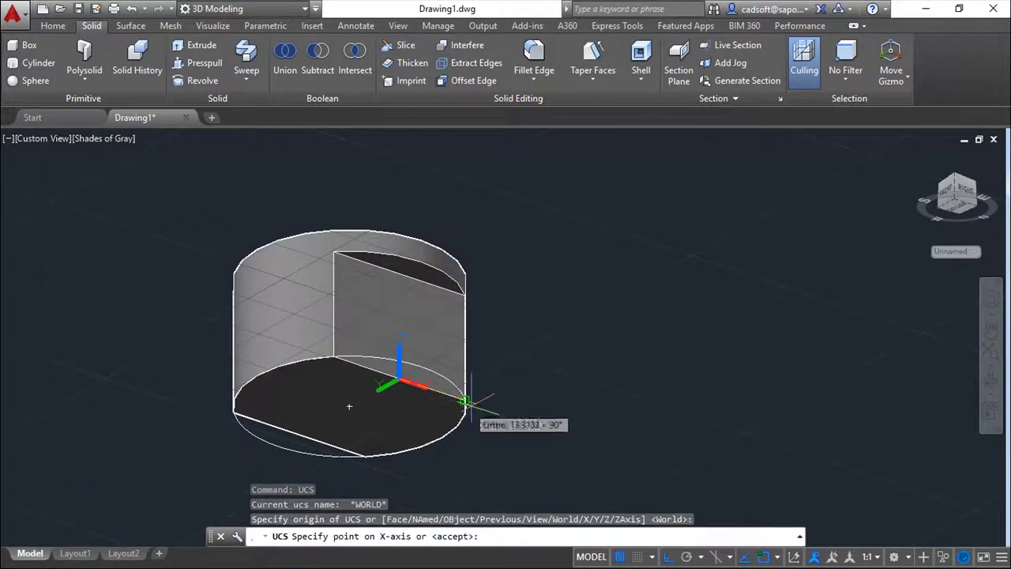
click(466, 401)
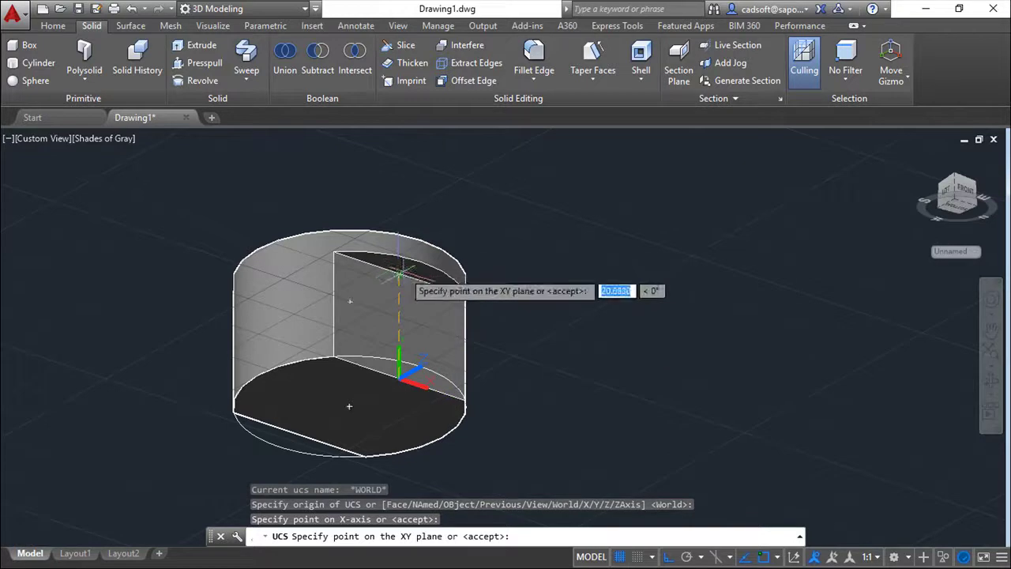
click(398, 273)
mouse_move(624, 293)
shift+middle_down()
mouse_move(618, 350)
mouse_move(521, 367)
mouse_move(654, 372)
shift+middle_up()
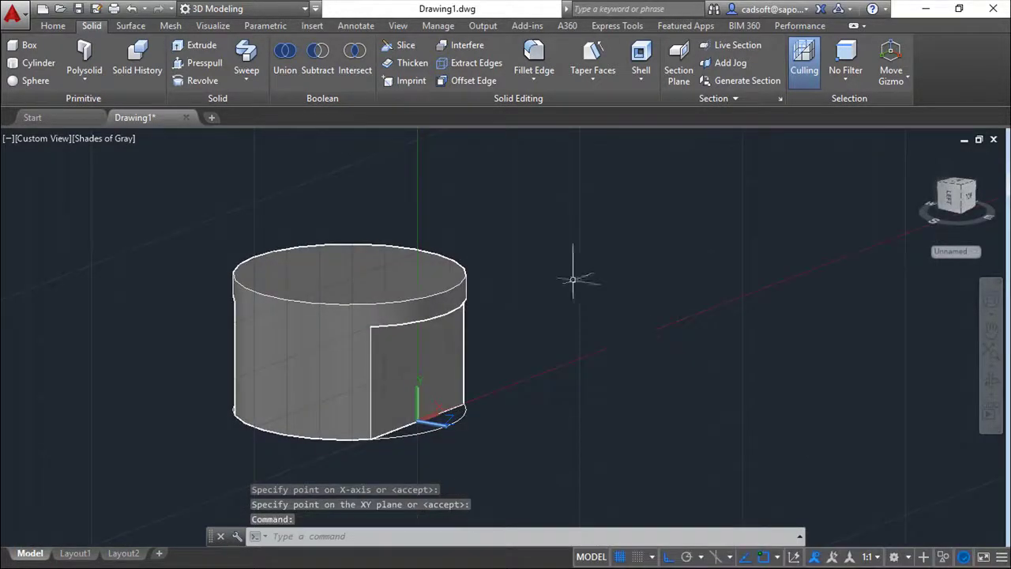
Step: Draw a radius-4 circle centred at 0,10 on the notch face
click(52, 26)
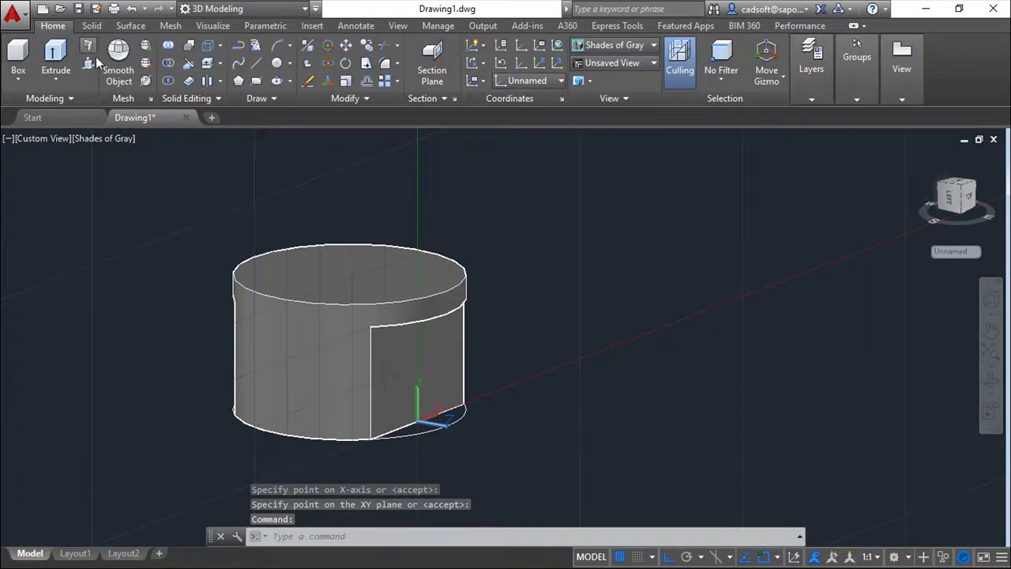
click(278, 64)
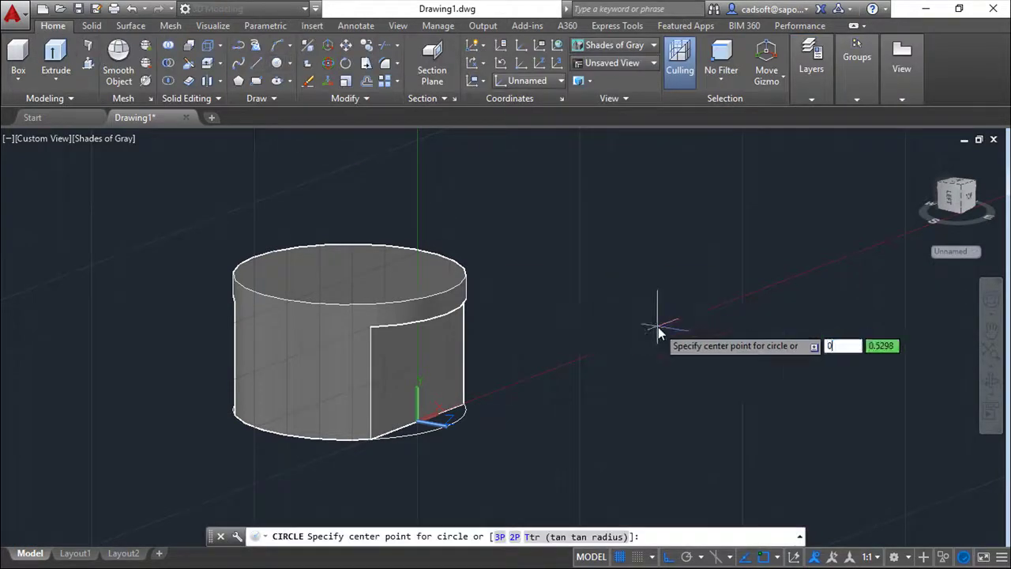
key(Return)
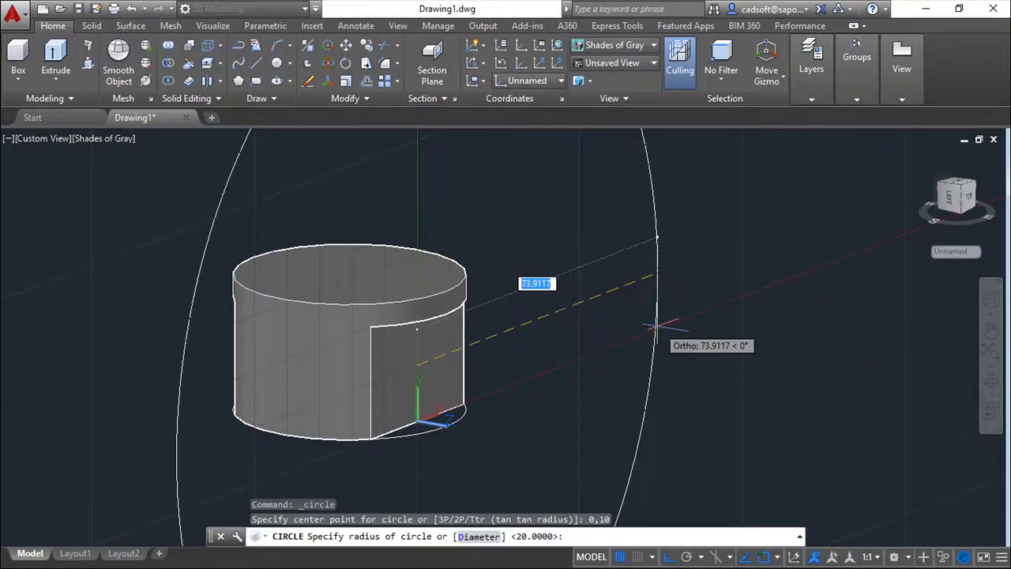
key(Return)
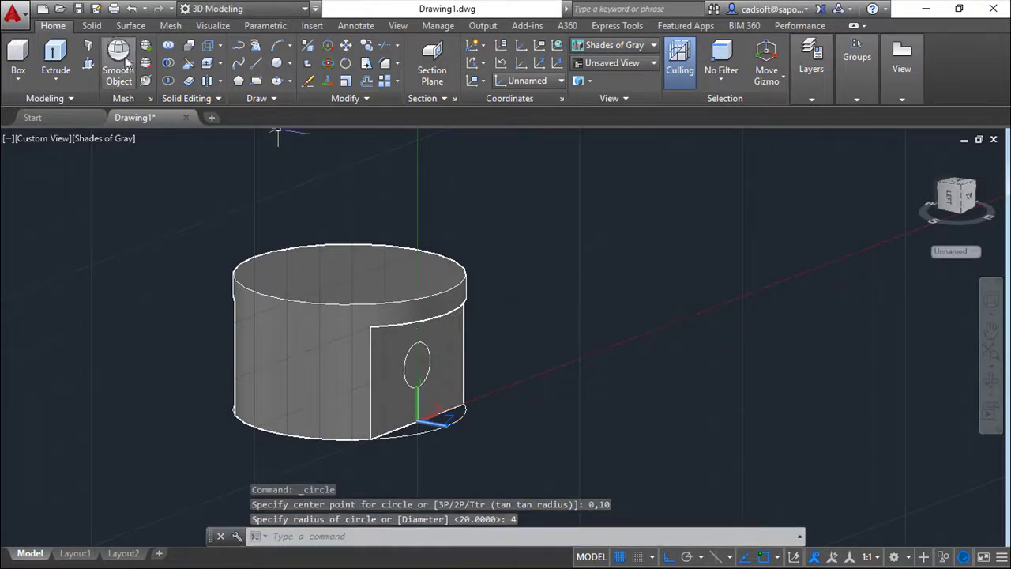
Step: Press-pull the small circle through the part to make a cross hole
click(93, 26)
click(207, 70)
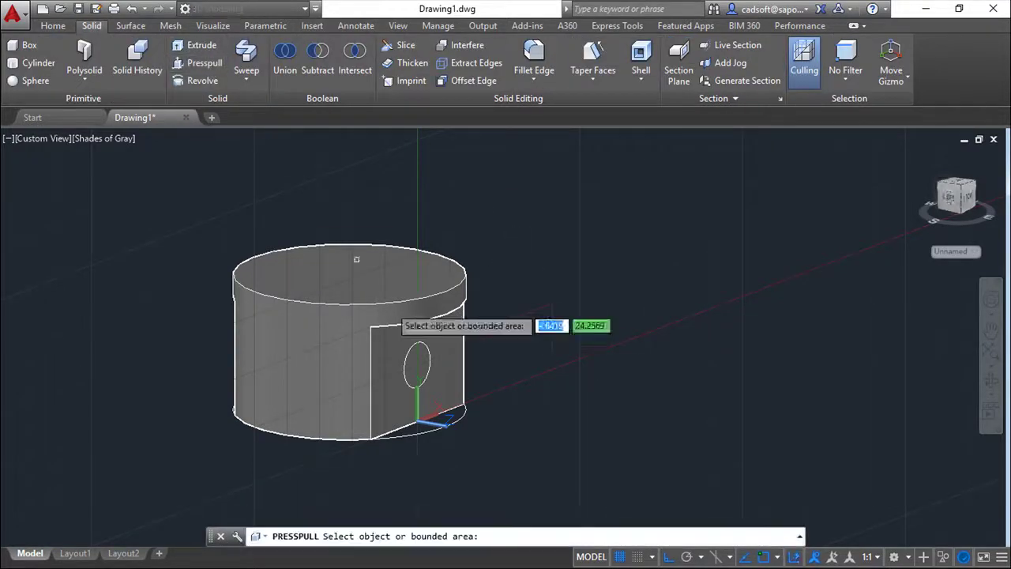
click(417, 364)
click(199, 318)
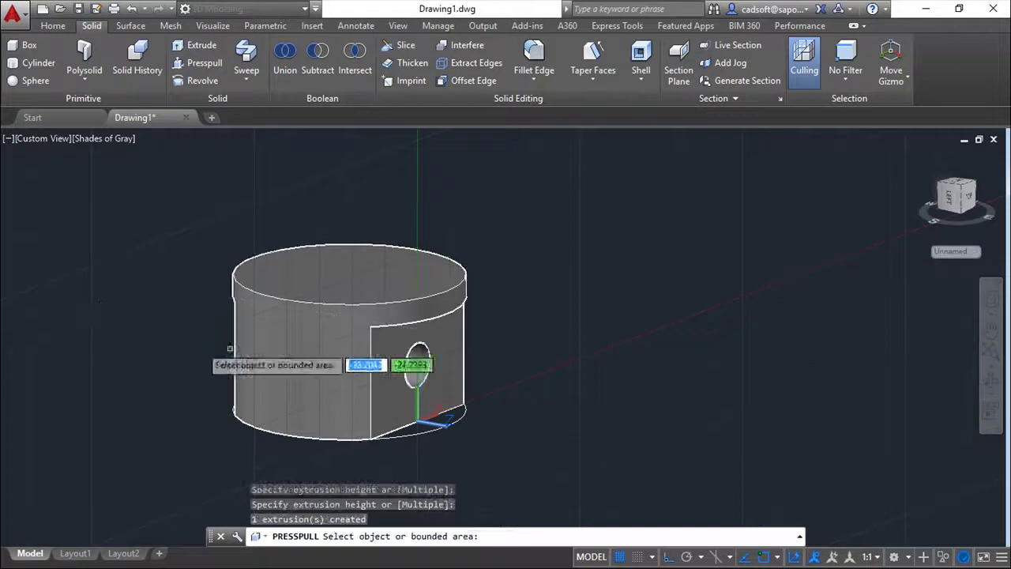
mouse_move(601, 285)
shift+middle_down()
mouse_move(565, 326)
mouse_move(605, 334)
shift+middle_up()
text(ucs)
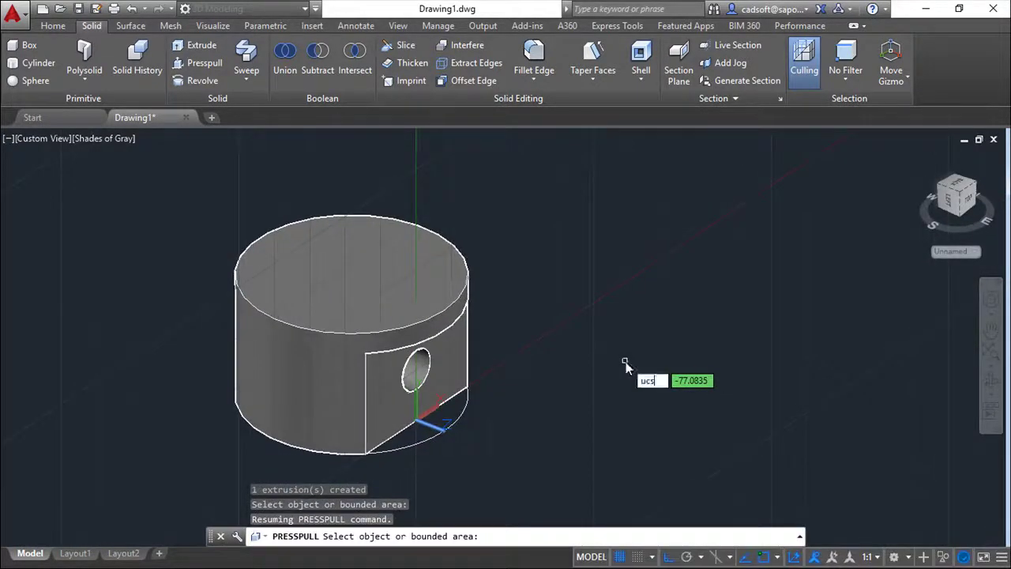
Step: Reset the coordinate system to World
key(Return)
key(Escape)
key(Escape)
key(Escape)
key(Return)
text(w)
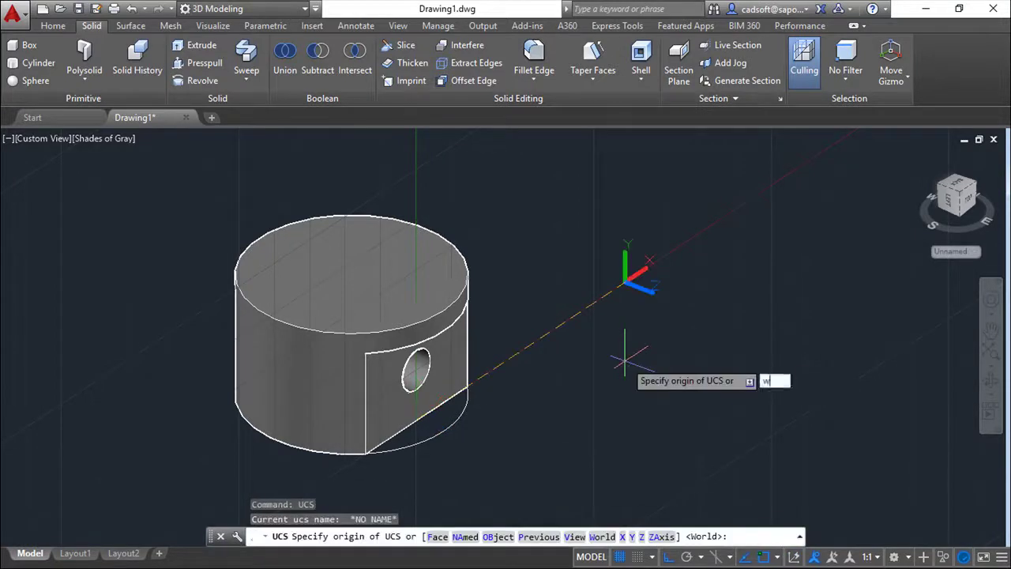
key(Return)
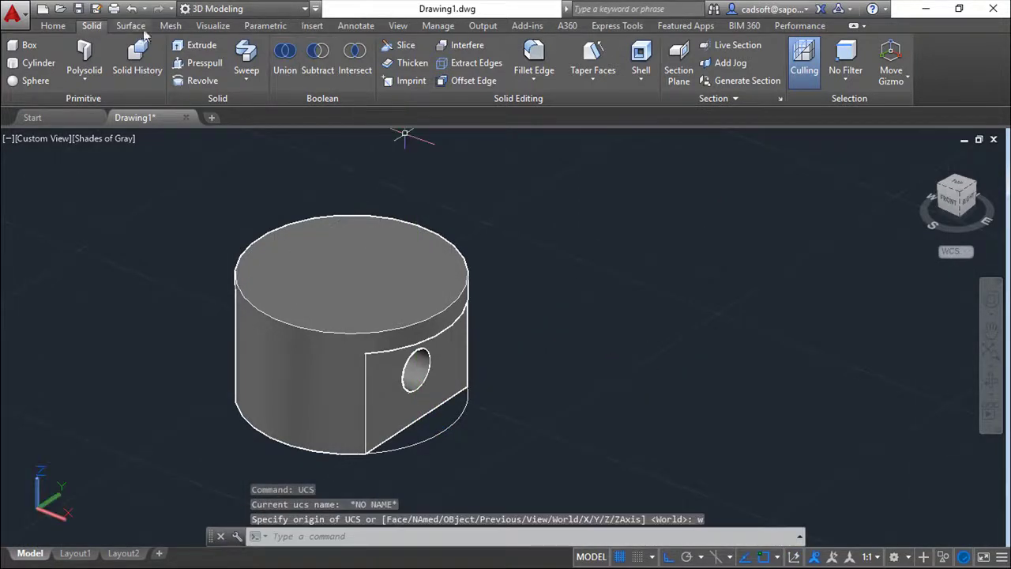
Step: Draw a radius-14 circle centred on the base's top face
click(51, 26)
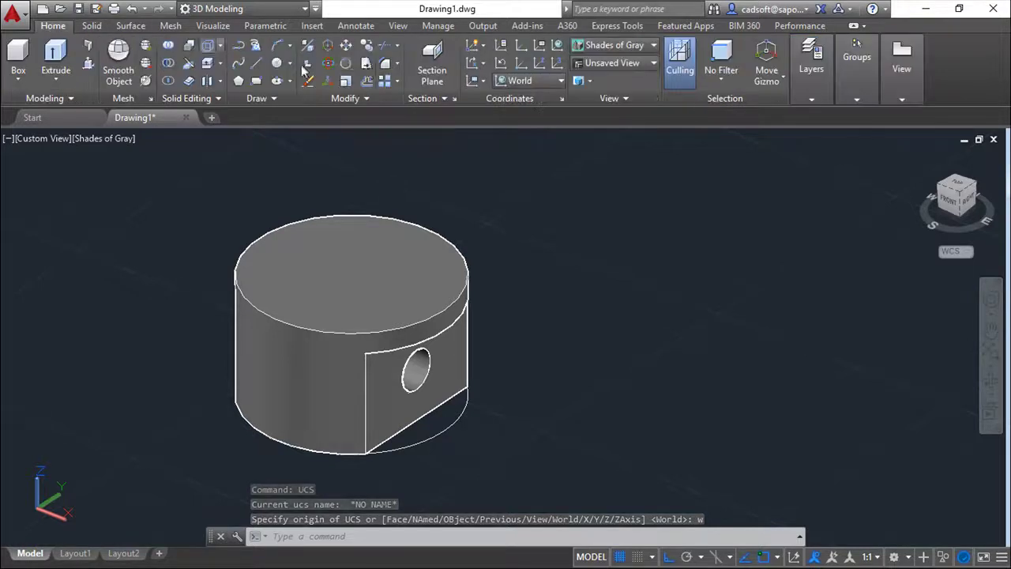
click(276, 65)
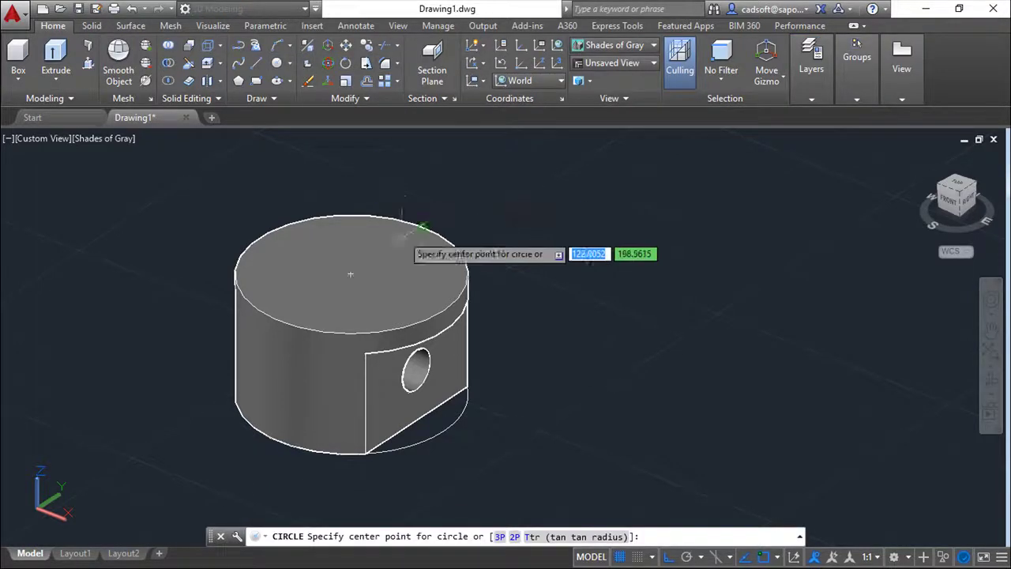
click(351, 273)
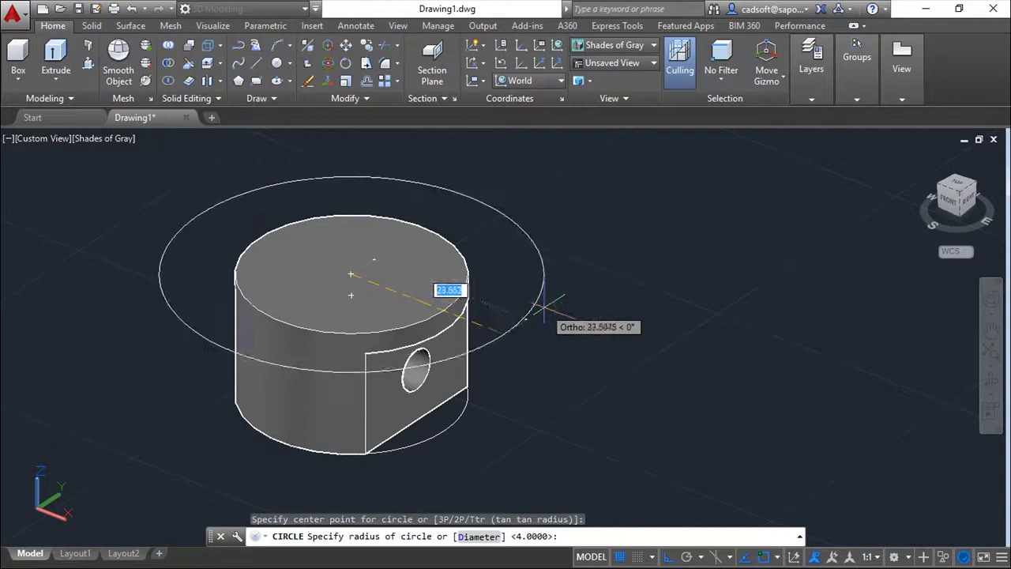
text(4)
key(Return)
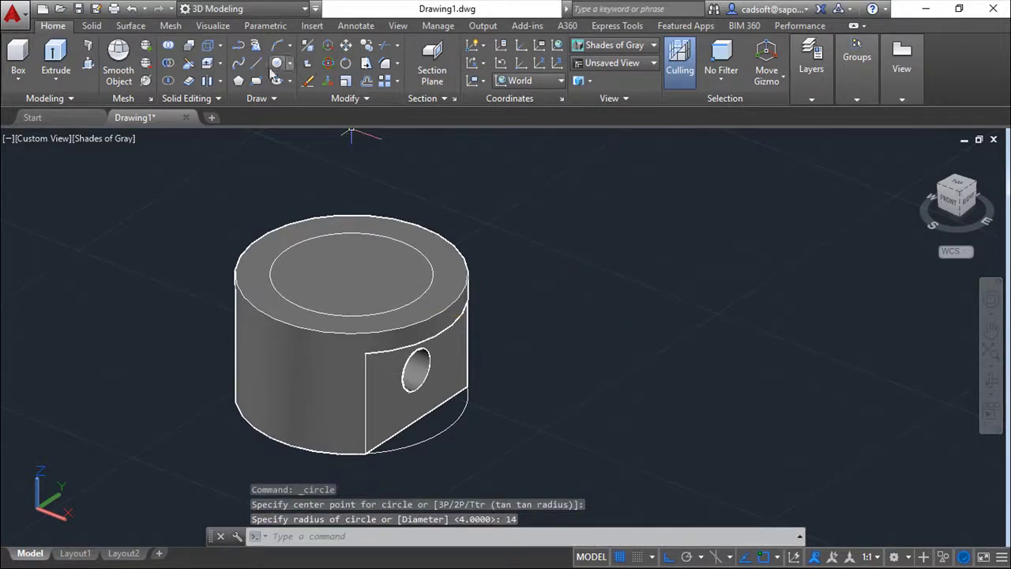
Step: Press-pull the radius-14 circle upward into a raised cylindrical boss
click(92, 25)
click(199, 62)
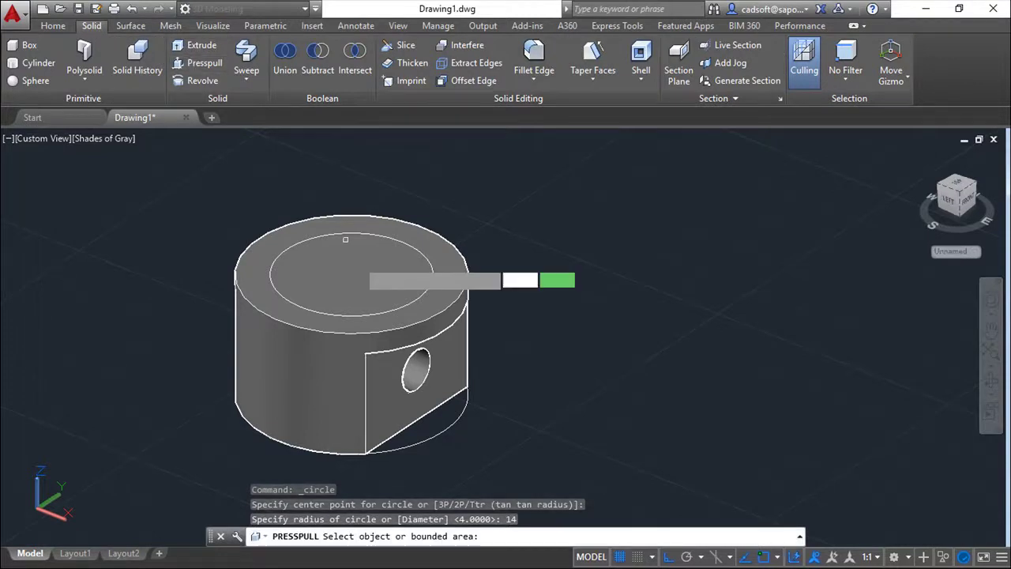
click(366, 282)
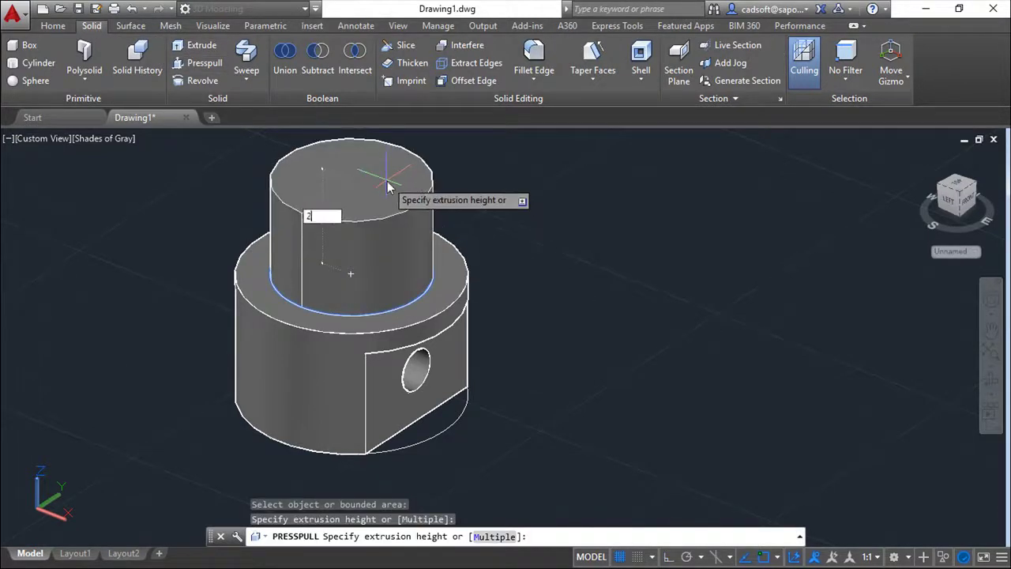
key(Return)
mouse_move(597, 230)
middle_down()
mouse_move(603, 336)
mouse_move(577, 354)
middle_up()
scroll(600, 341, down, 2)
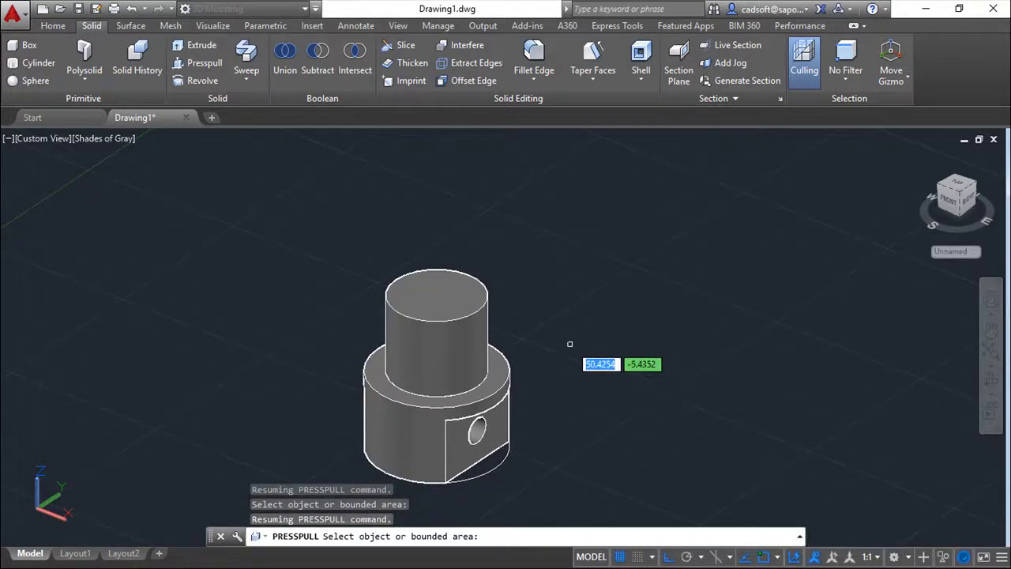
Step: Draw a radius-10 circle centred on the boss's top face
click(53, 25)
click(278, 66)
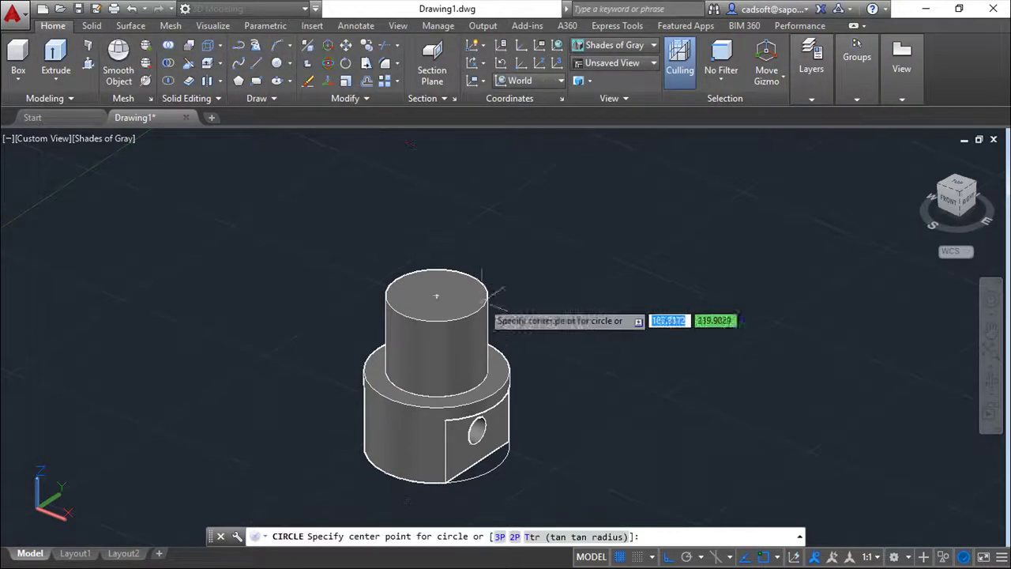
click(437, 296)
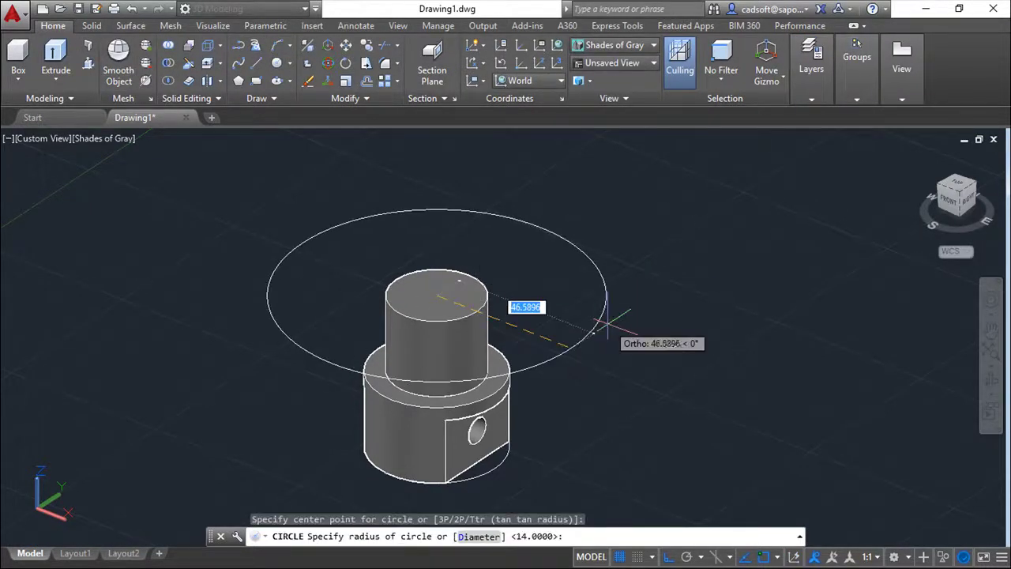
text(10)
key(Return)
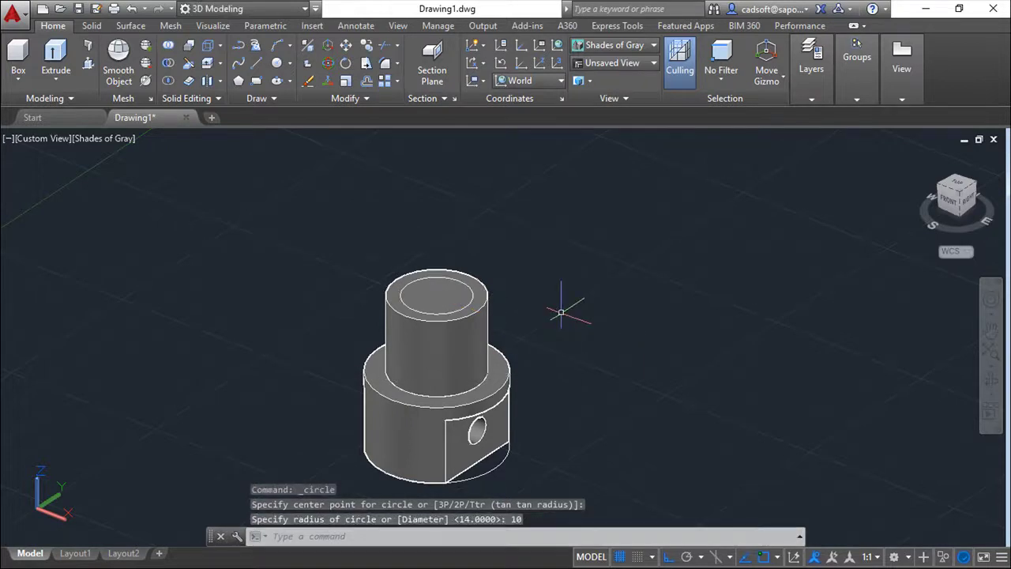
Step: Press-pull the radius-10 circle up 24 units
click(92, 25)
click(197, 62)
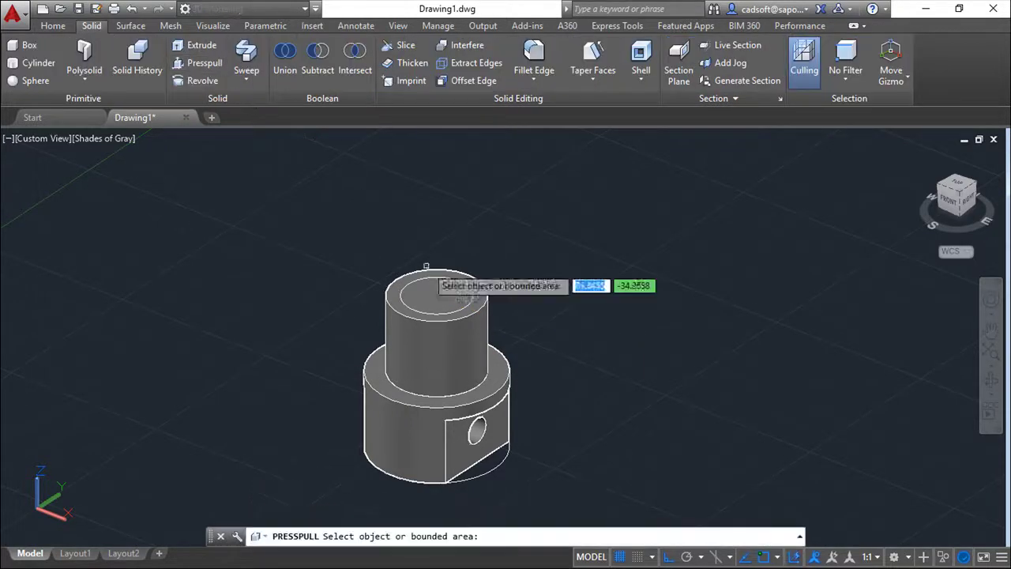
click(437, 299)
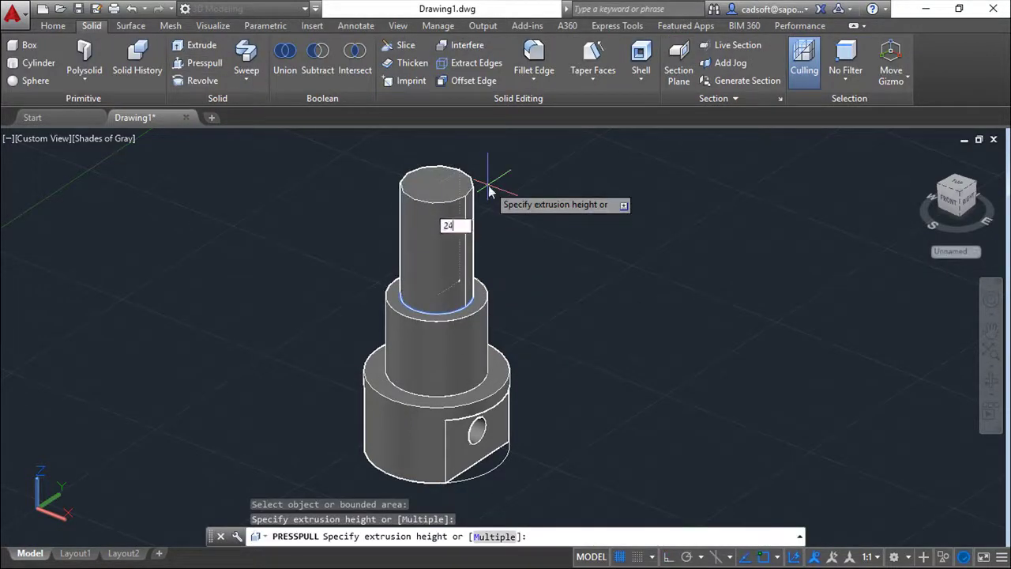
key(Return)
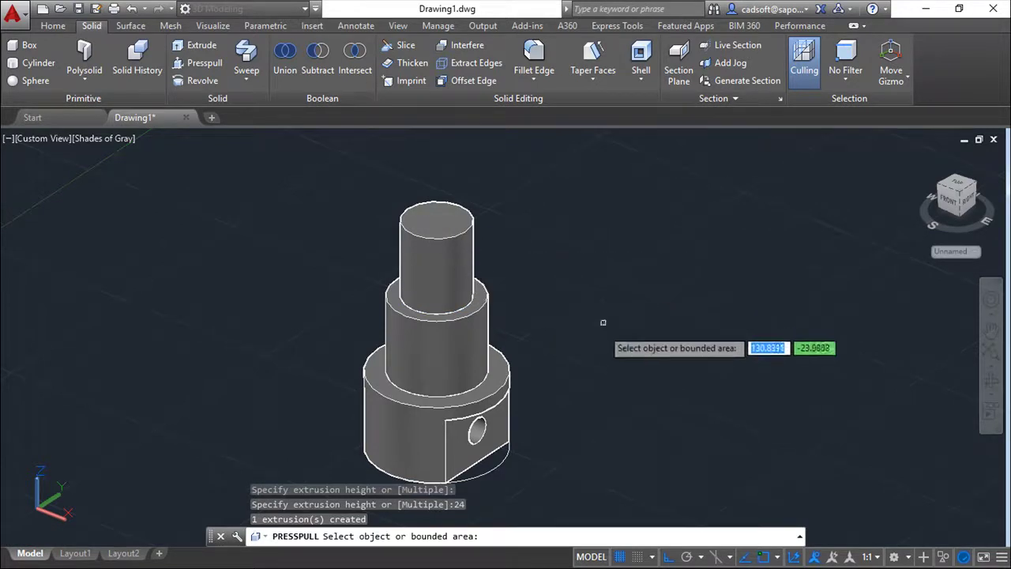
middle_click(613, 275)
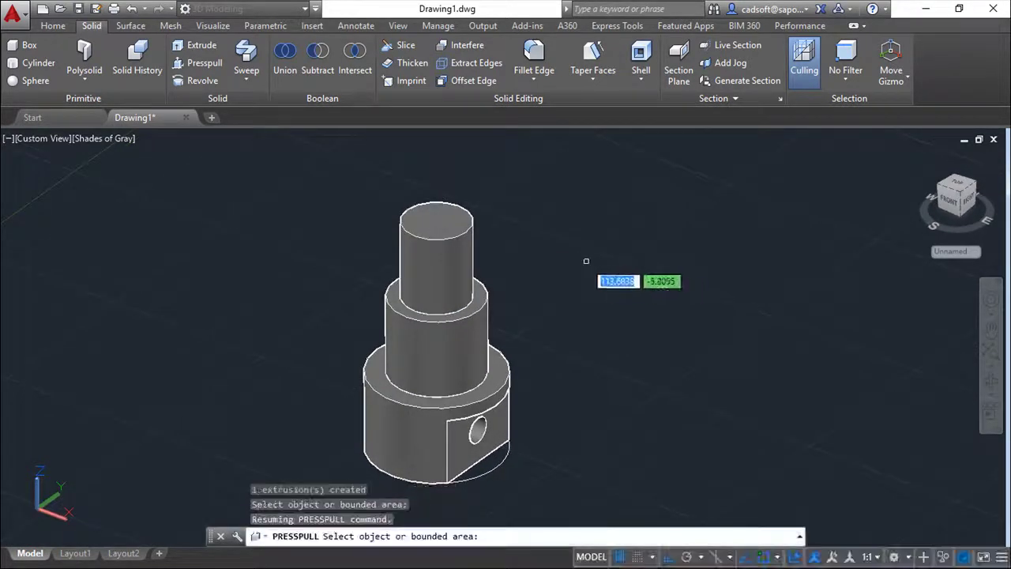
scroll(585, 261, up, 2)
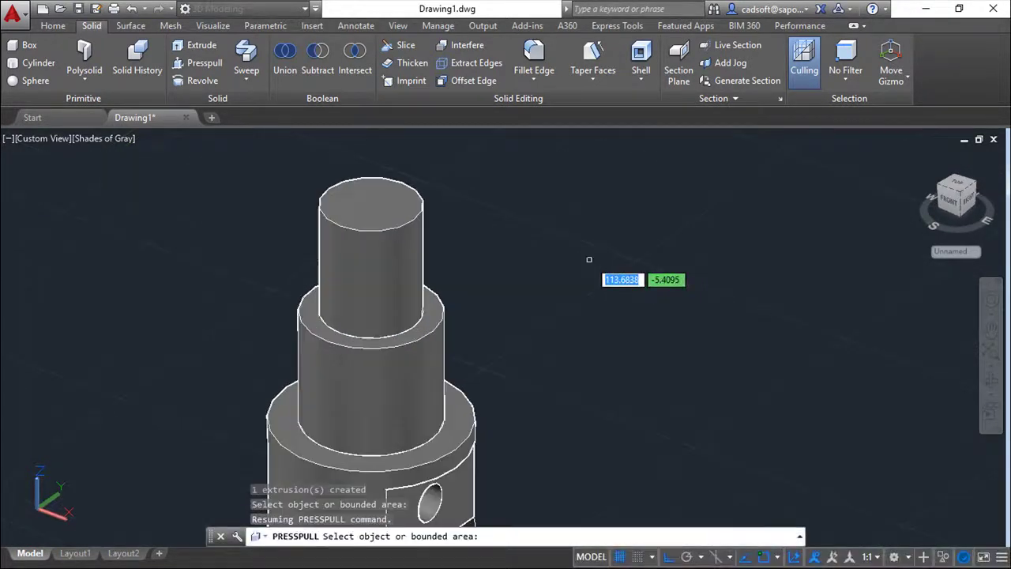
Step: Draw a radius-4 circle centred on the top cylinder's end face
click(52, 26)
click(286, 67)
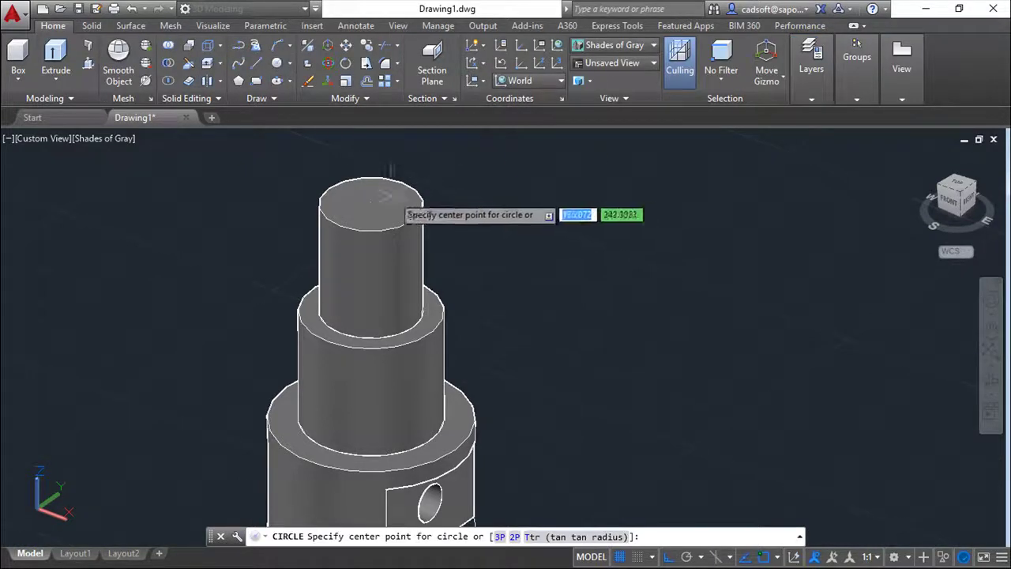
click(371, 204)
text(4)
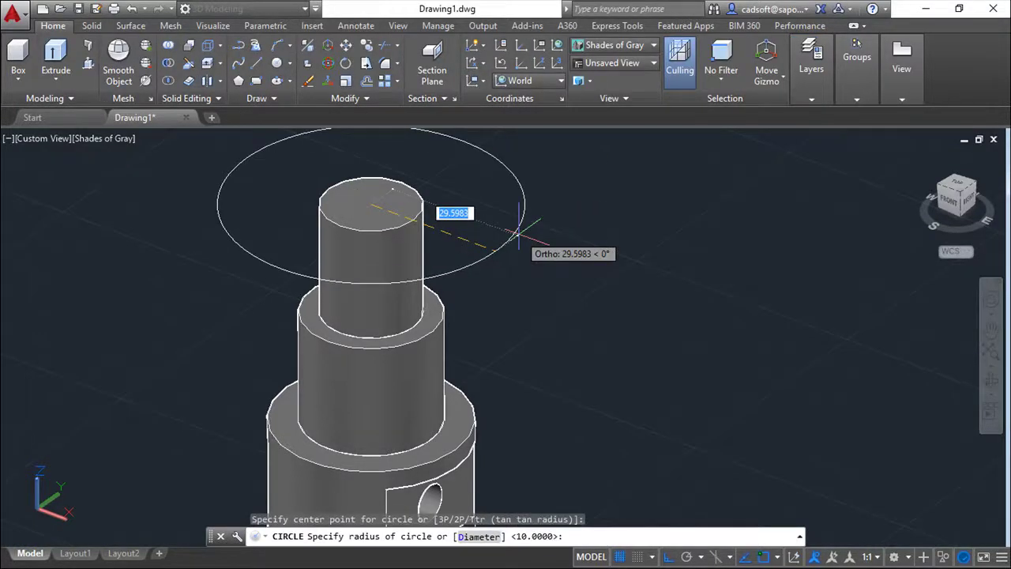
key(Return)
scroll(531, 284, down, 2)
middle_drag(582, 338, 576, 308)
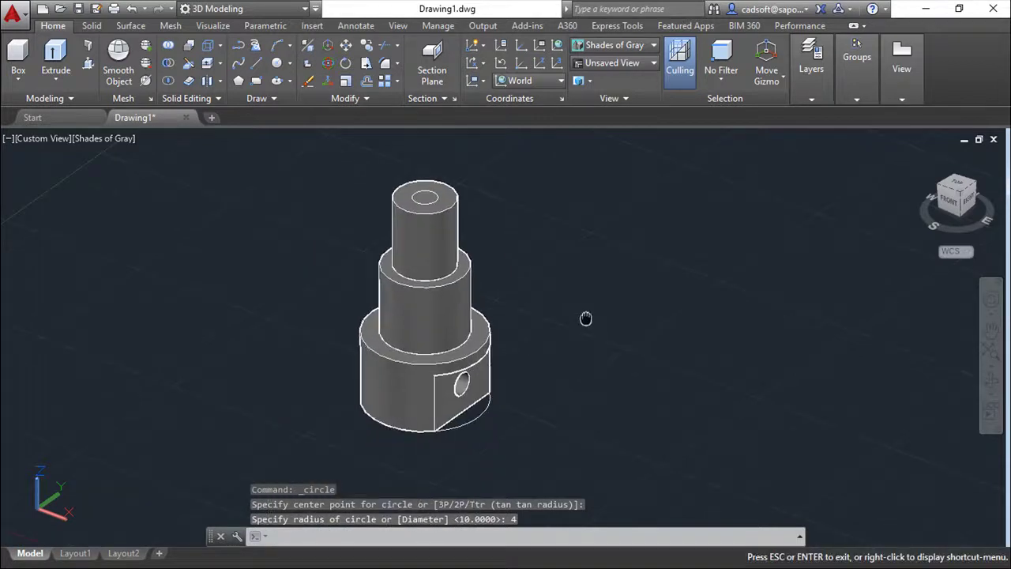
Step: Press-pull the radius-4 circle down into the top cylinder to form a bore
click(92, 25)
click(201, 63)
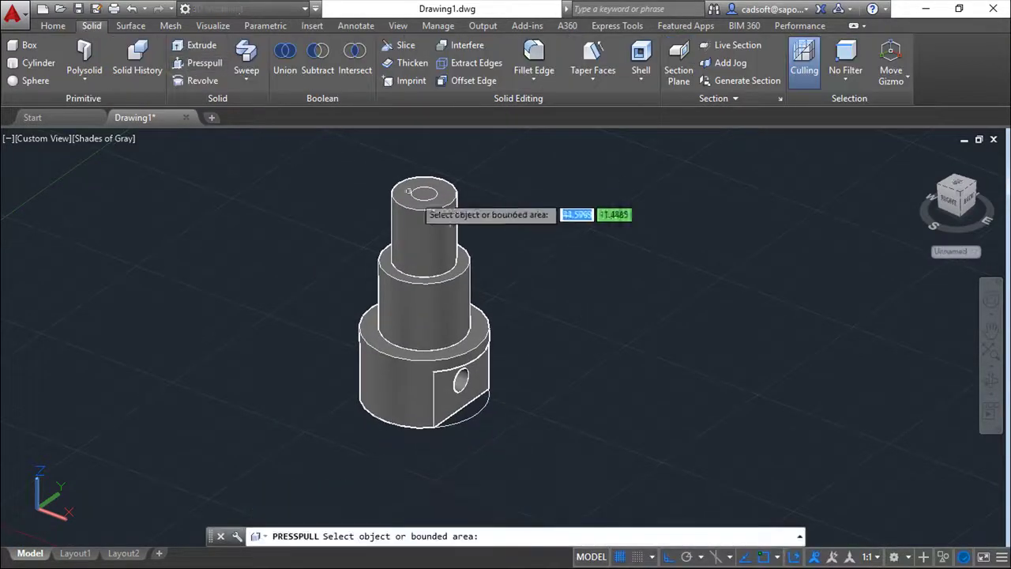
click(429, 192)
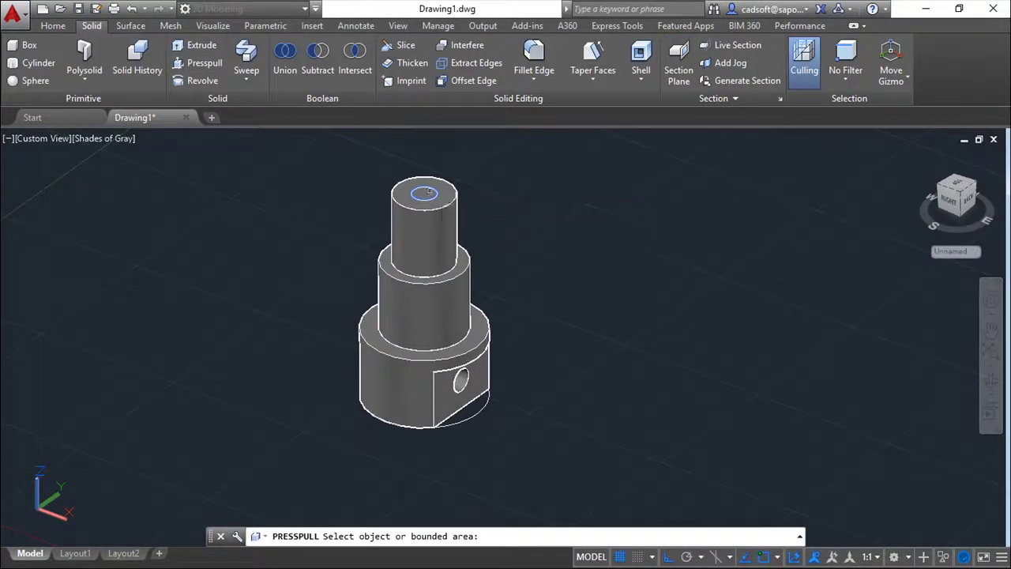
click(559, 381)
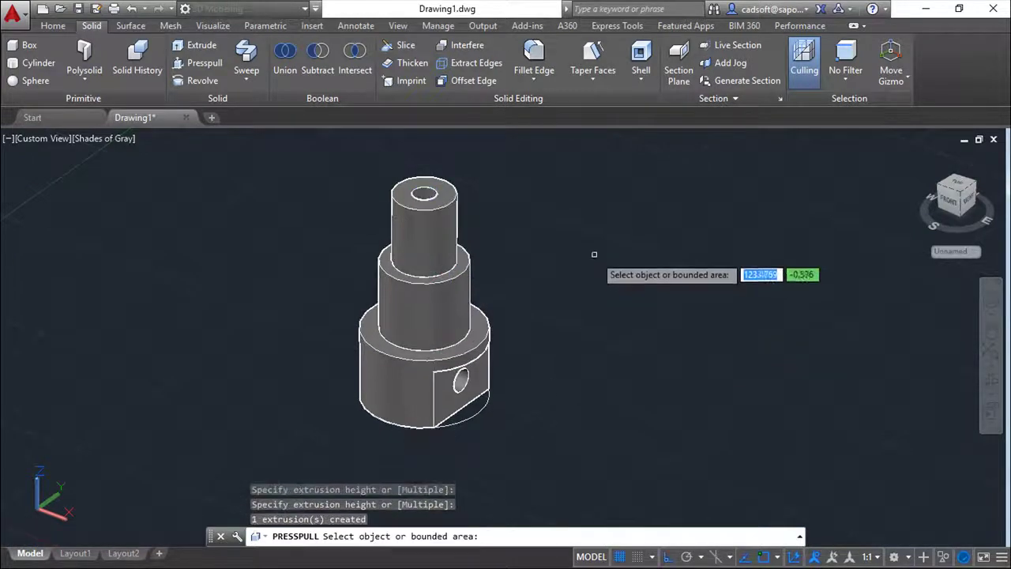
scroll(588, 241, up, 1)
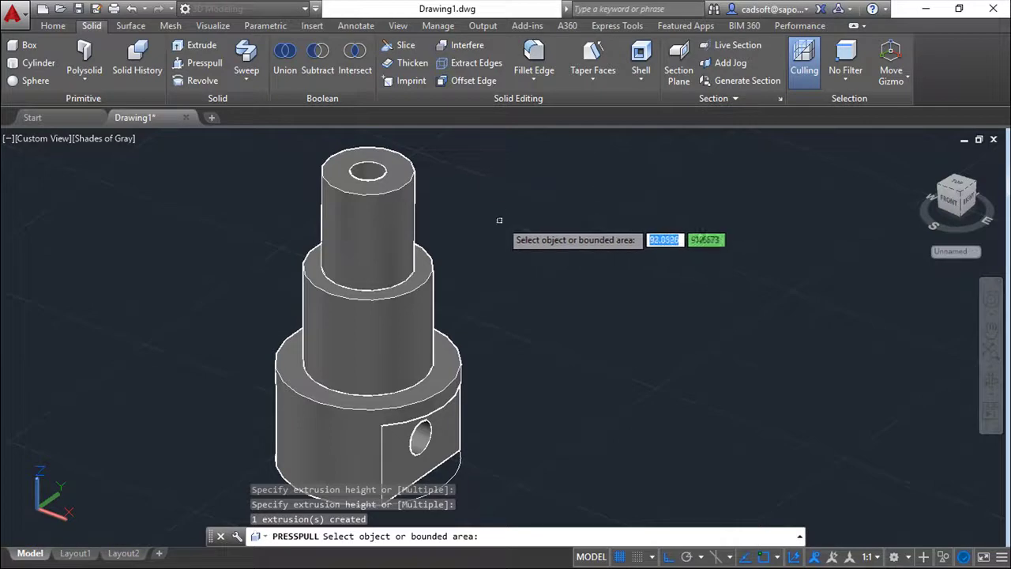
shift+middle_drag(509, 220, 512, 210)
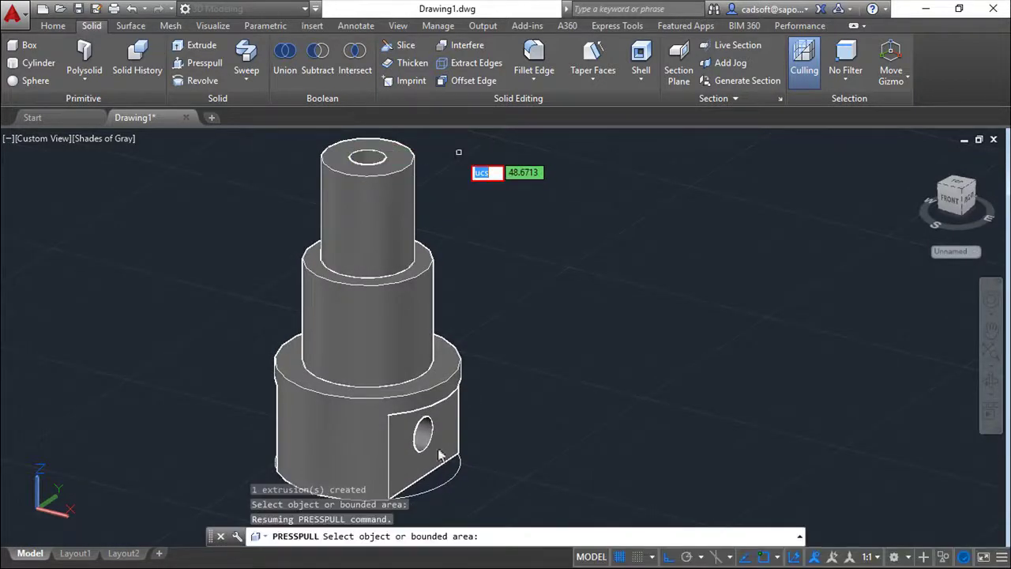
Step: Set a three-point UCS with origin at the notch face's lower corner, then orbit to face it
key(Escape)
key(Escape)
key(Escape)
text(u)
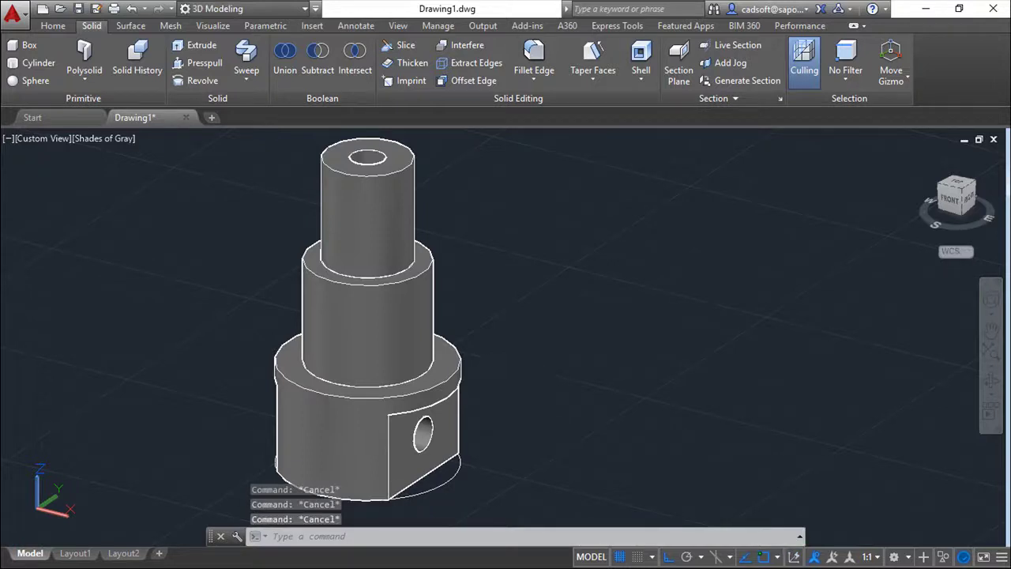
text(ucs)
key(Return)
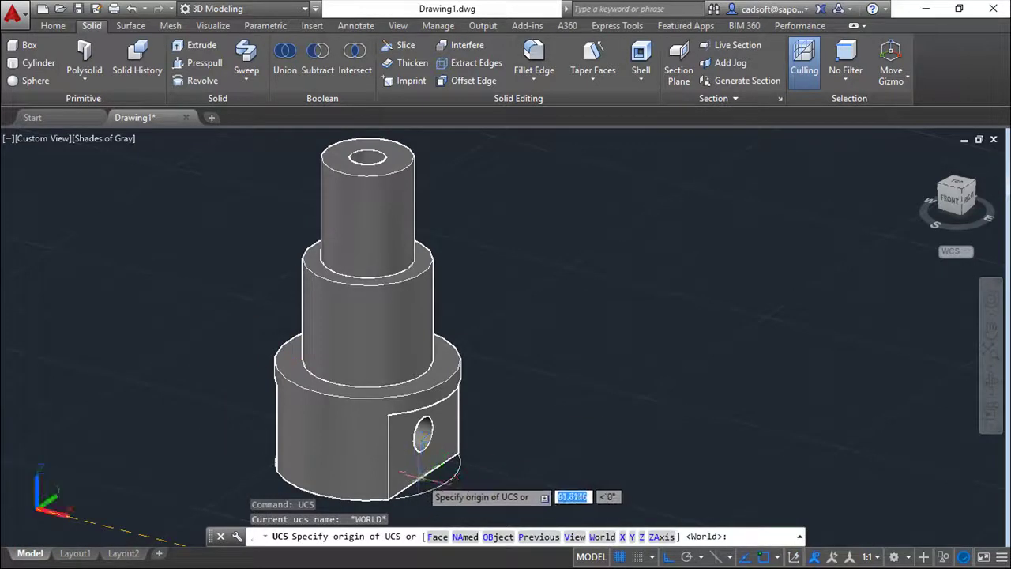
click(422, 472)
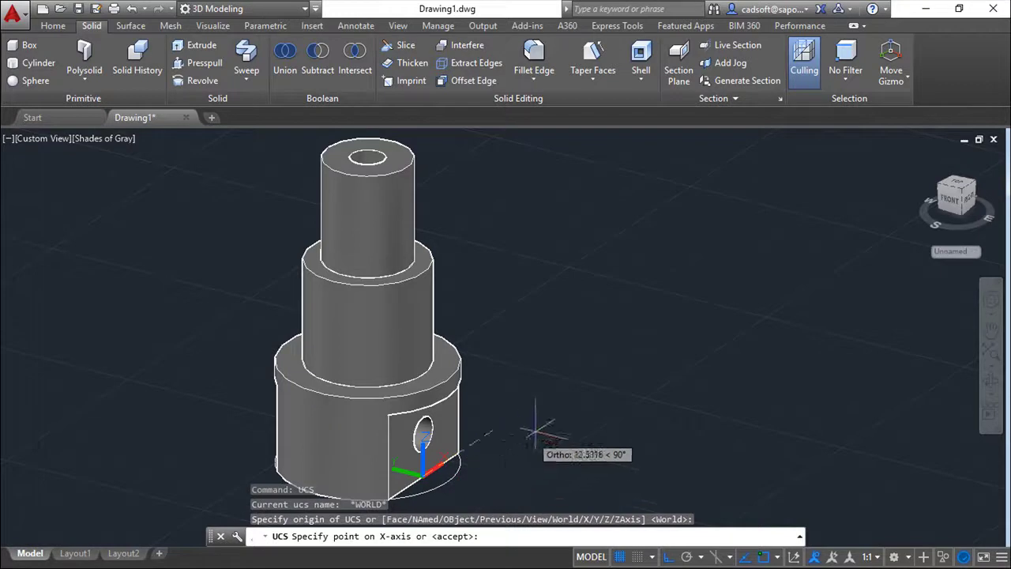
click(535, 430)
click(458, 294)
shift+middle_drag(585, 291, 413, 302)
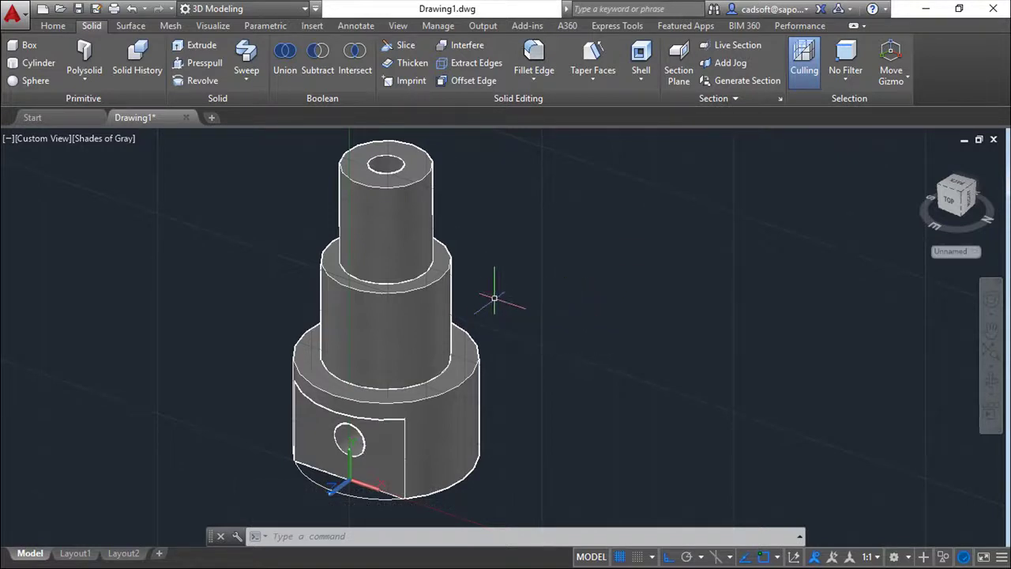
mouse_move(462, 293)
middle_down()
mouse_move(627, 300)
mouse_move(535, 294)
middle_up()
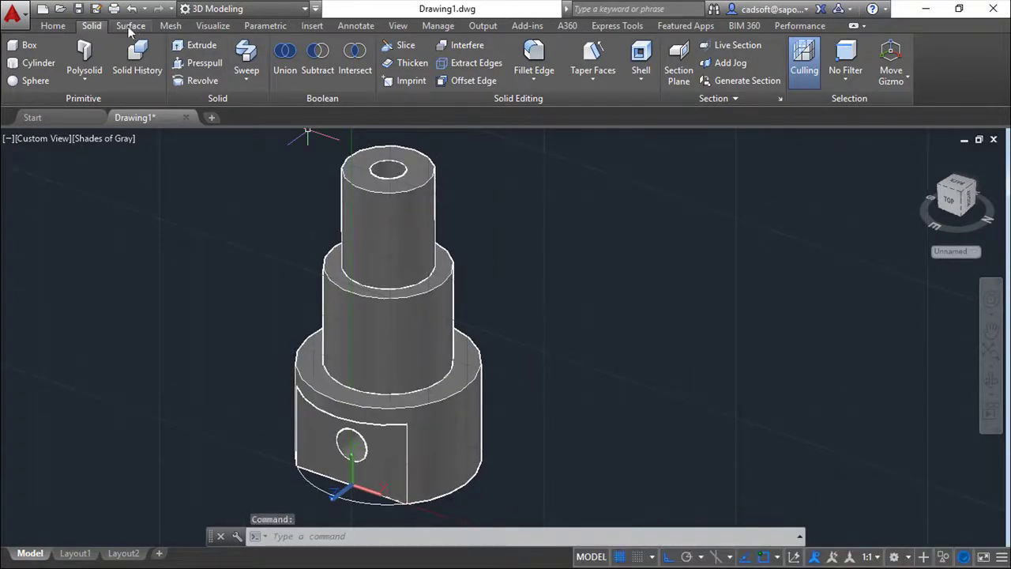
Step: Draw a radius-2 circle centred at the origin 0,0 on the notch face
click(52, 27)
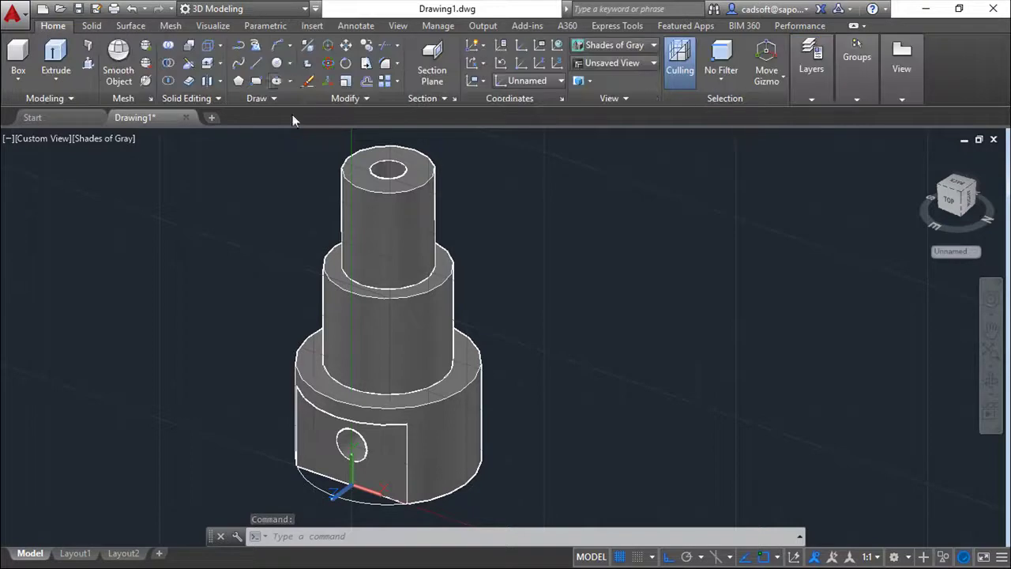
click(276, 63)
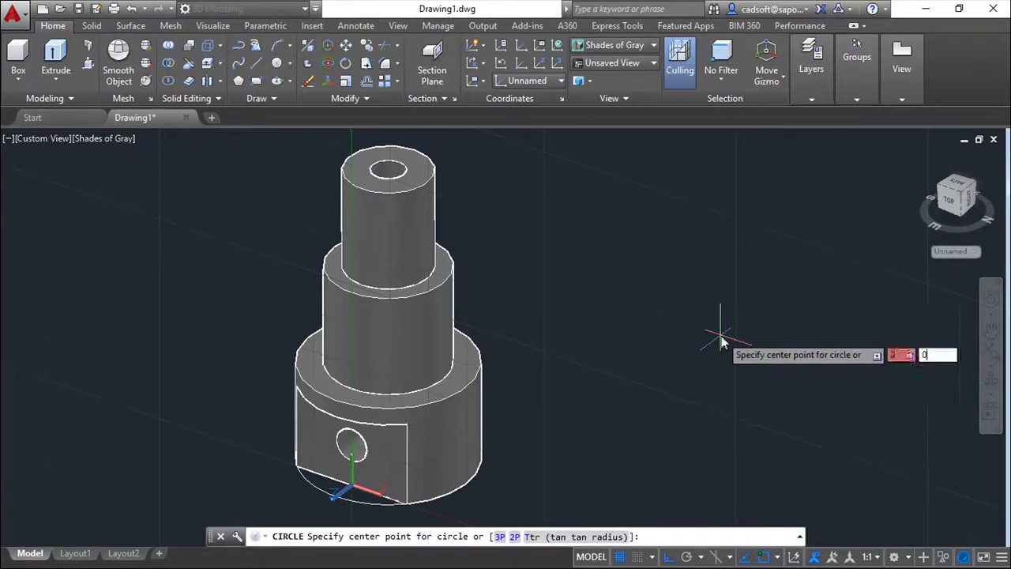
key(Return)
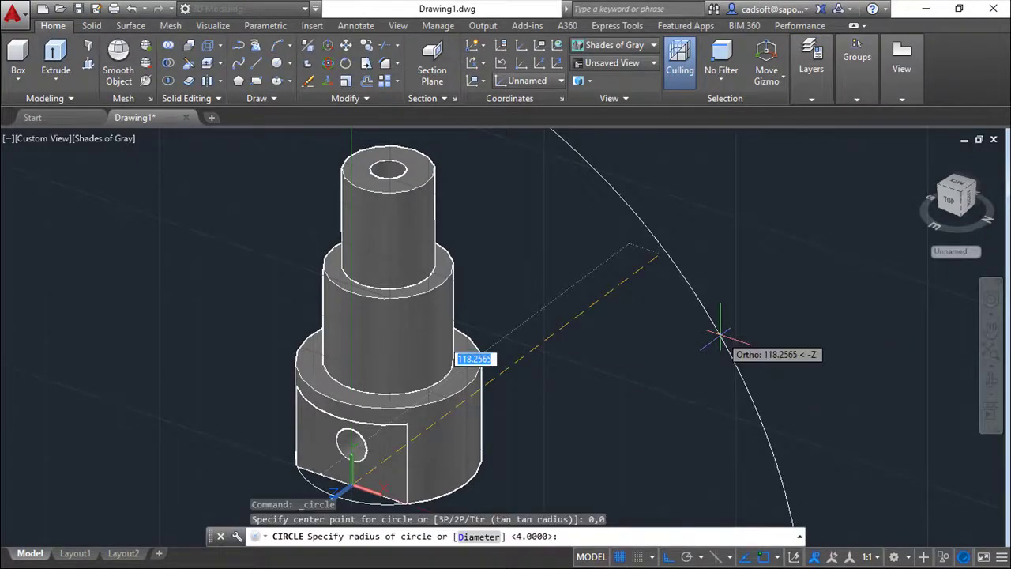
text(2)
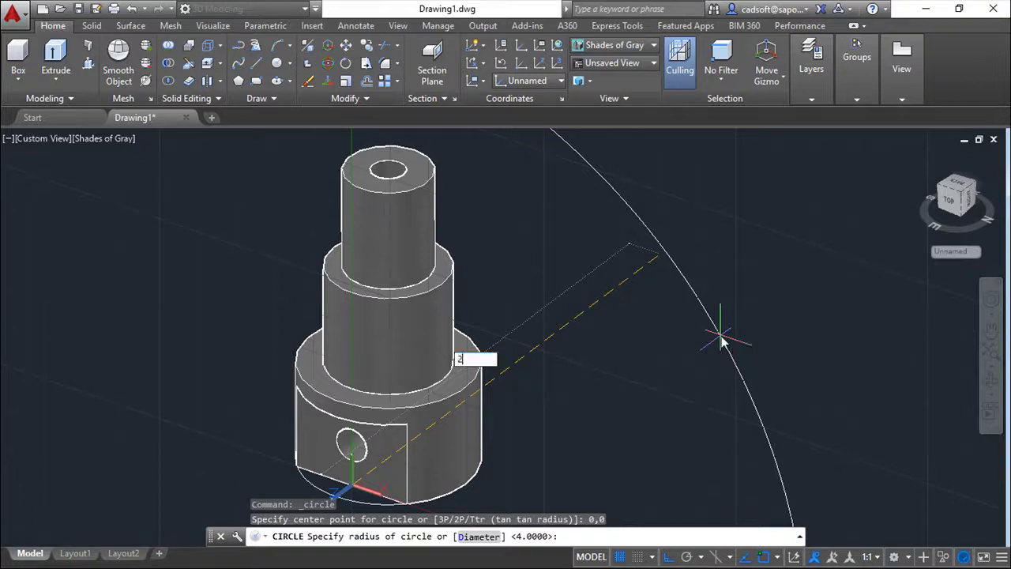
key(Return)
Step: Draw a second radius-2 circle centred at 0,12 inside the cross hole
scroll(537, 374, up, 3)
scroll(523, 406, down, 3)
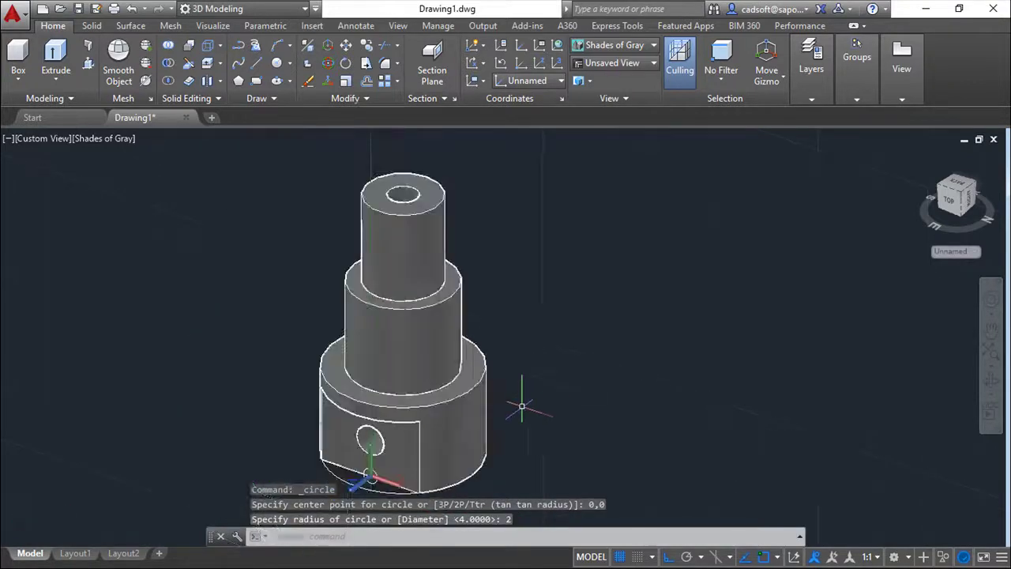
middle_drag(523, 406, 655, 234)
scroll(543, 318, up, 2)
mouse_move(543, 318)
middle_down()
mouse_move(485, 260)
mouse_move(516, 445)
middle_up()
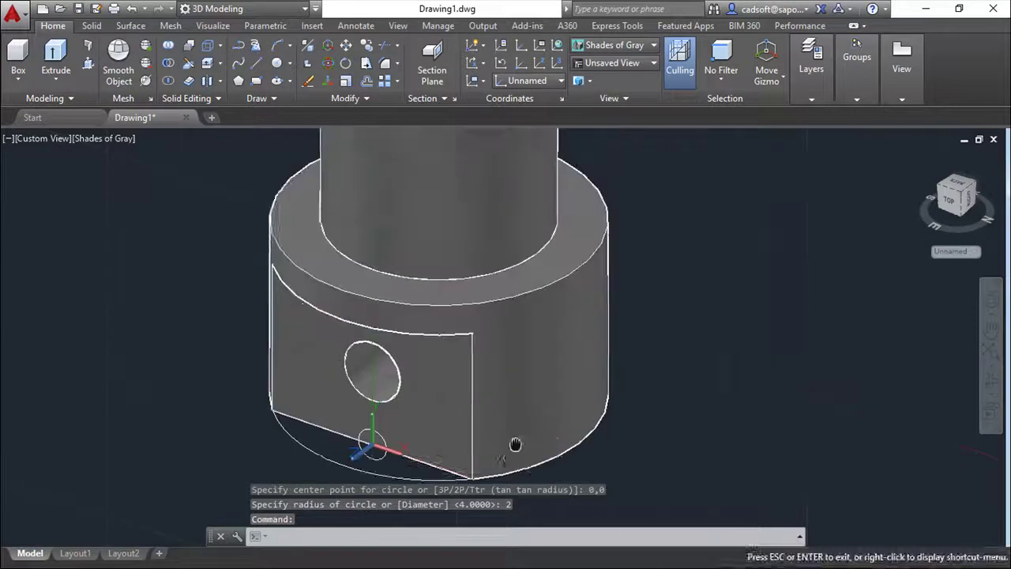
scroll(727, 408, up, 1)
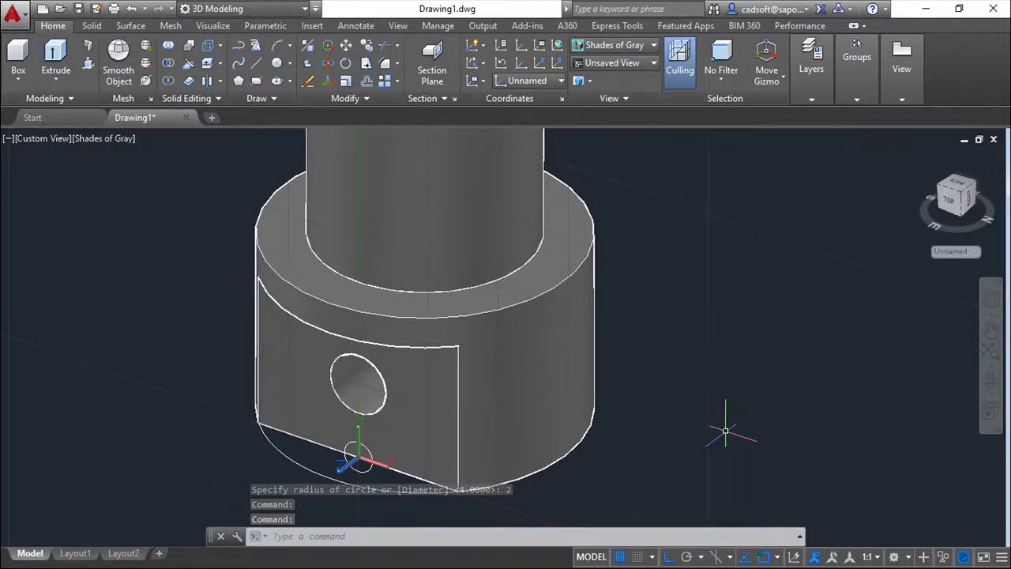
click(276, 65)
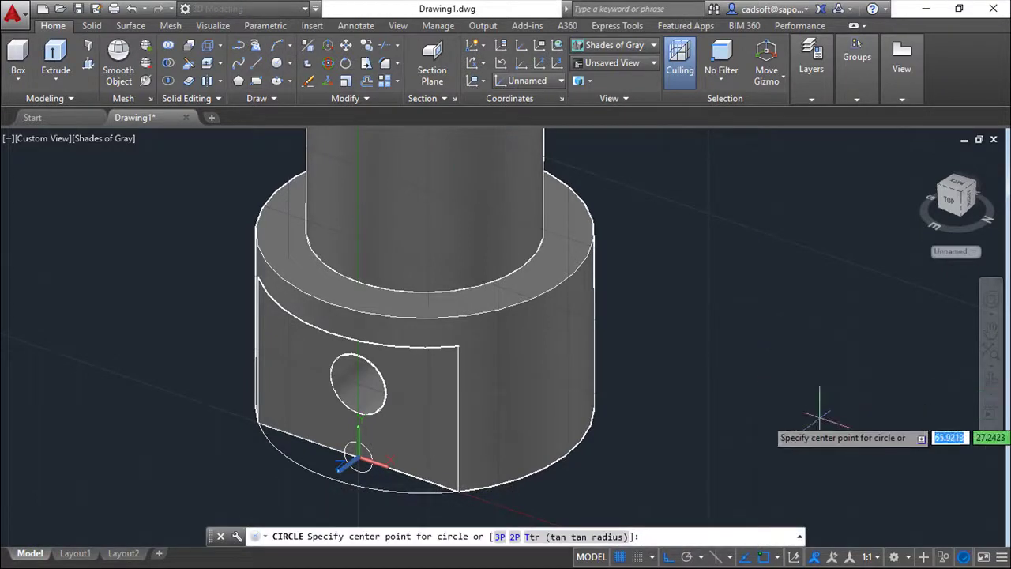
text(2)
key(Return)
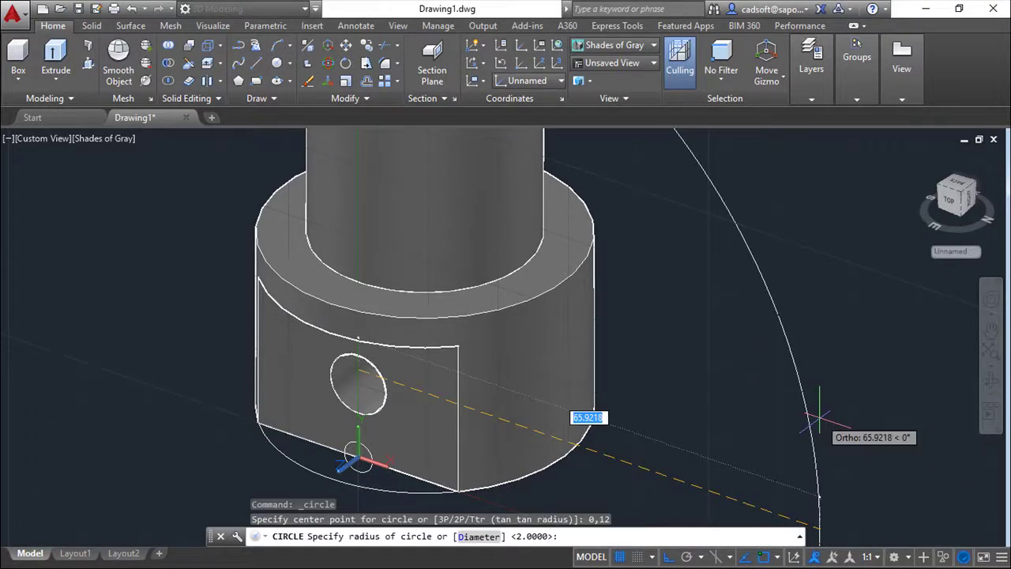
text(2)
key(Return)
mouse_move(620, 479)
shift+middle_down()
mouse_move(672, 412)
mouse_move(627, 451)
shift+middle_up()
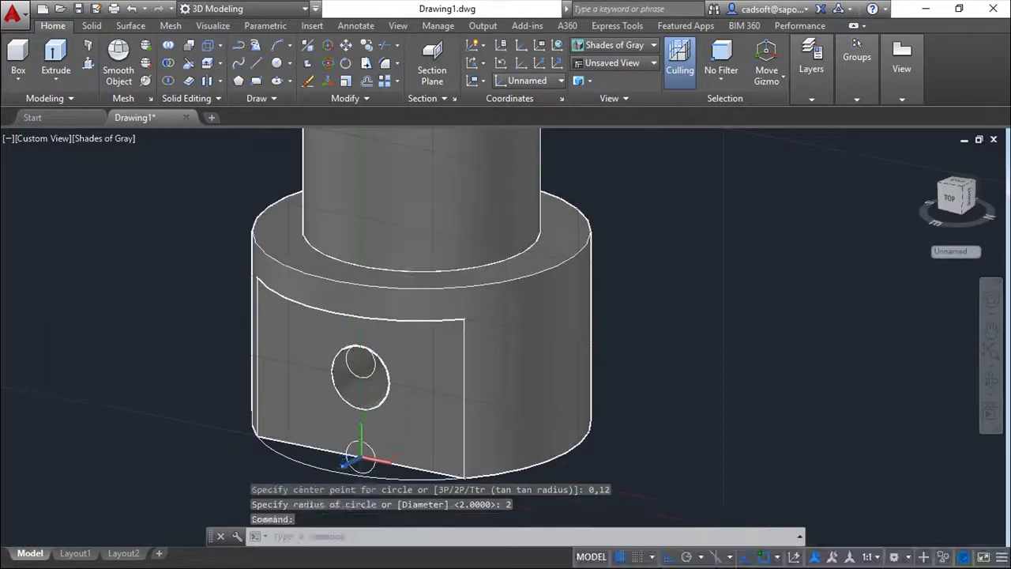
key(Escape)
key(Escape)
key(Escape)
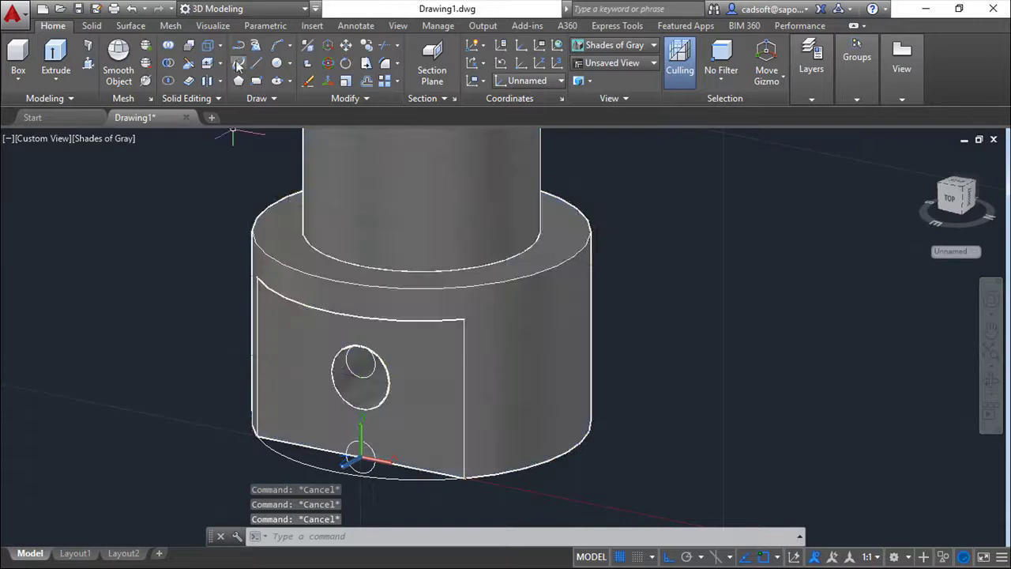
Step: Draw a vertical line from the small circle's centre straight down to form a slot side
click(257, 65)
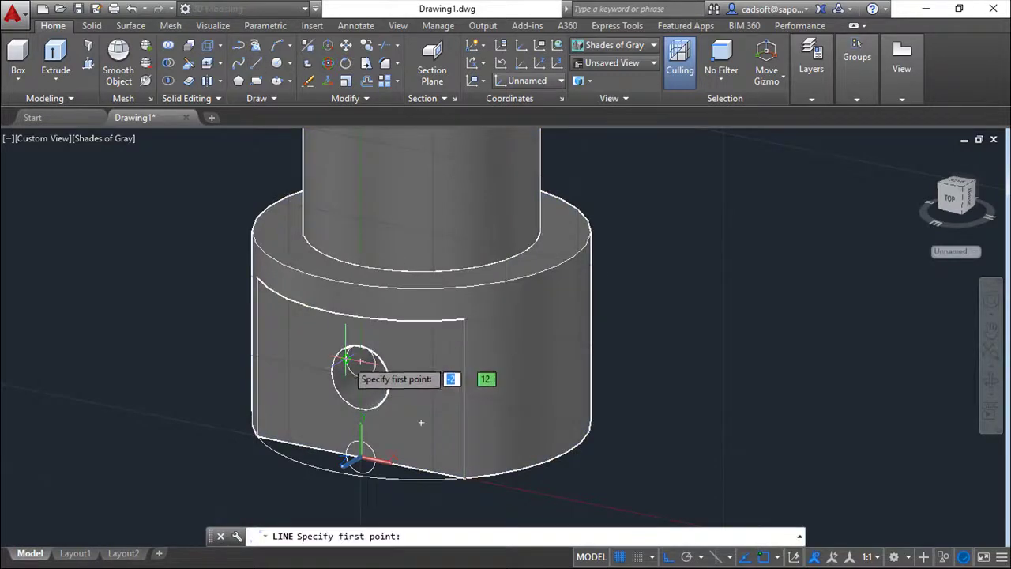
click(351, 459)
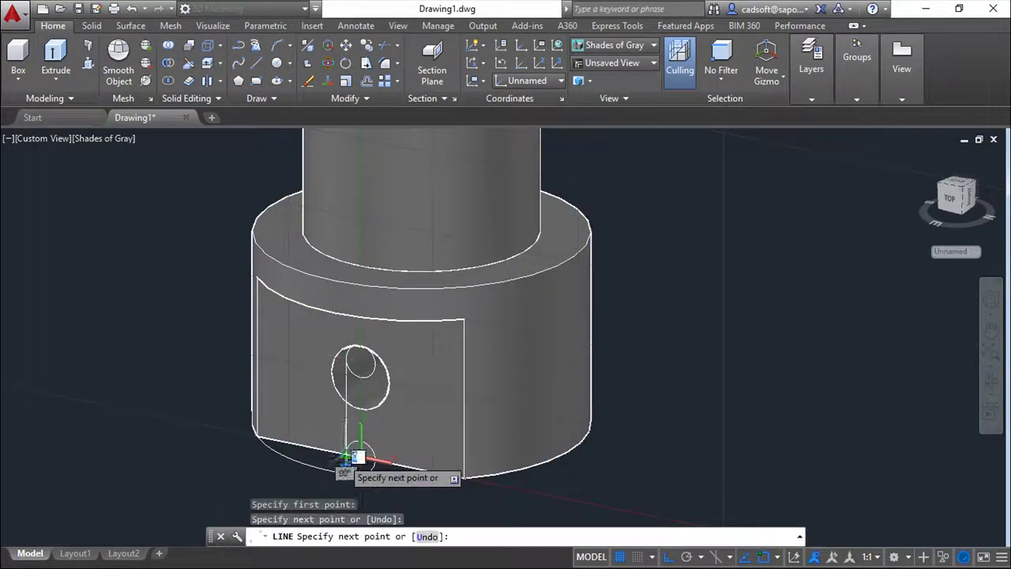
click(480, 485)
key(Return)
key(Return)
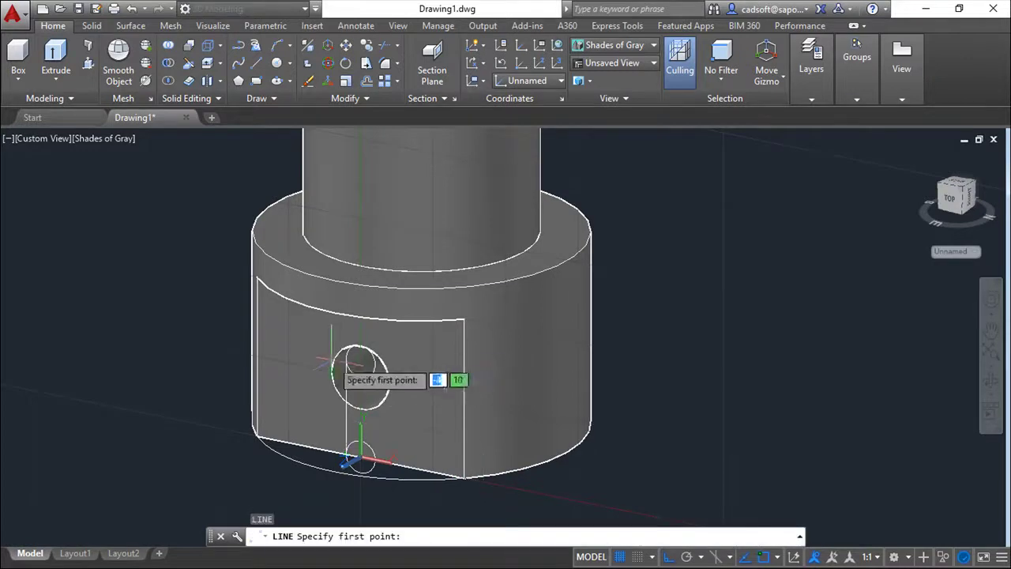
click(360, 362)
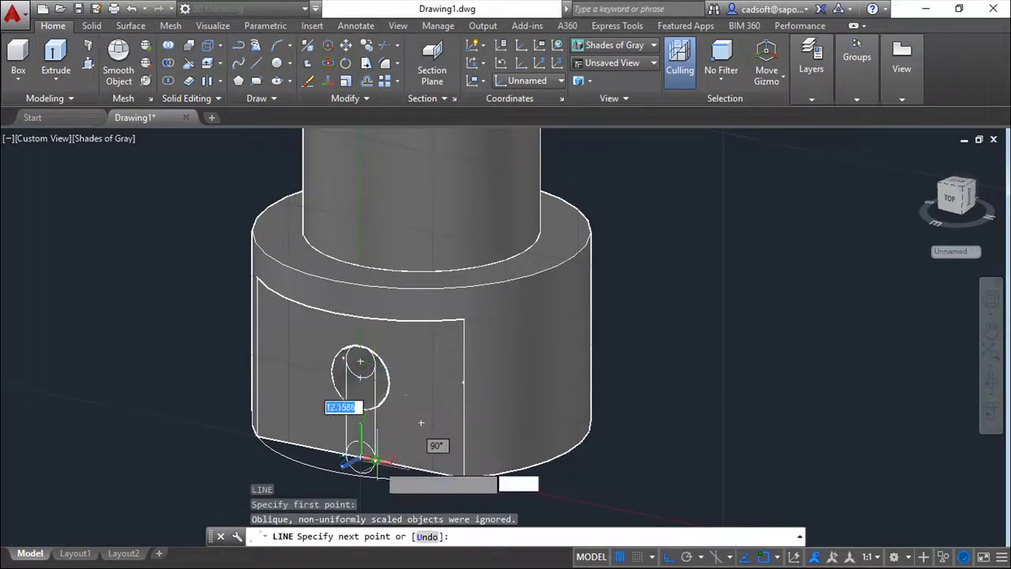
click(360, 456)
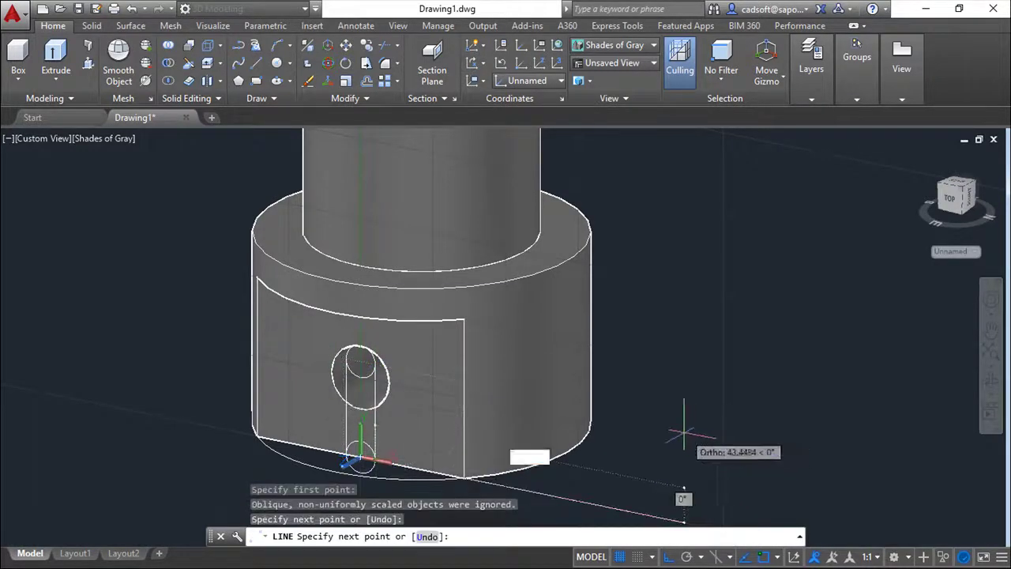
key(Return)
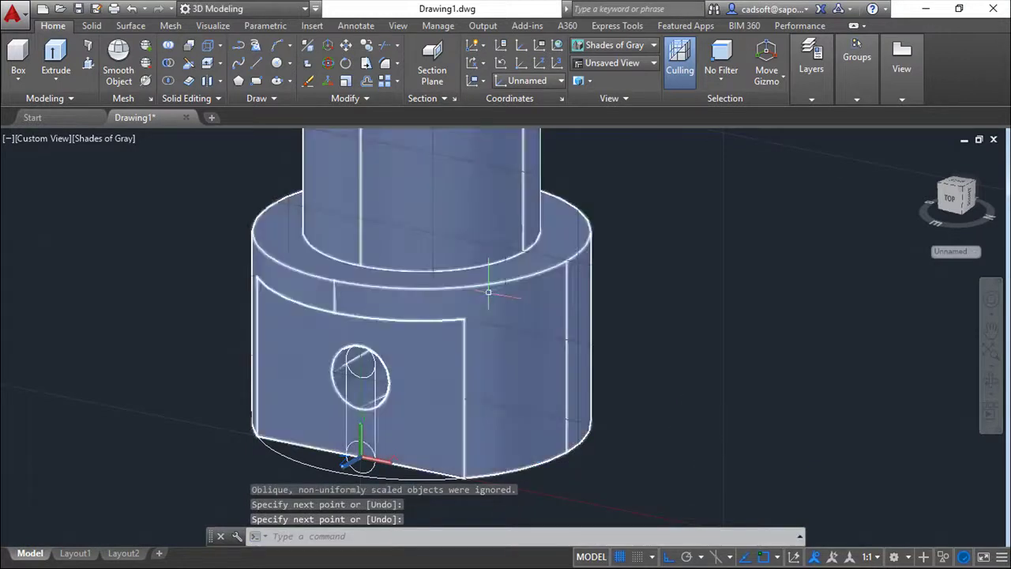
Step: Select the slot's two circles and two lines for moving
text(move)
key(Return)
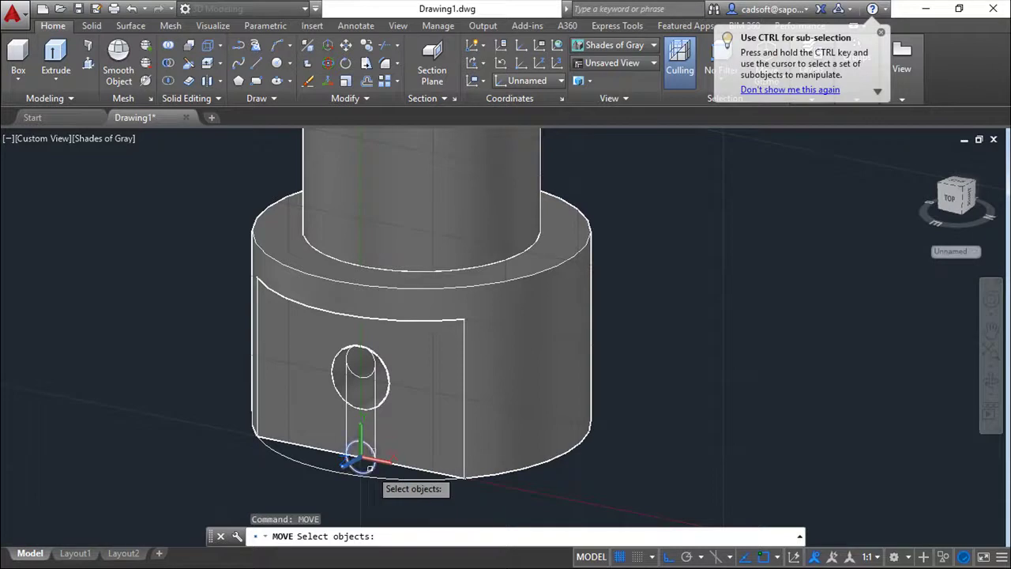
click(369, 467)
click(342, 421)
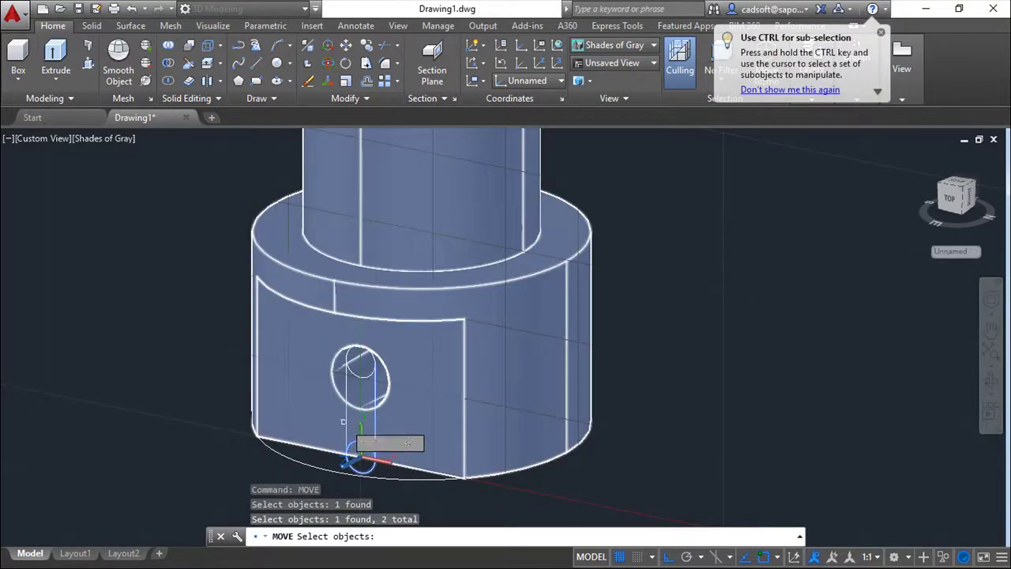
click(347, 414)
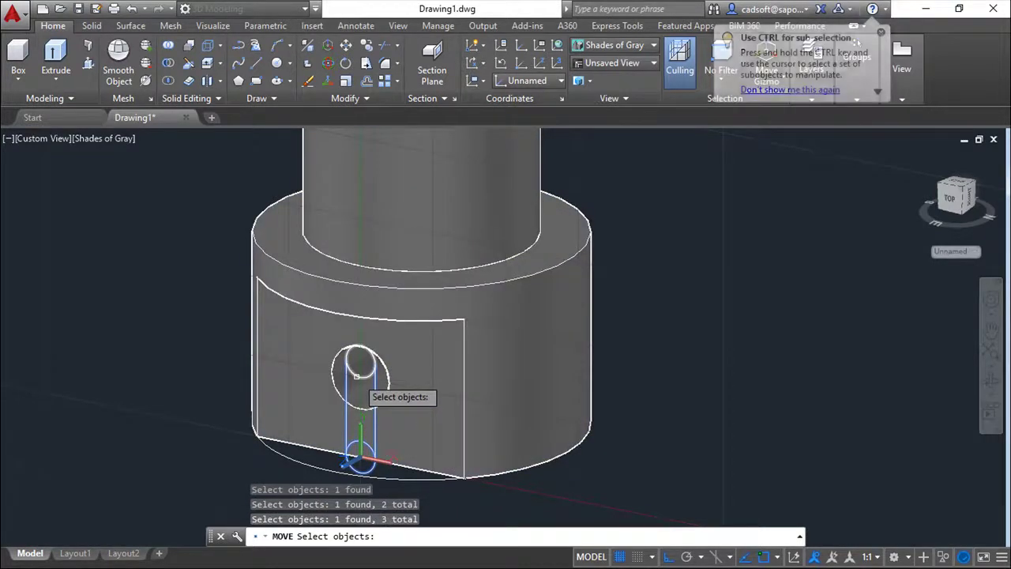
click(356, 376)
key(Return)
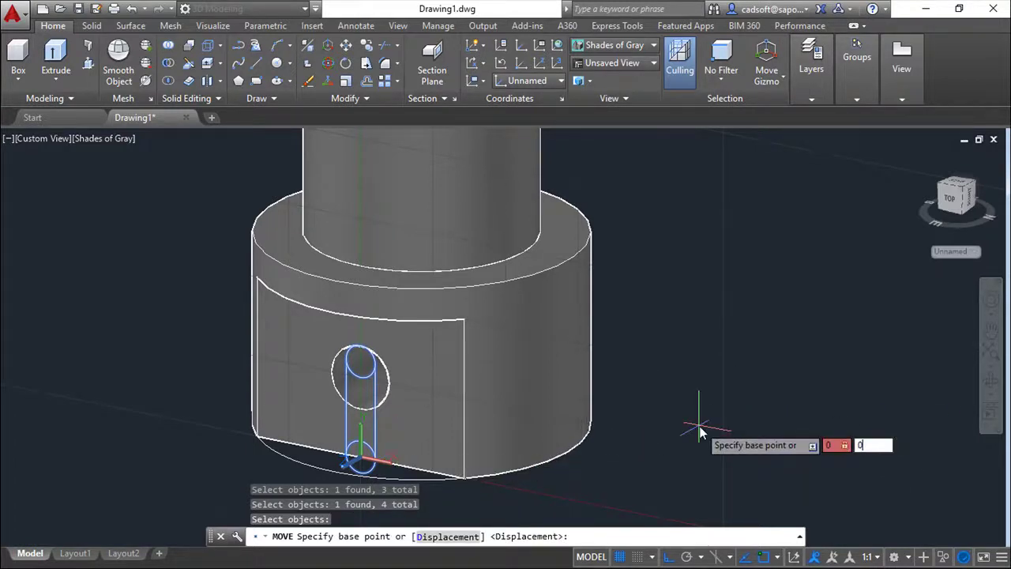
Step: Move the selected slot outline 60 units up from base point 0,0
key(Return)
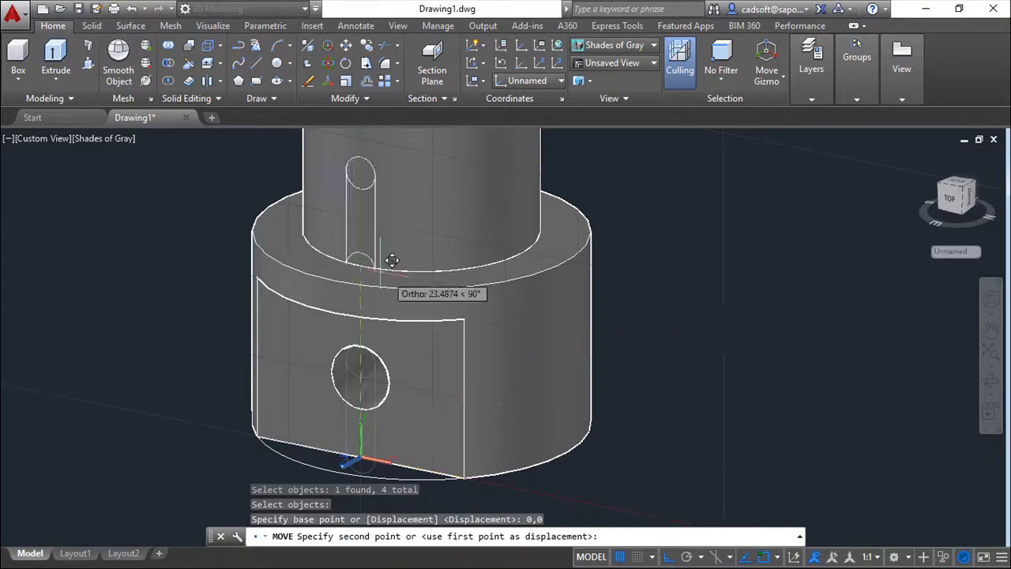
scroll(388, 255, down, 2)
middle_drag(537, 245, 548, 246)
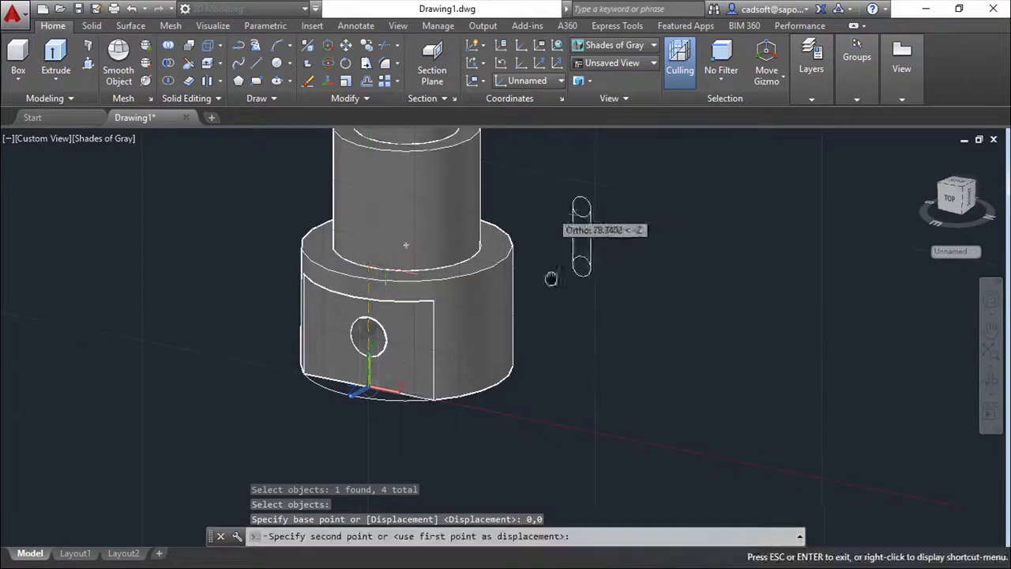
drag(547, 246, 548, 376)
key(Escape)
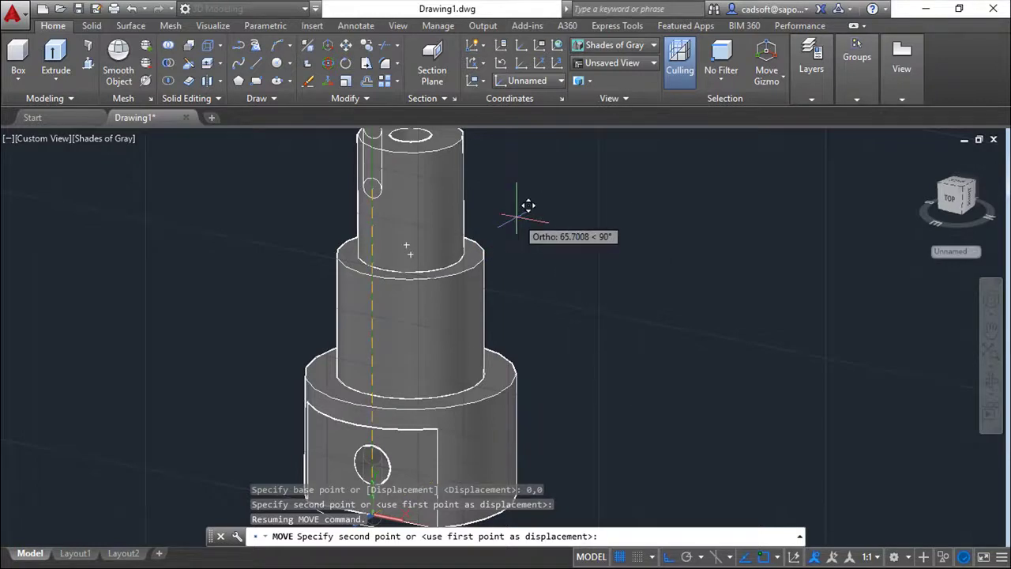
text(60)
key(Return)
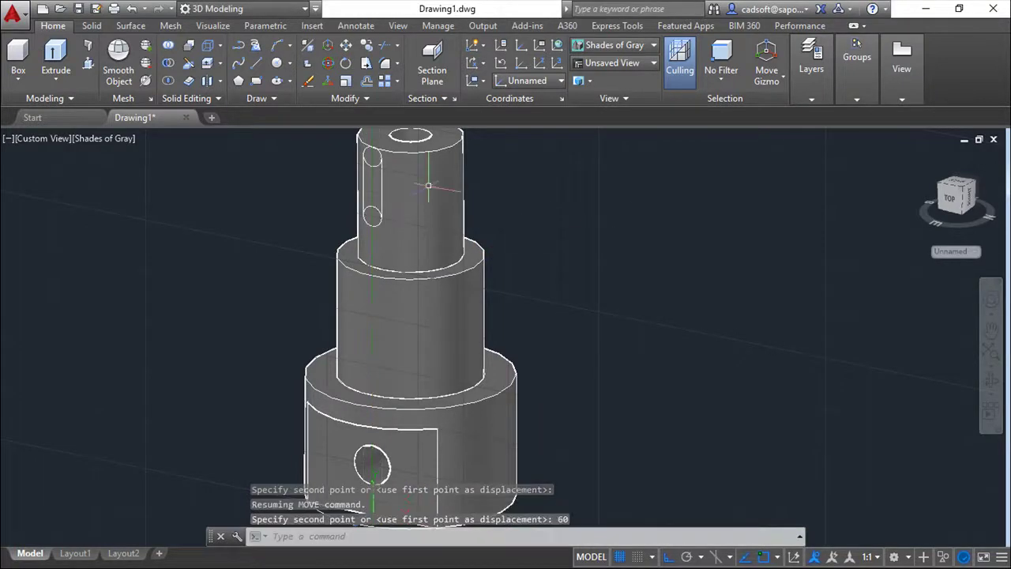
Step: Select the slot's top and bottom circles and both side lines for moving
mouse_move(548, 260)
shift+middle_down()
mouse_move(487, 240)
mouse_move(476, 221)
mouse_move(494, 248)
mouse_move(576, 271)
mouse_move(555, 241)
mouse_move(550, 261)
mouse_move(498, 270)
shift+middle_up()
scroll(632, 242, up, 2)
scroll(631, 253, up, 2)
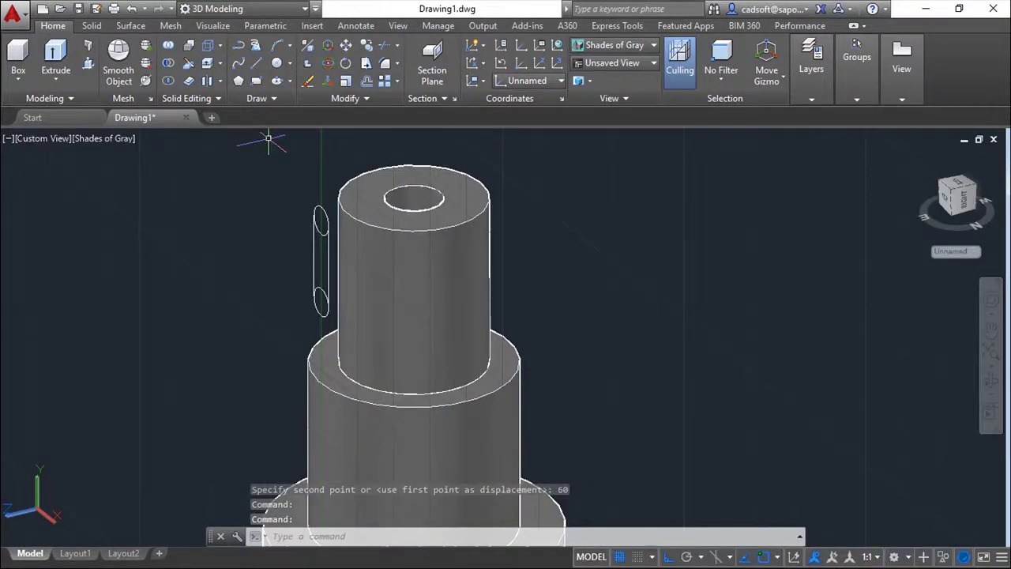
text(MOVe)
key(Return)
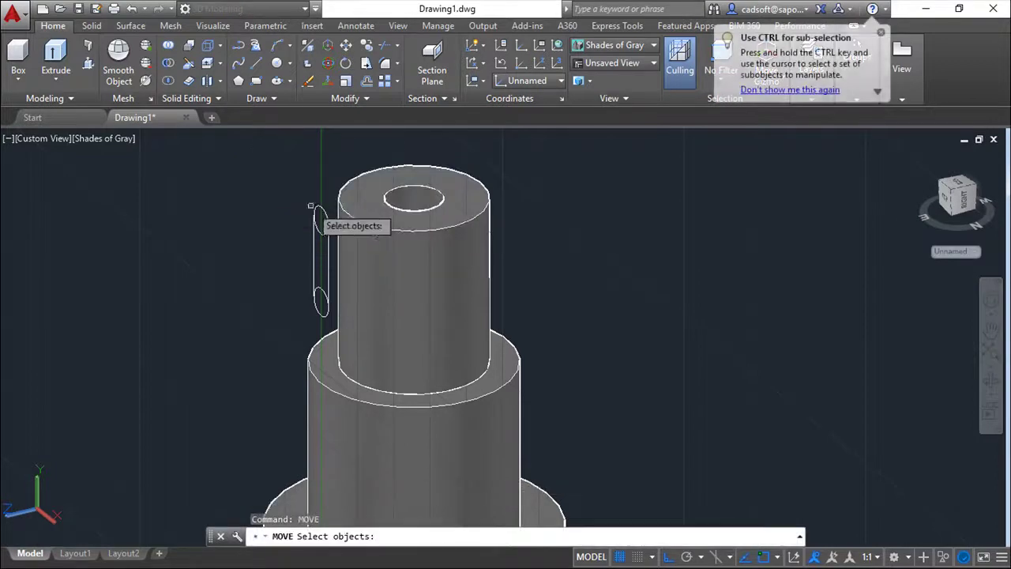
click(316, 210)
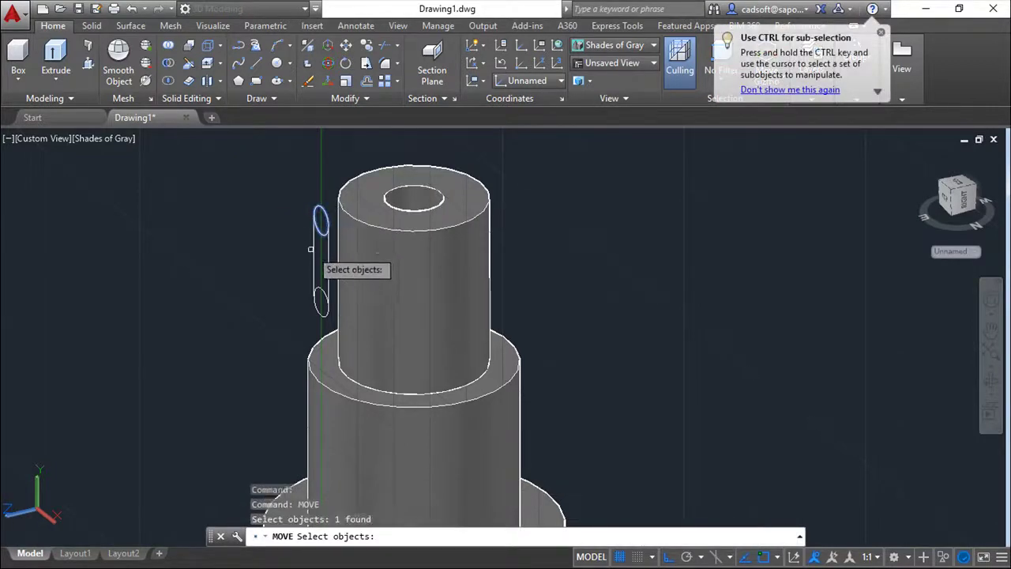
click(316, 252)
click(317, 303)
click(319, 308)
key(Return)
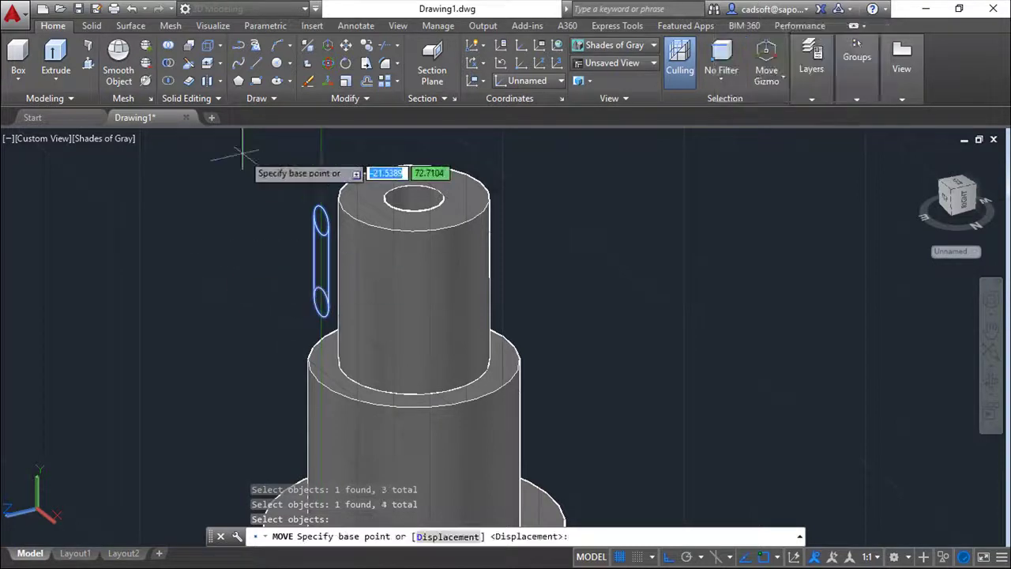
Step: Shift the slot outline 4 units from a picked base point
click(237, 146)
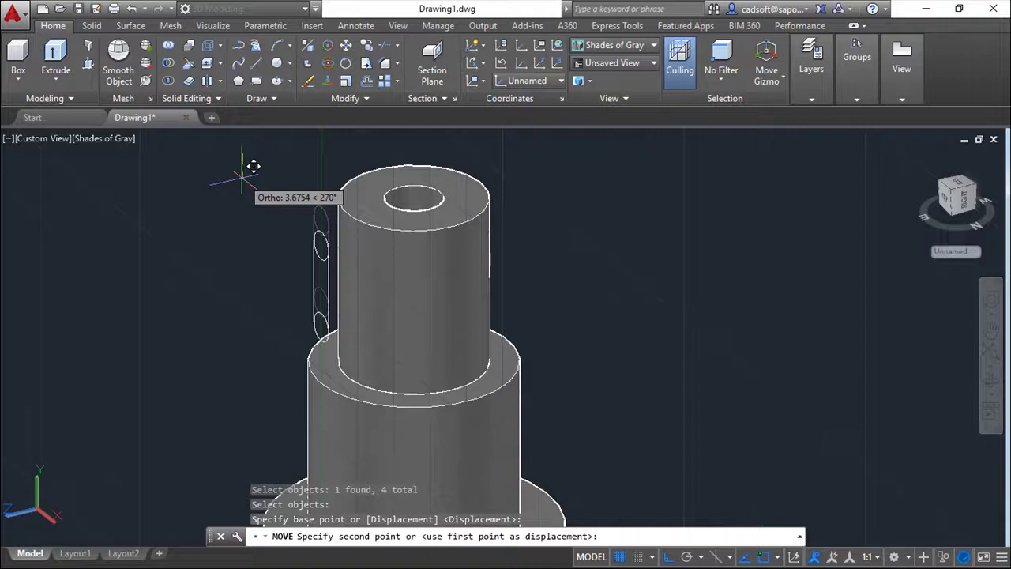
text(4)
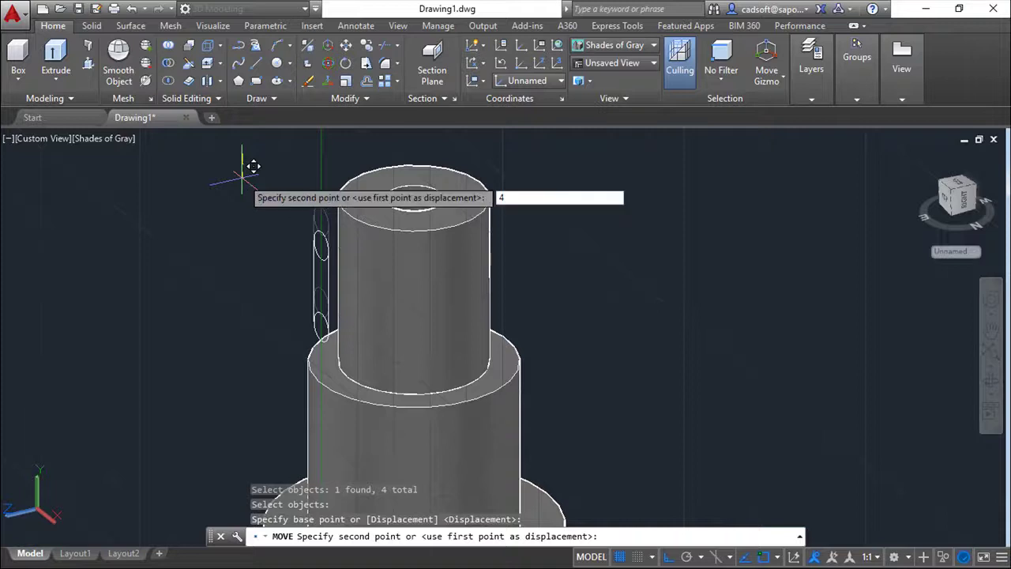
key(Return)
mouse_move(139, 264)
shift+middle_down()
mouse_move(100, 216)
mouse_move(129, 233)
mouse_move(124, 250)
shift+middle_up()
Step: Move the window-selected slot outline a further 2 units
key(Escape)
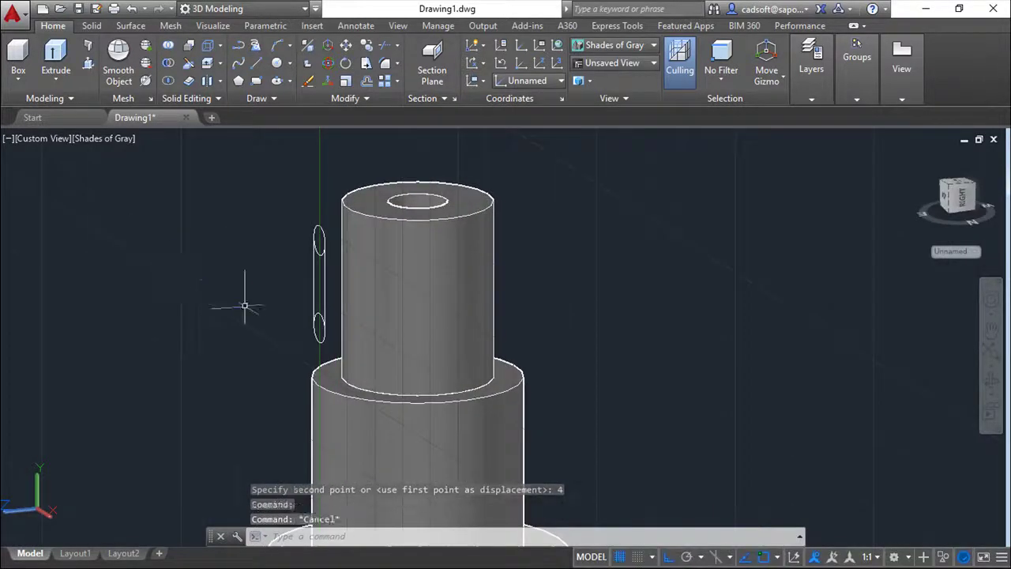
text(m)
key(Return)
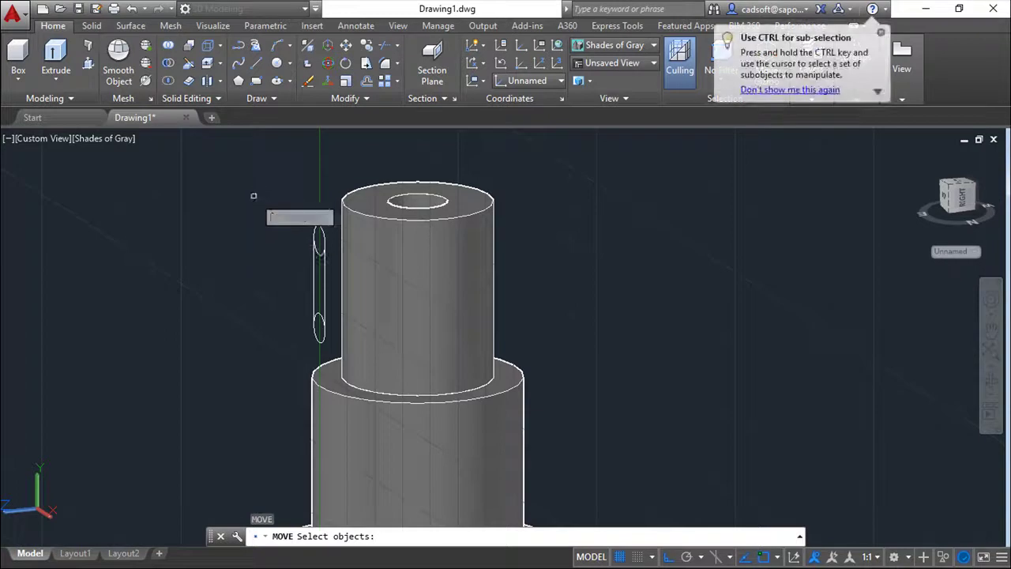
click(254, 196)
click(336, 353)
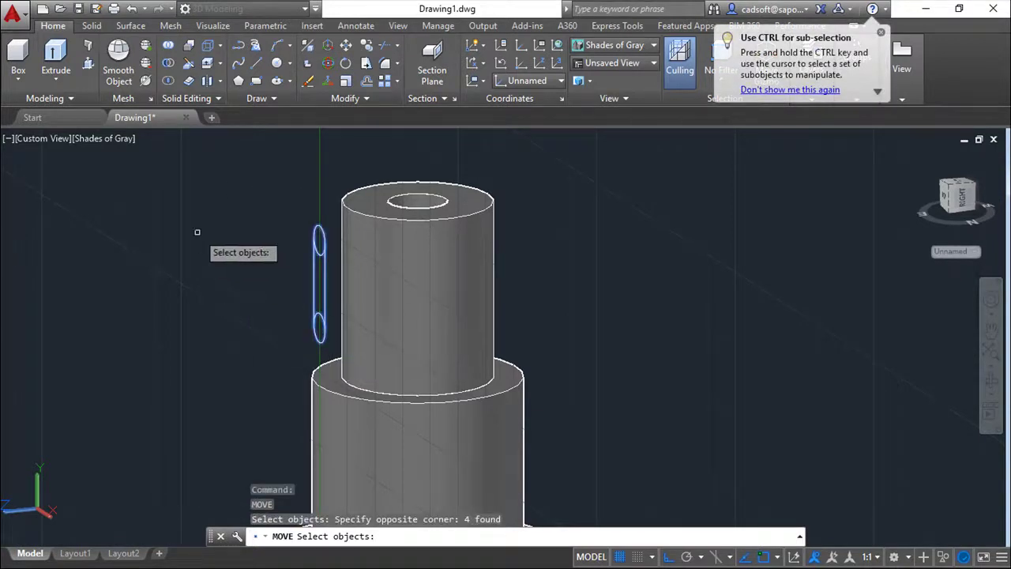
key(Return)
click(245, 195)
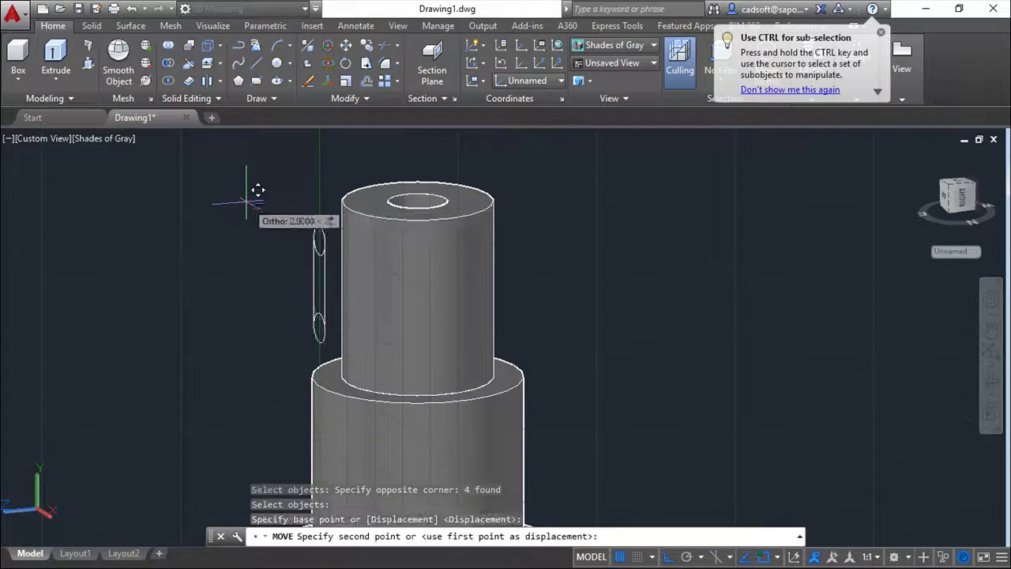
text(2)
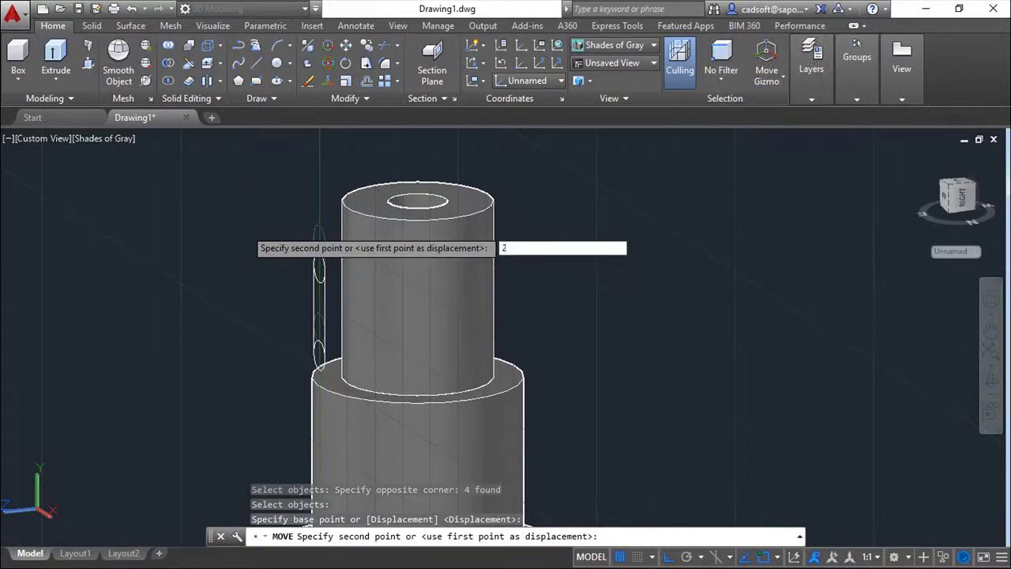
key(Return)
Step: Orbit to another side and begin a second move of the slot, then cancel it
mouse_move(209, 241)
shift+middle_down()
mouse_move(492, 273)
mouse_move(505, 247)
mouse_move(469, 246)
mouse_move(485, 250)
shift+middle_up()
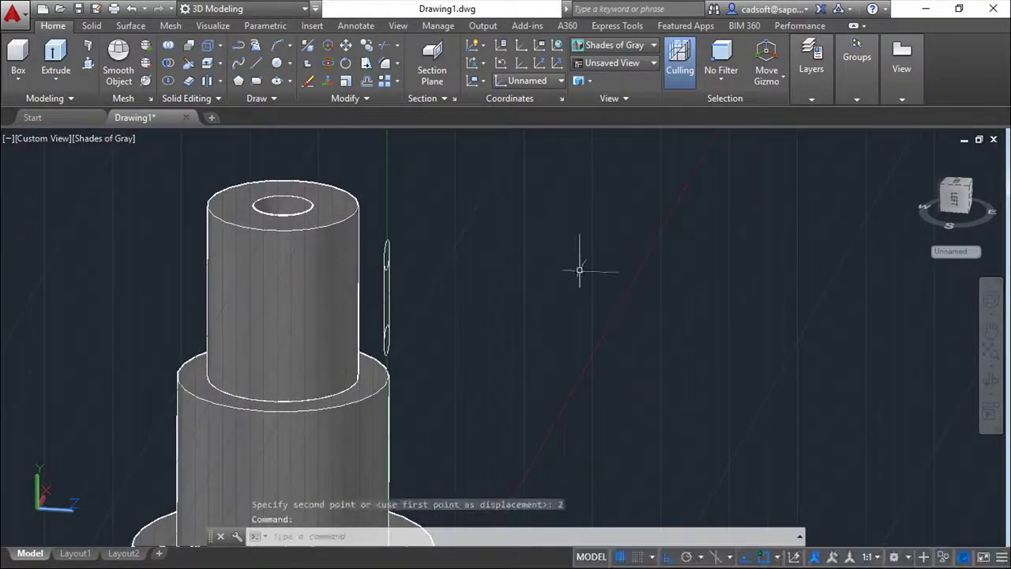
key(Escape)
key(Escape)
key(Escape)
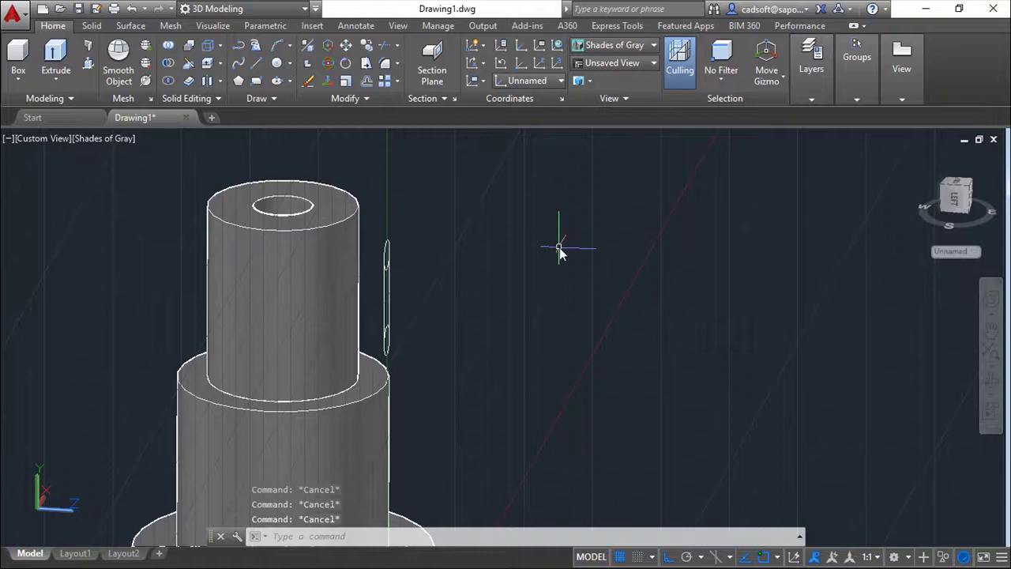
text(move)
key(Return)
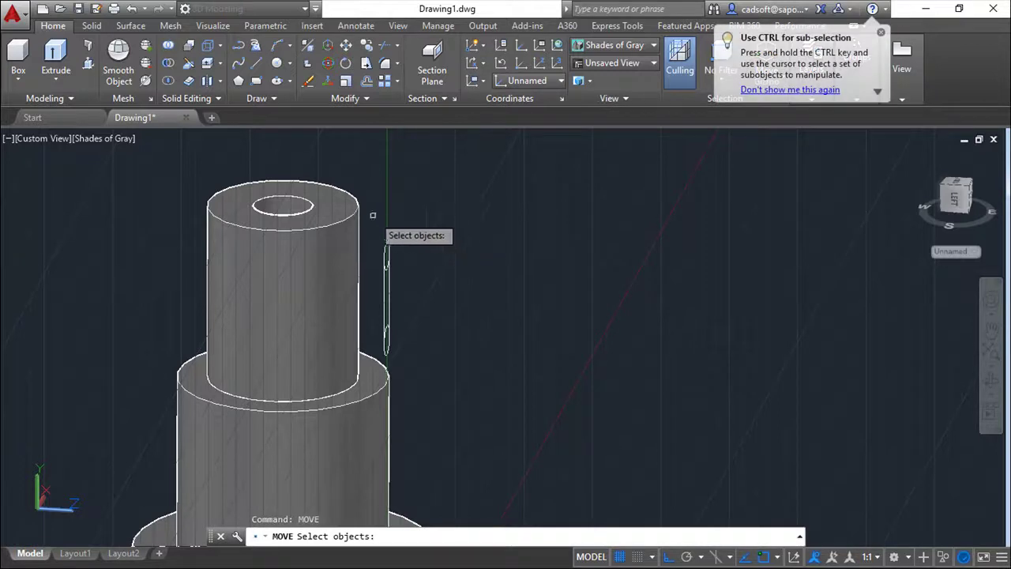
click(375, 223)
click(450, 353)
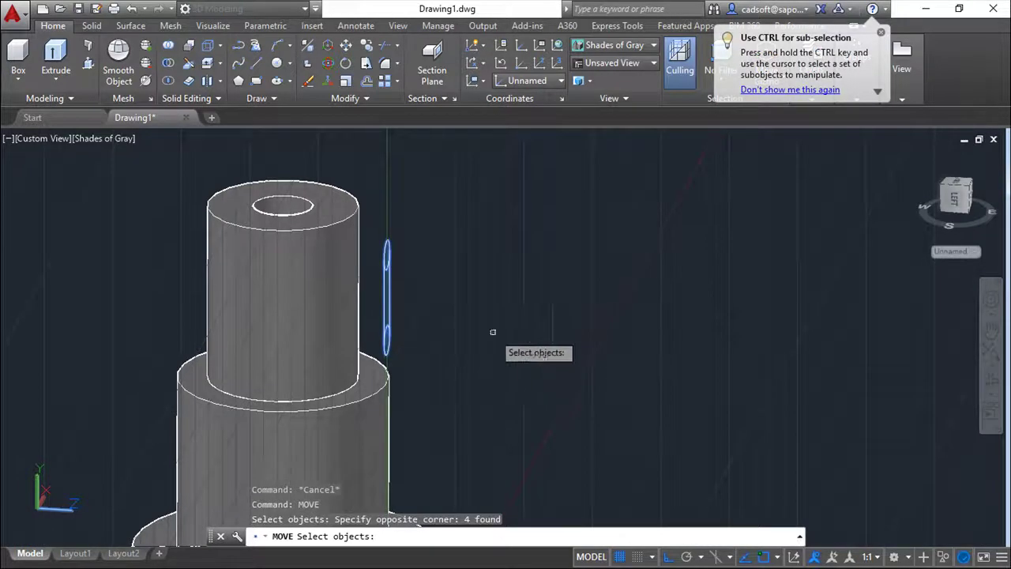
key(Return)
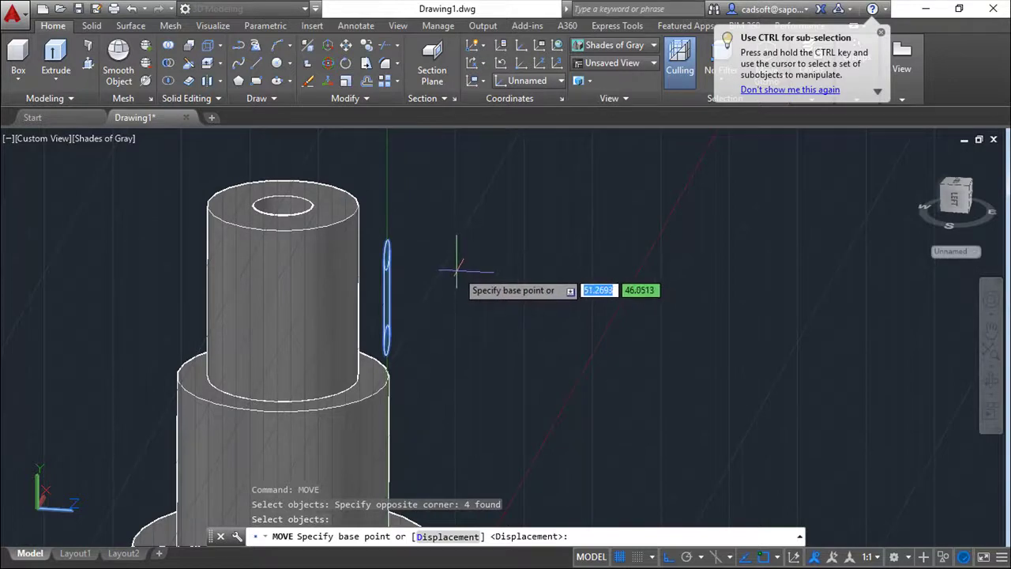
shift+middle_drag(479, 311, 437, 285)
key(Escape)
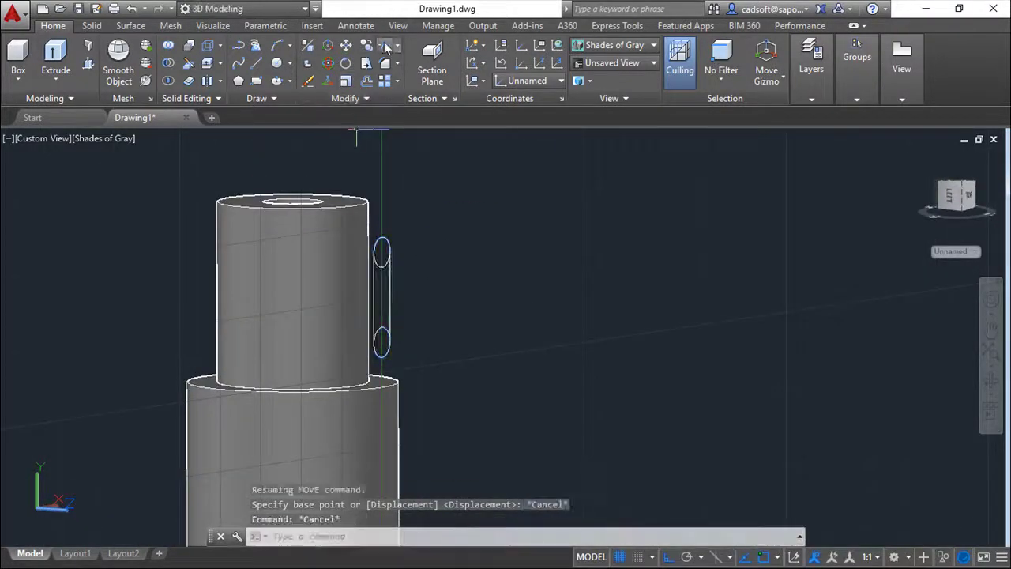
Step: Start TRIM with the upper cylinder and slot as cutting edges, then cancel
text(tr)
key(Return)
shift+middle_drag(499, 328, 417, 345)
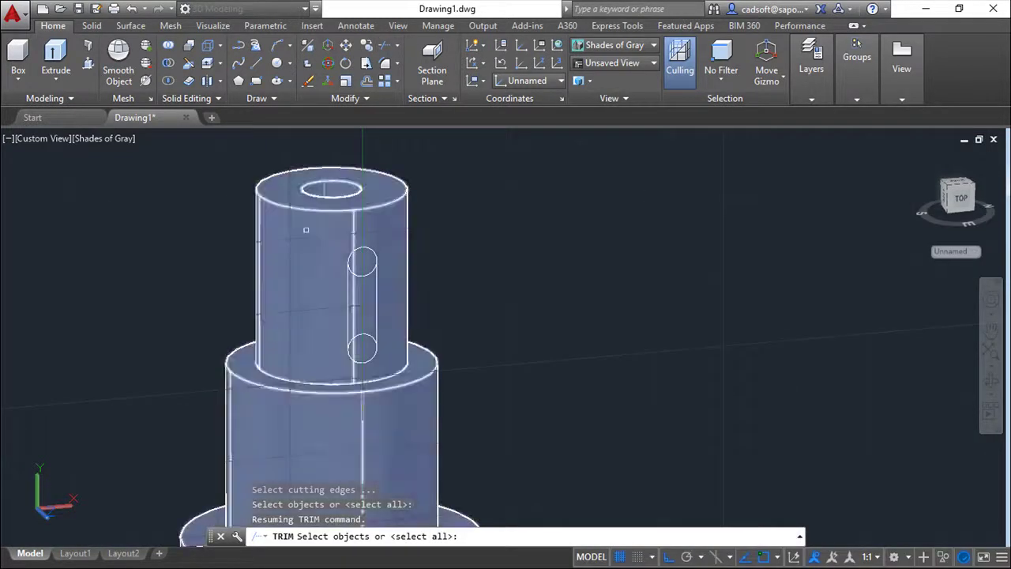
click(211, 165)
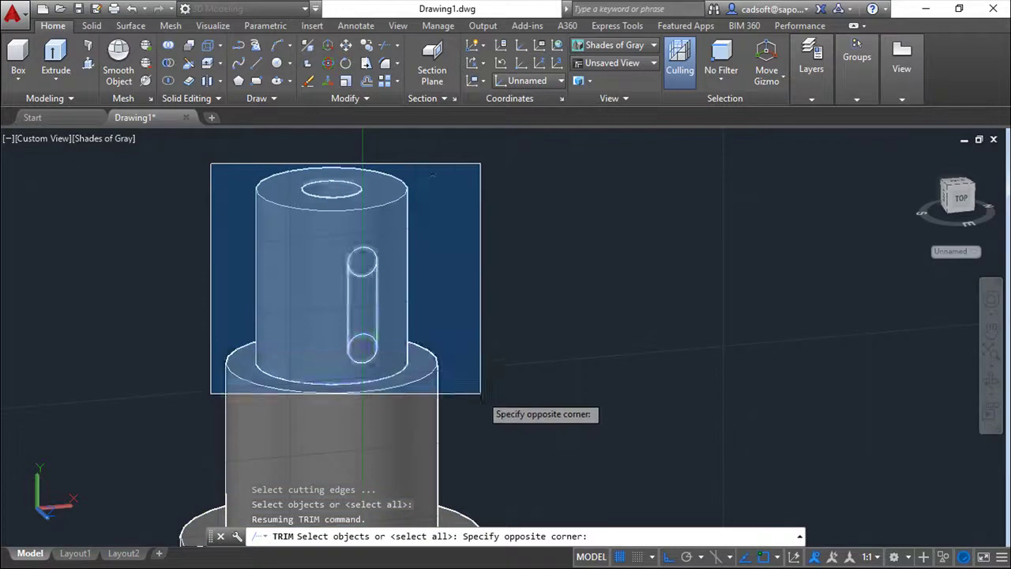
click(485, 387)
key(Return)
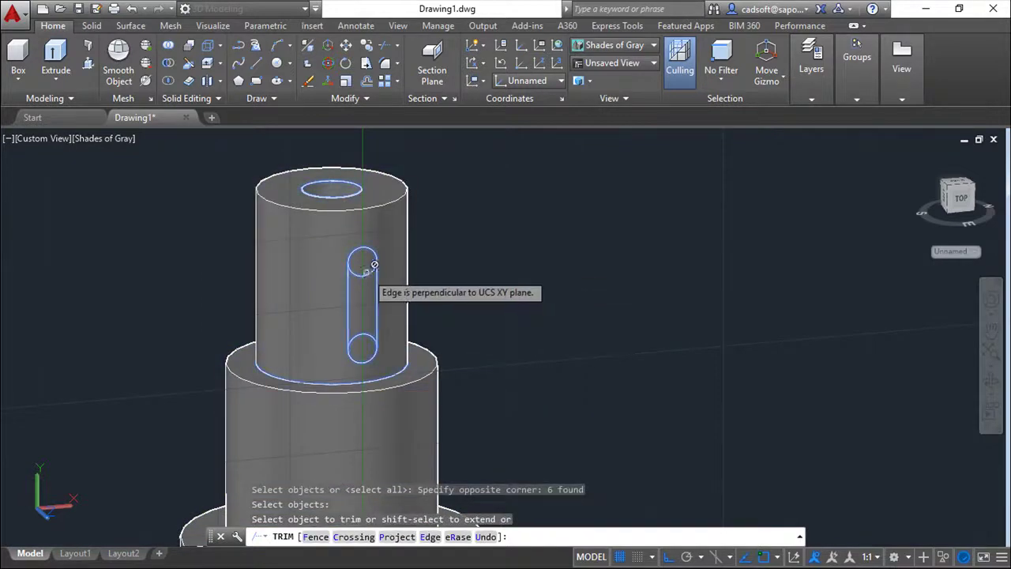
key(Escape)
key(Escape)
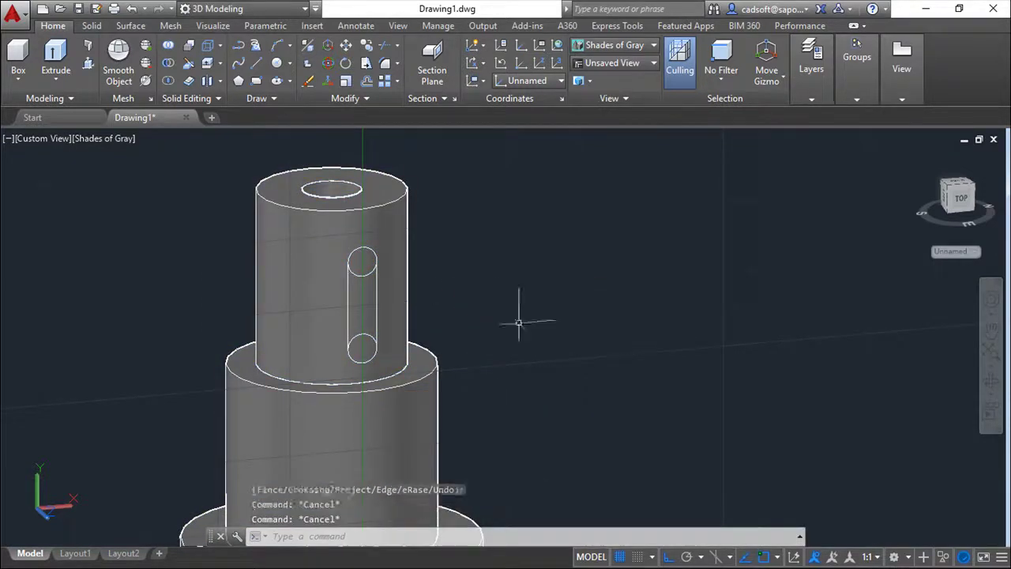
Step: Trim the inner circle arcs at the slot's top and bottom ends
shift+middle_drag(575, 362, 410, 370)
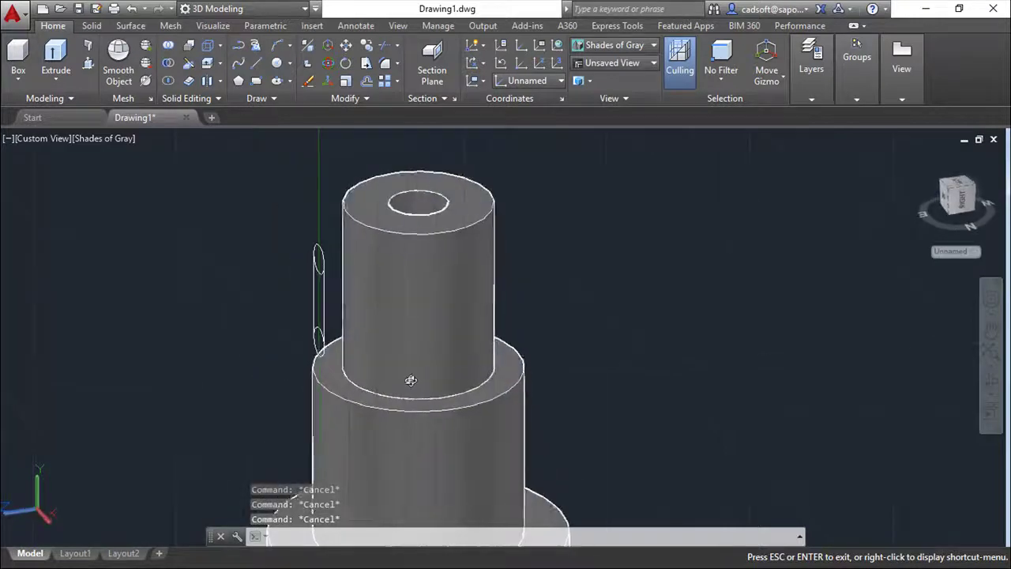
scroll(549, 290, up, 2)
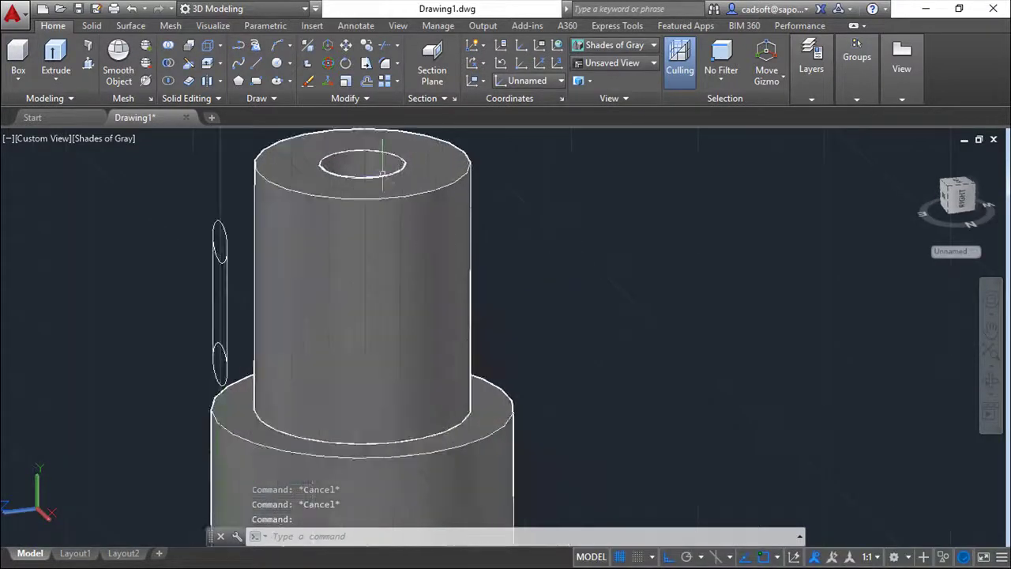
key(Return)
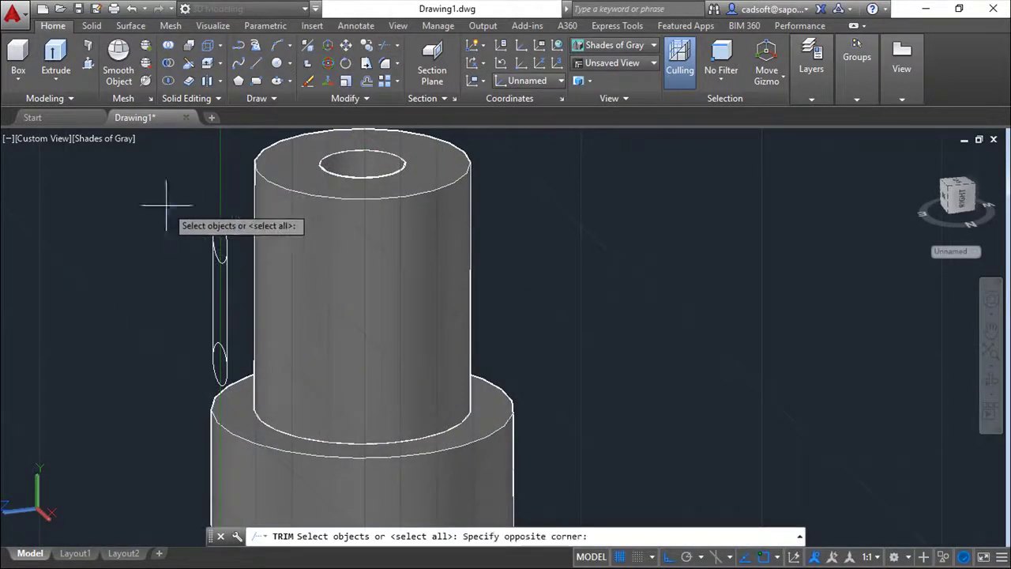
click(166, 205)
click(247, 398)
key(Return)
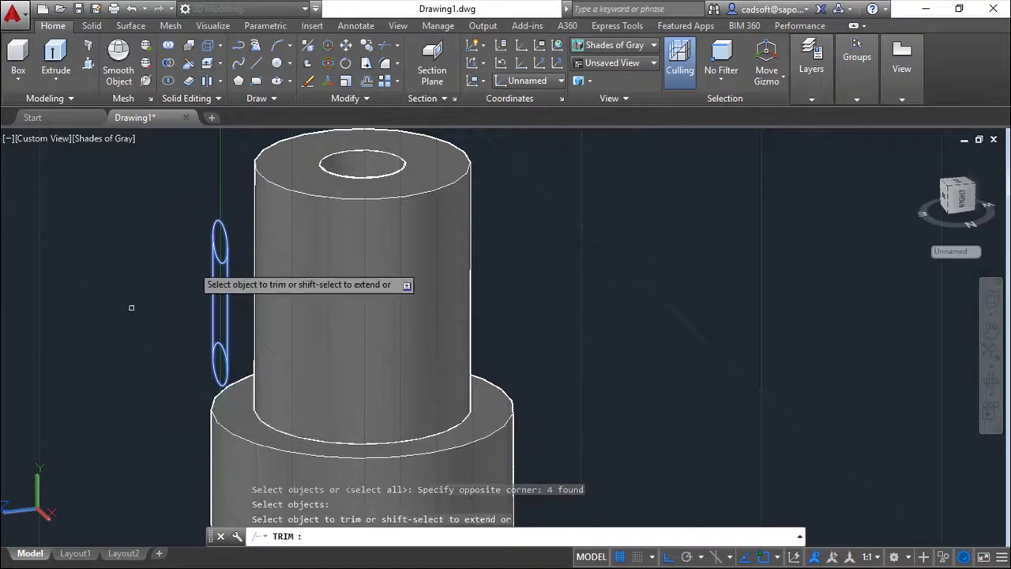
click(221, 259)
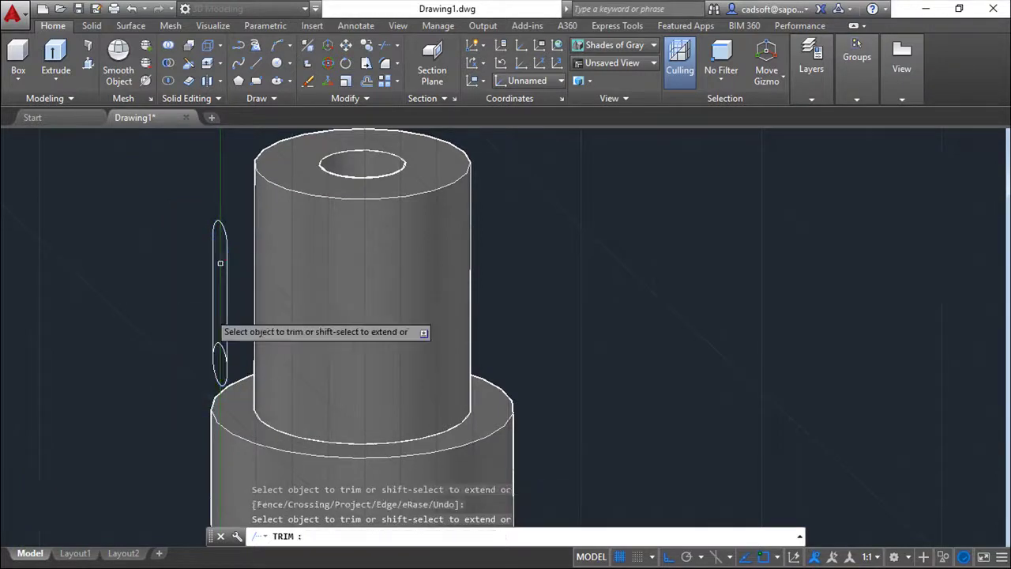
click(222, 346)
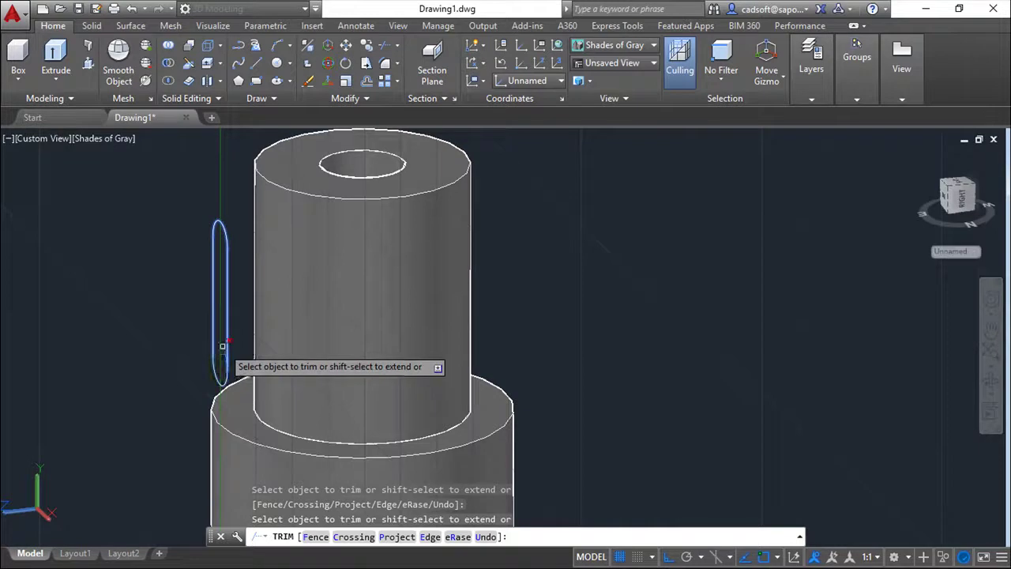
mouse_move(153, 367)
shift+middle_down()
mouse_move(334, 384)
mouse_move(396, 362)
shift+middle_up()
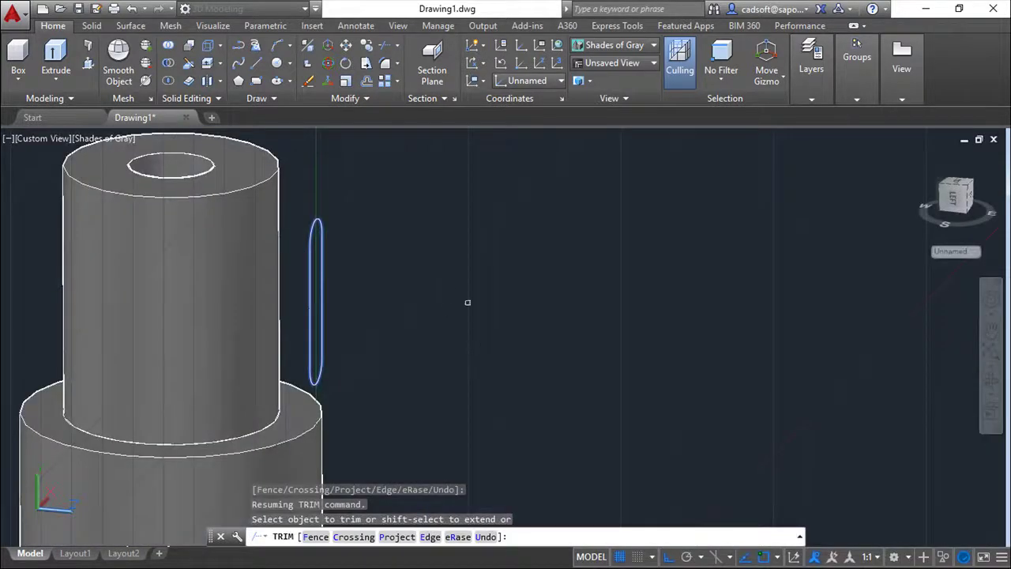
key(Escape)
key(Escape)
key(Escape)
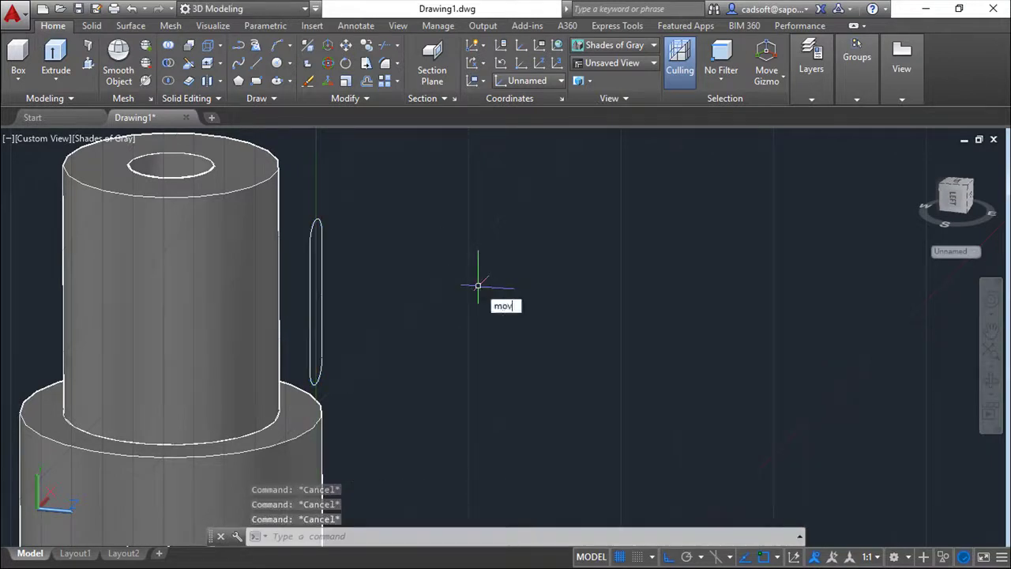
Step: Move the window-selected rounded slot outline 4 units onto the top tier's side face
text(ve)
key(Return)
click(307, 197)
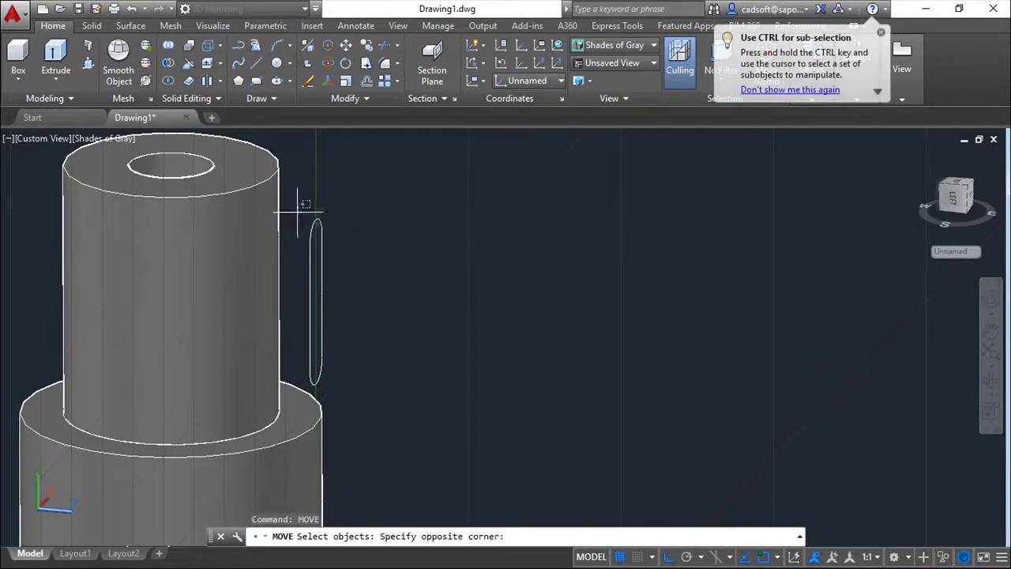
click(396, 425)
scroll(407, 347, down, 4)
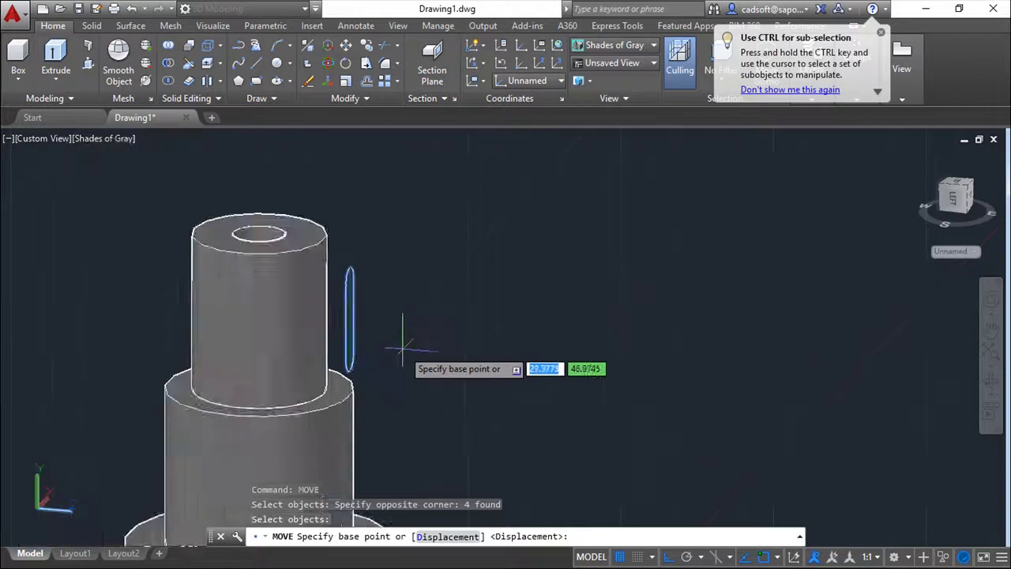
scroll(426, 335, down, 2)
scroll(473, 343, down, 1)
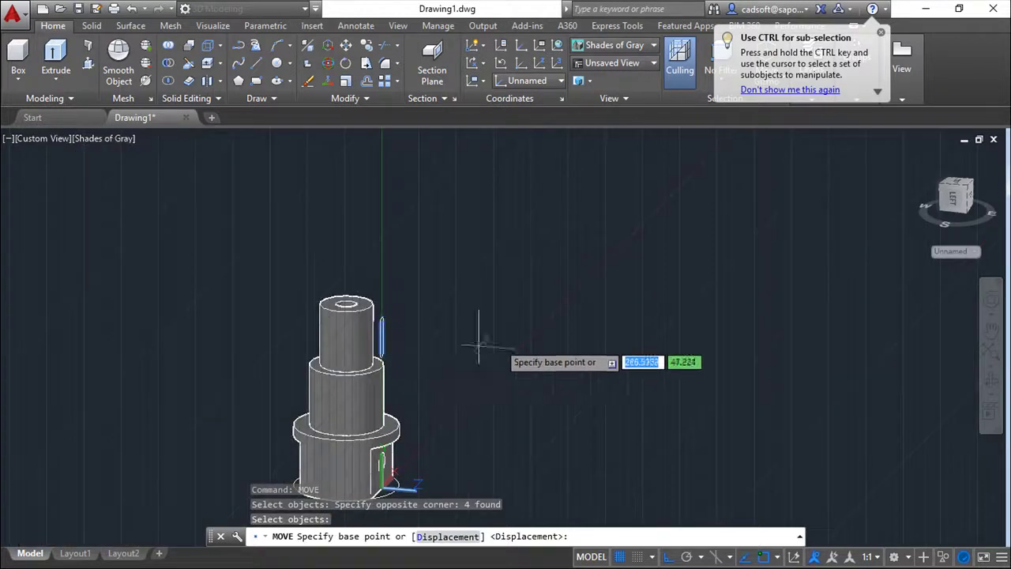
click(559, 326)
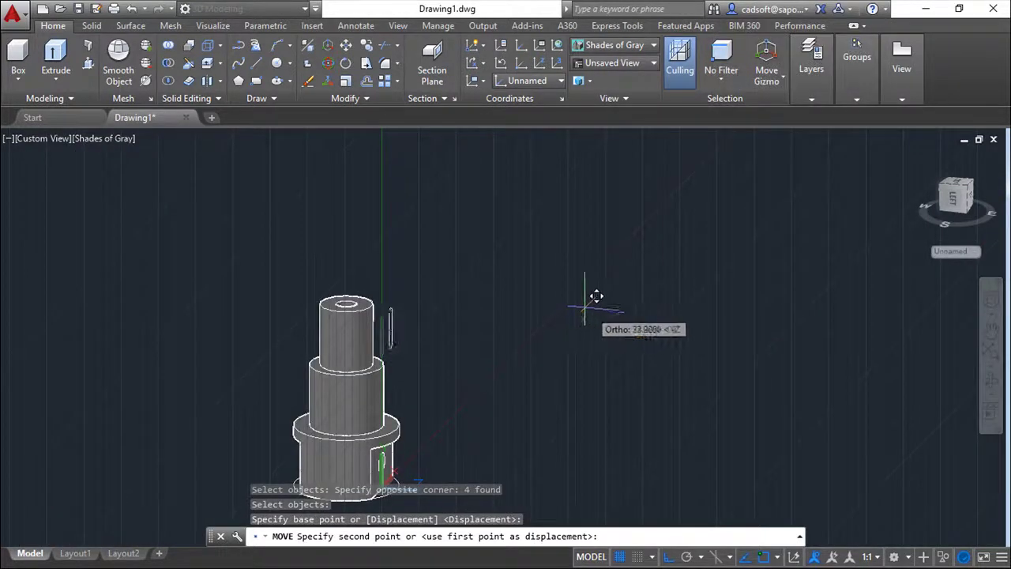
text(4)
key(Return)
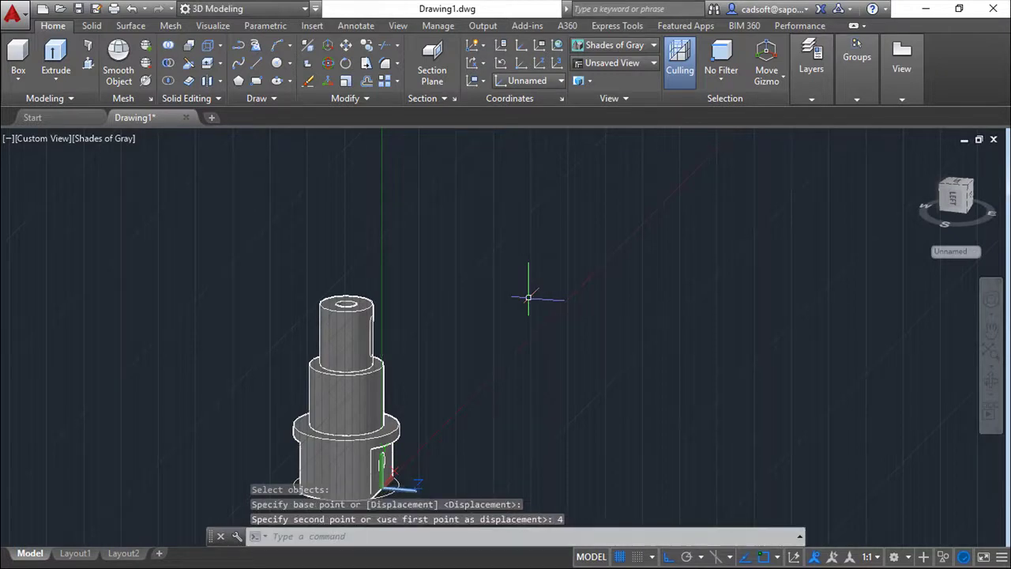
shift+middle_drag(522, 337, 464, 358)
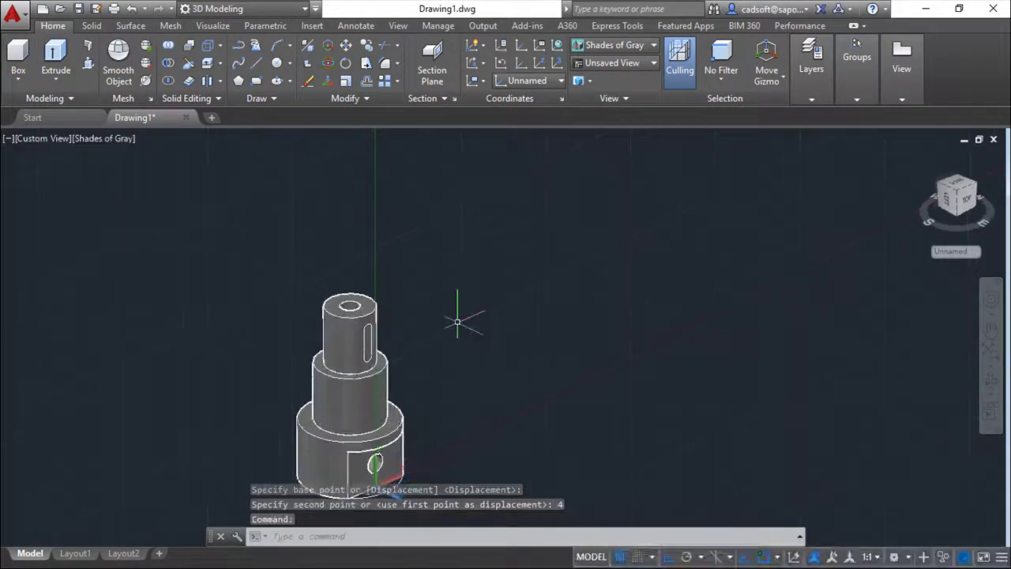
scroll(458, 363, up, 3)
mouse_move(350, 345)
middle_down()
mouse_move(487, 293)
mouse_move(559, 279)
middle_up()
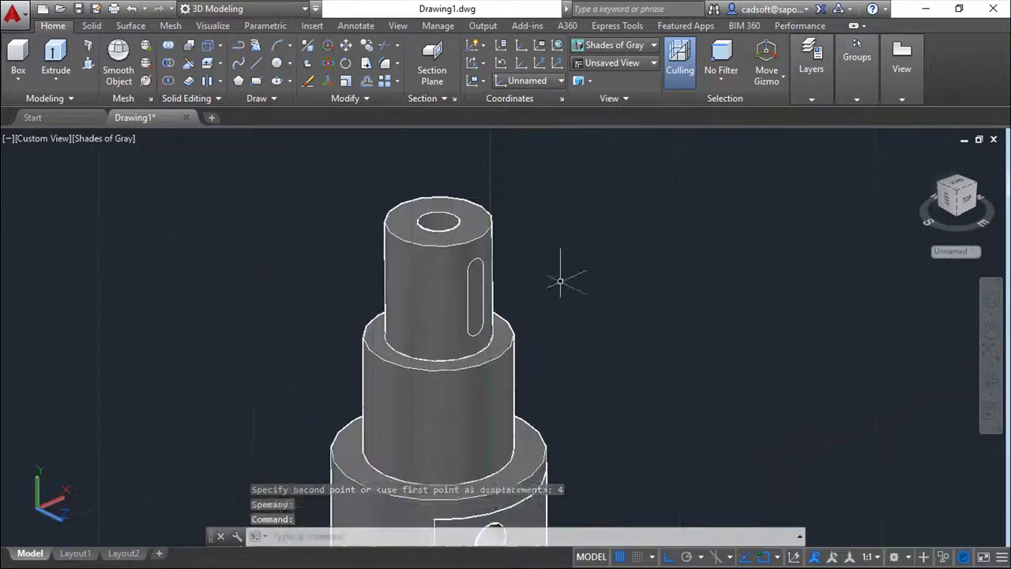
scroll(552, 283, up, 2)
key(Escape)
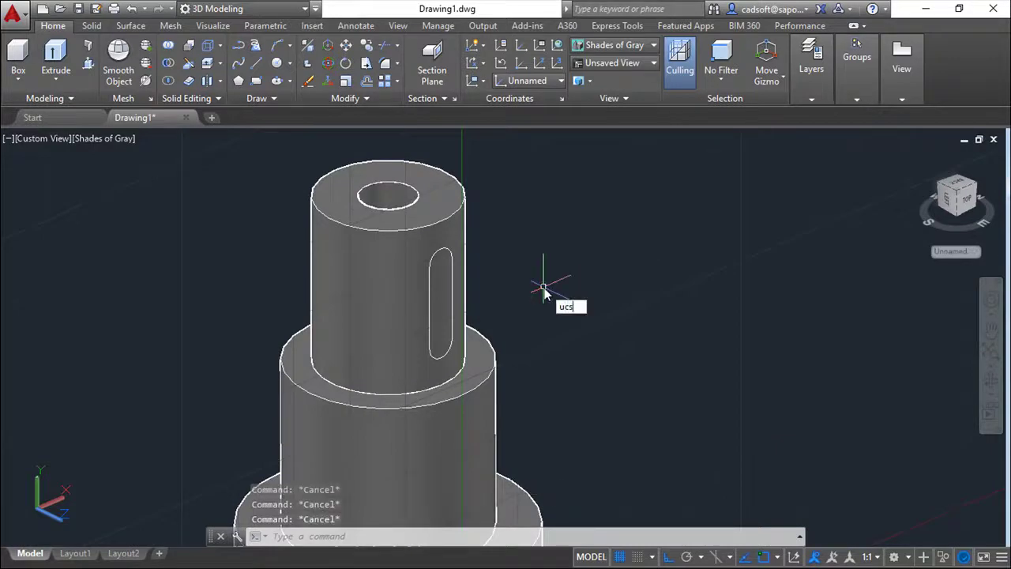
Step: Place the UCS origin at the top bore centre, keeping the default X-axis and plane
text(ucs)
key(Return)
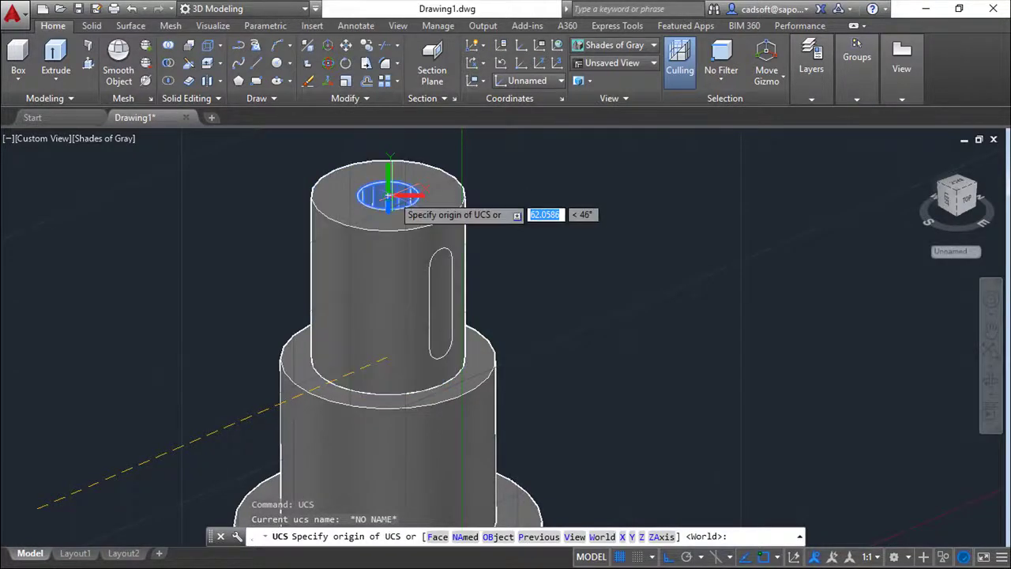
click(387, 195)
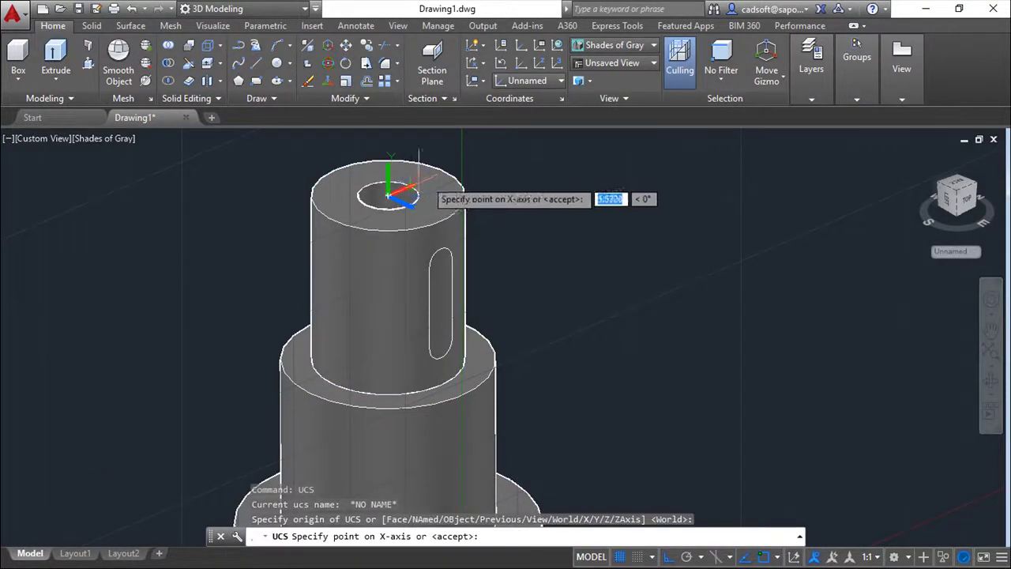
click(443, 171)
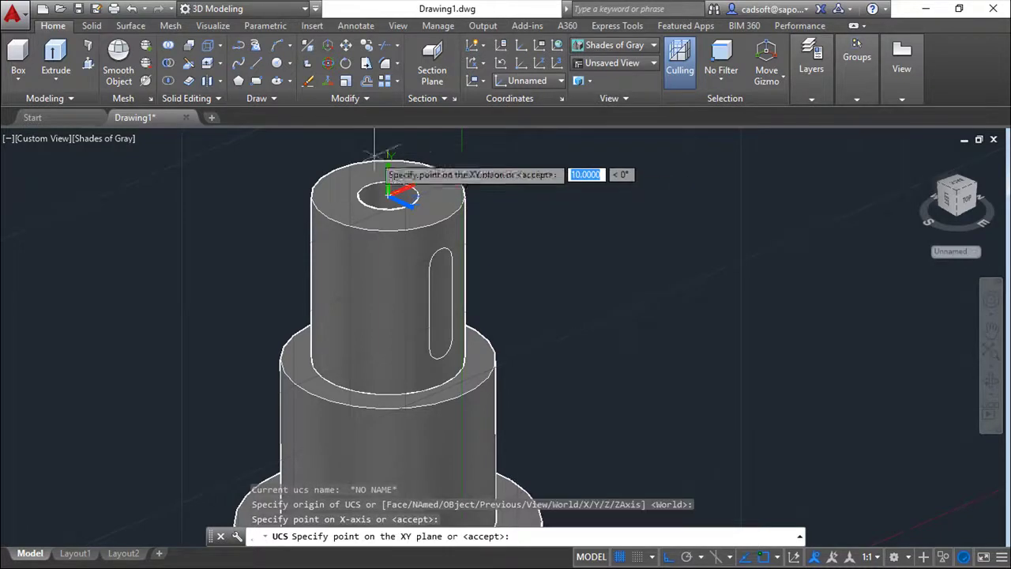
click(317, 138)
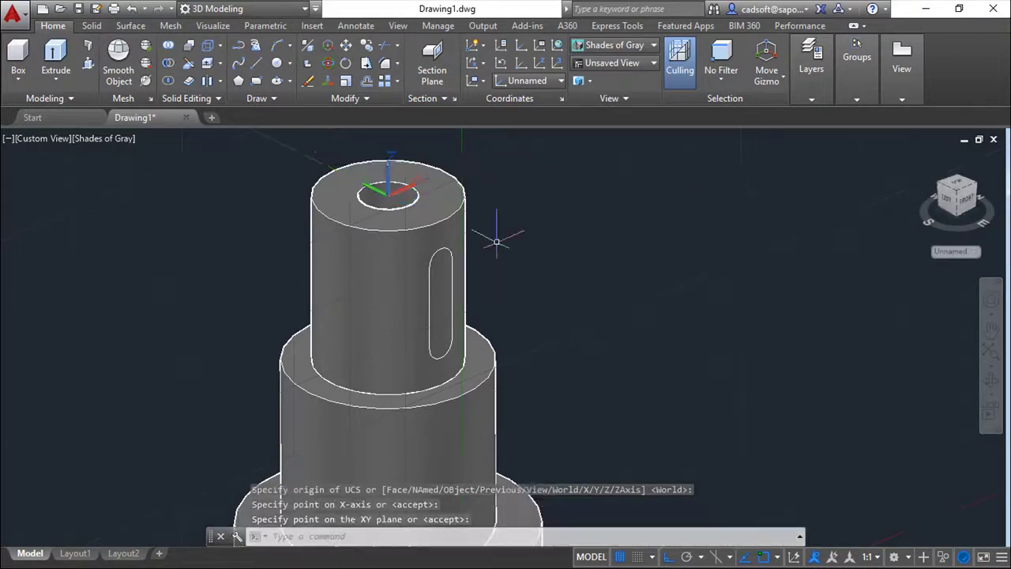
key(Escape)
key(Escape)
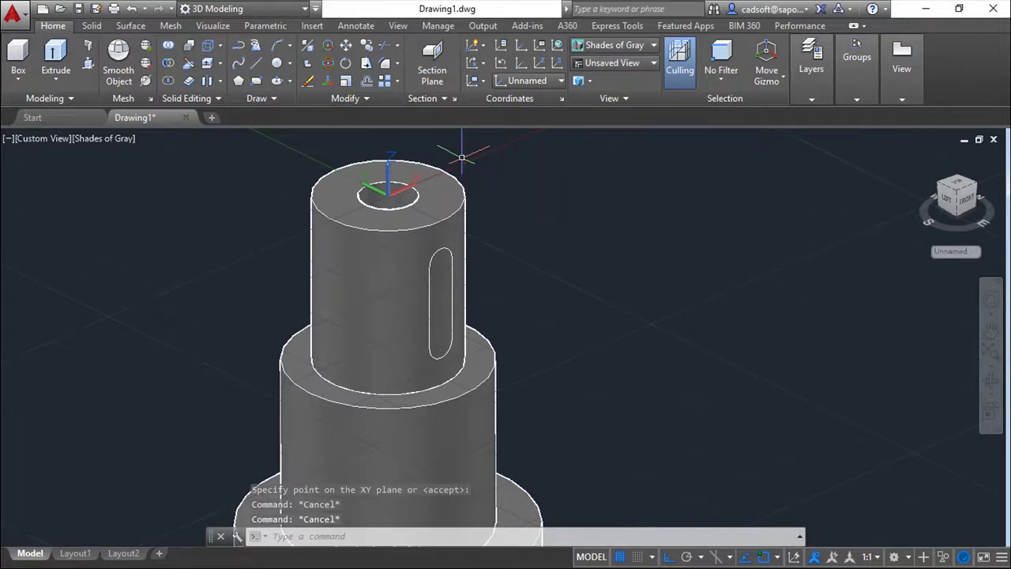
key(Return)
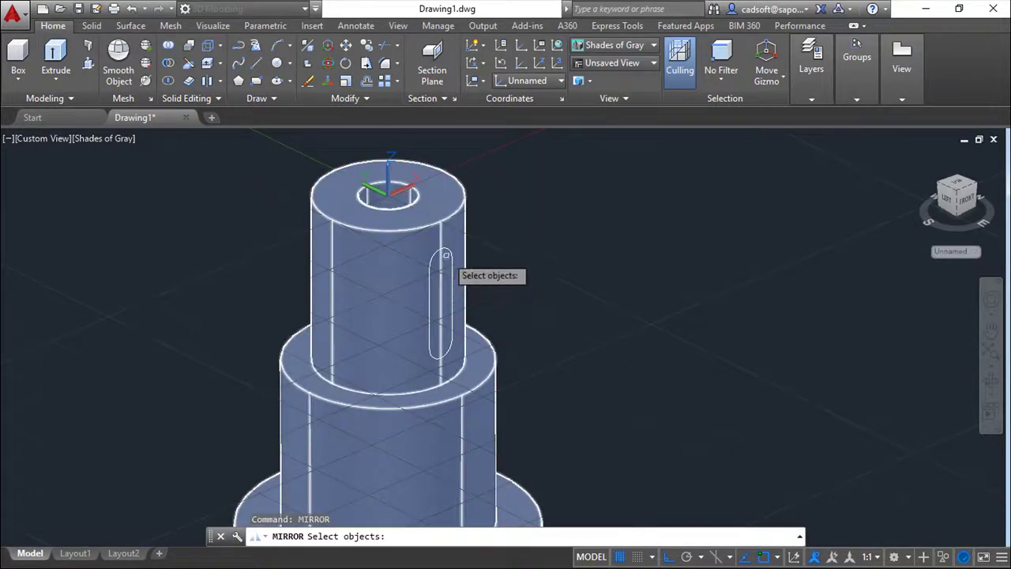
Step: Mirror the four slot edges about a line through the bore centre, keeping the originals
click(448, 251)
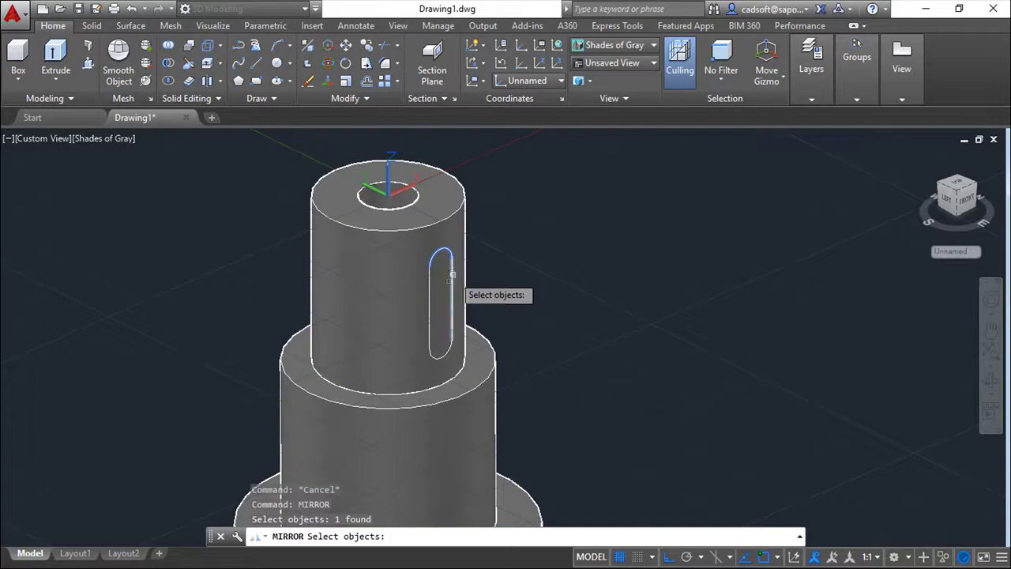
click(433, 293)
click(444, 350)
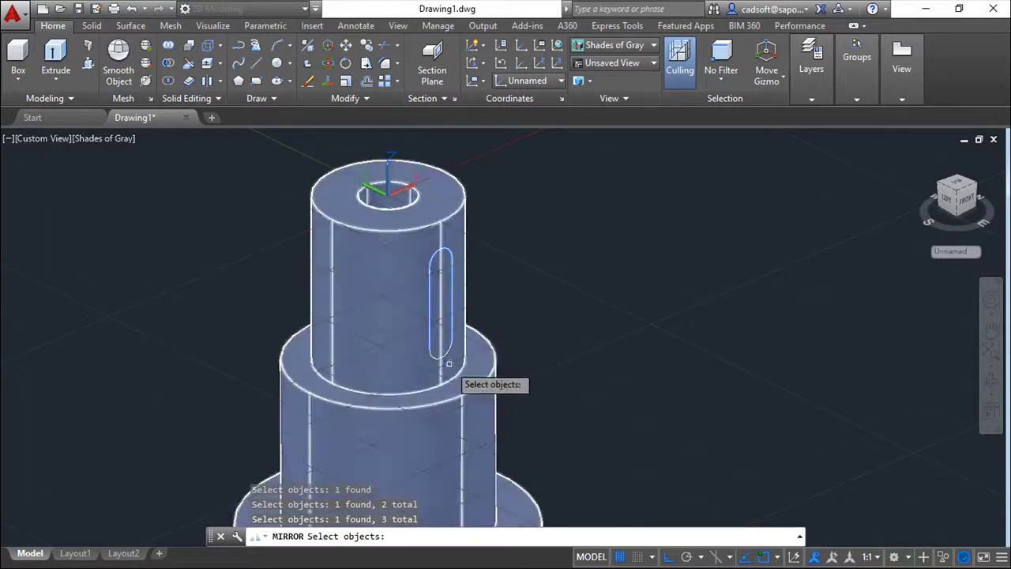
click(445, 355)
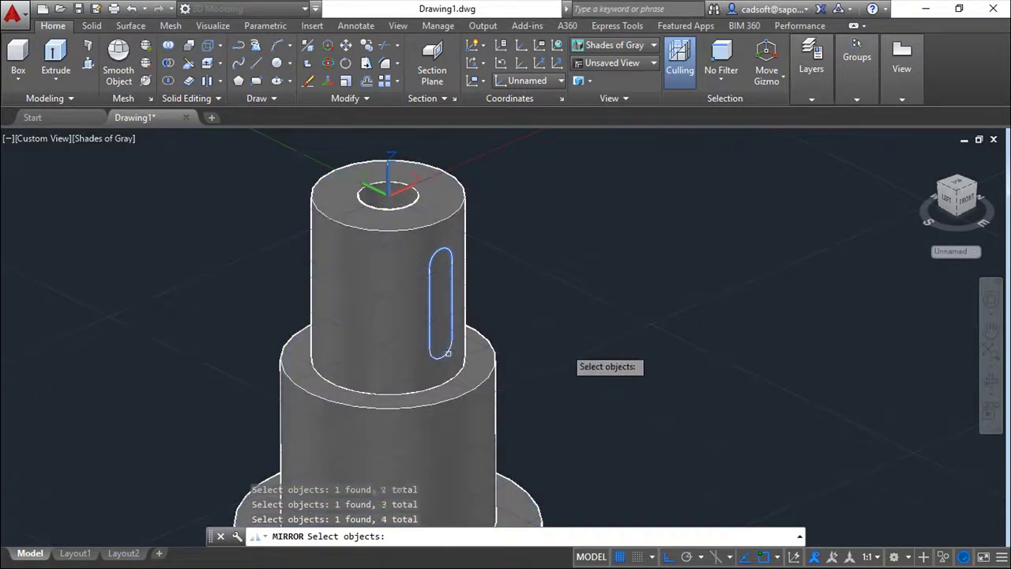
key(Return)
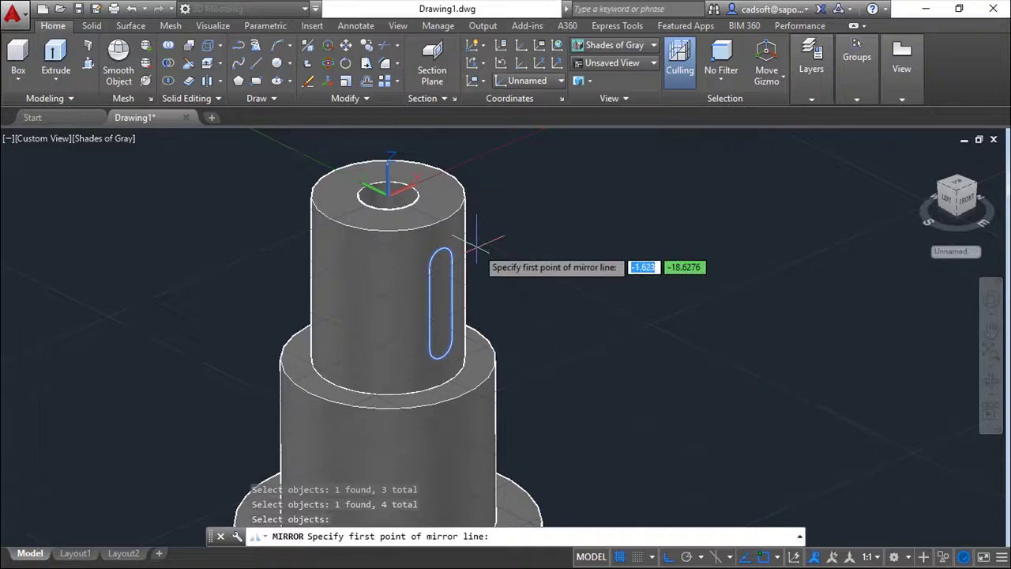
click(388, 191)
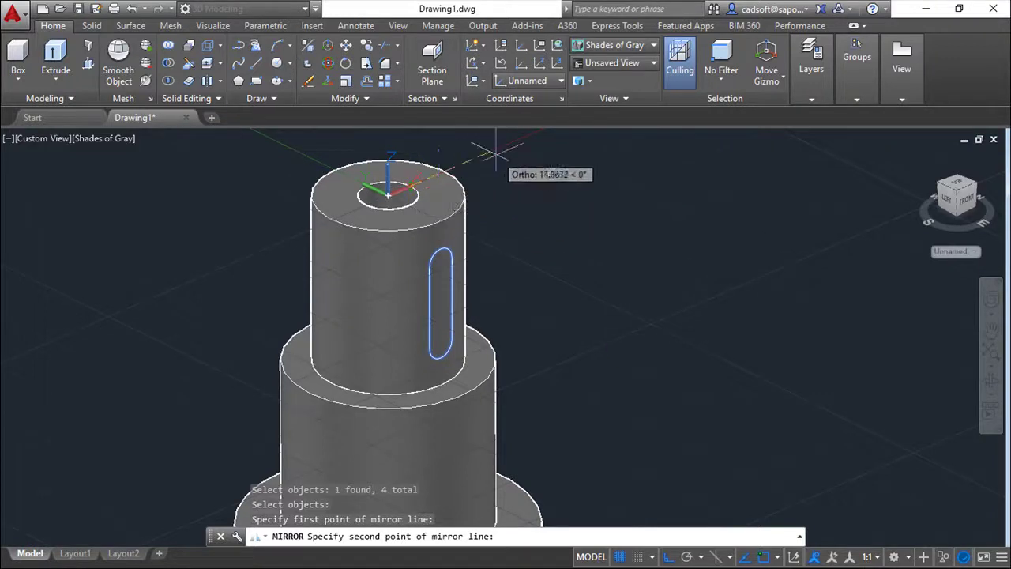
click(495, 149)
key(Return)
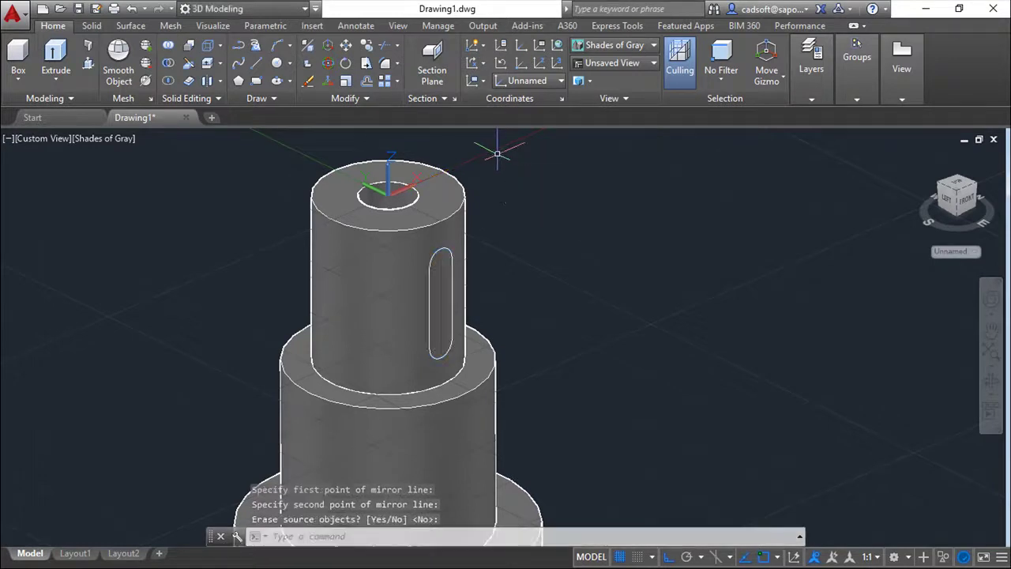
mouse_move(147, 303)
shift+middle_down()
mouse_move(187, 306)
mouse_move(178, 305)
shift+middle_up()
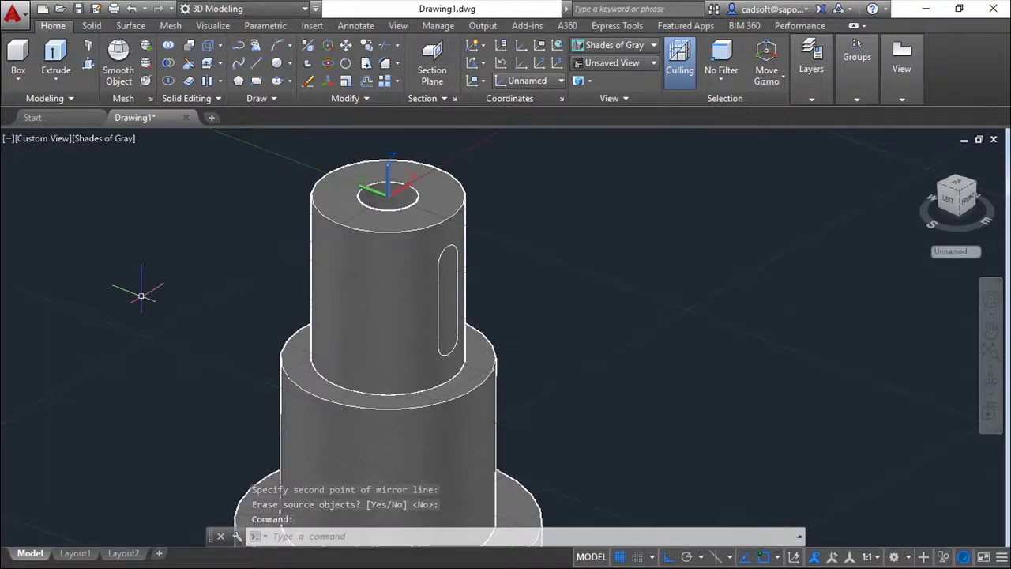
Step: Start Presspull from the Solid tools on the slot area, then cancel it
click(93, 26)
click(198, 63)
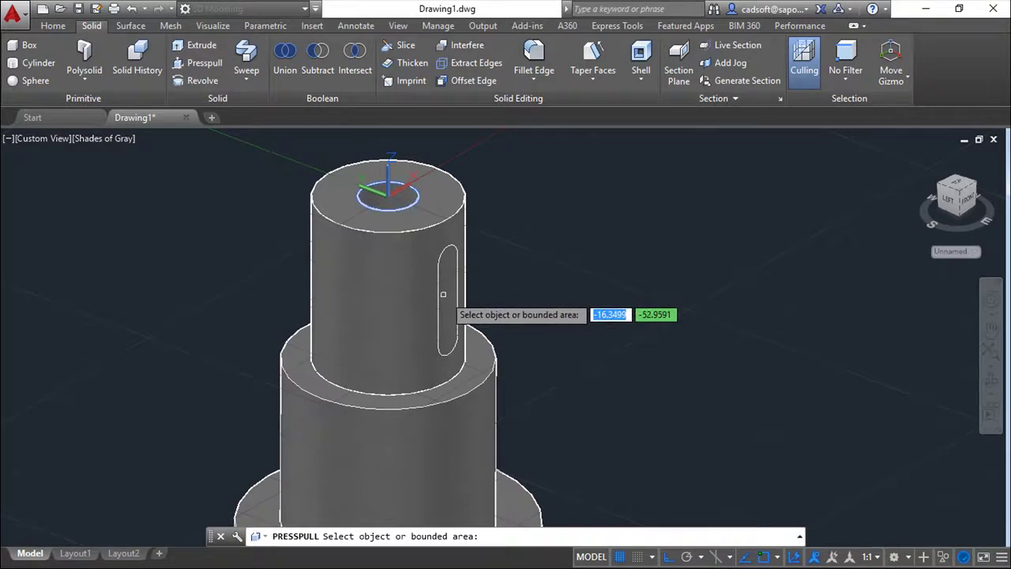
scroll(544, 257, up, 3)
scroll(545, 257, down, 2)
shift+middle_drag(544, 257, 516, 262)
key(Escape)
key(Escape)
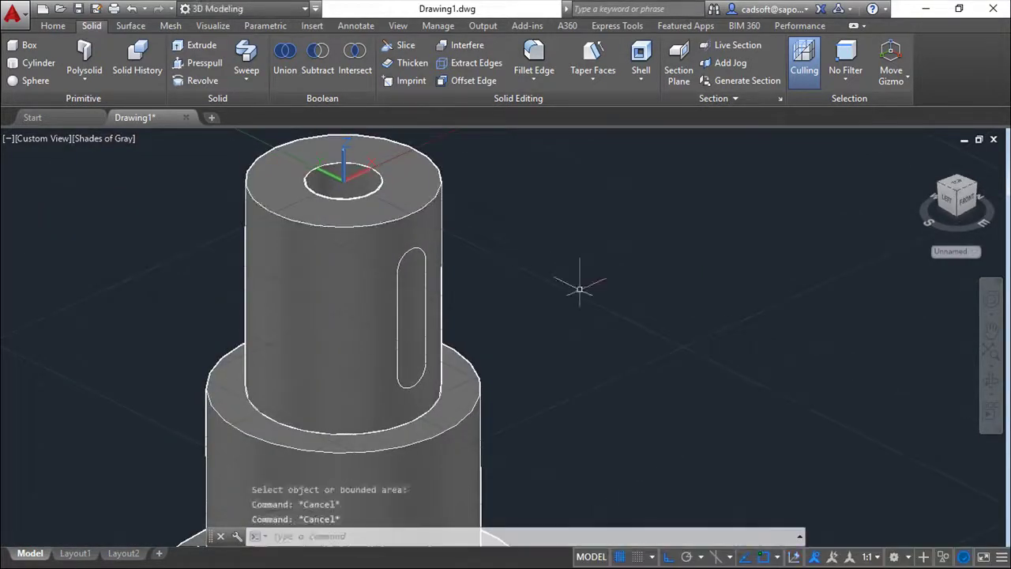
Step: Convert one slot edge to a polyline with PEDIT and attempt to join another edge
text(pedit)
key(Return)
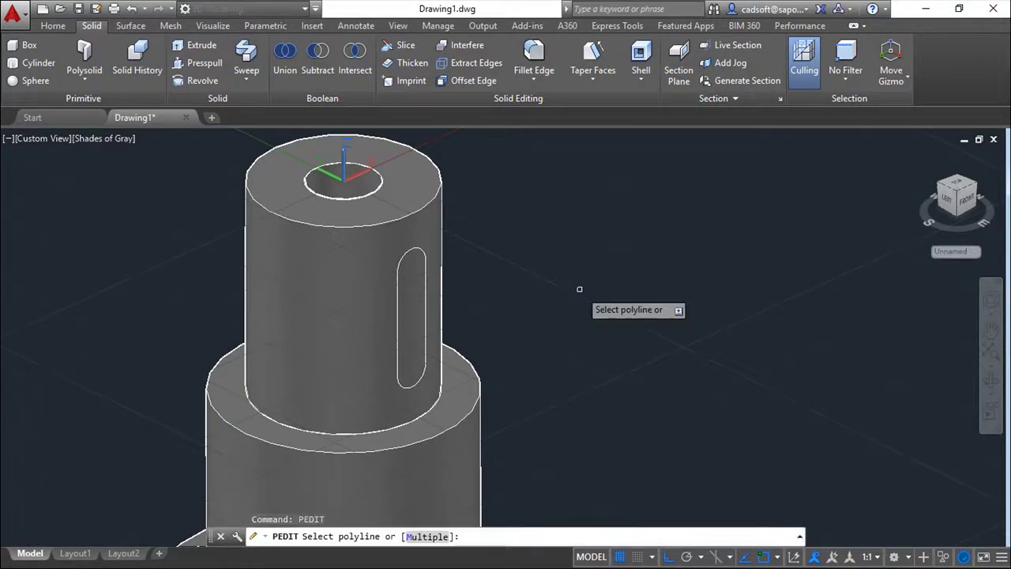
click(424, 316)
key(Return)
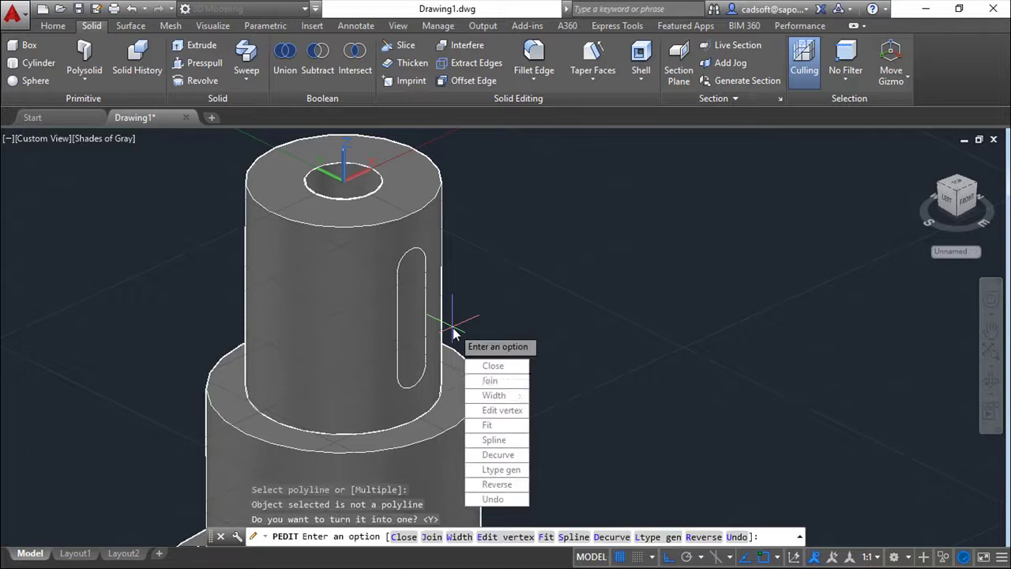
click(490, 381)
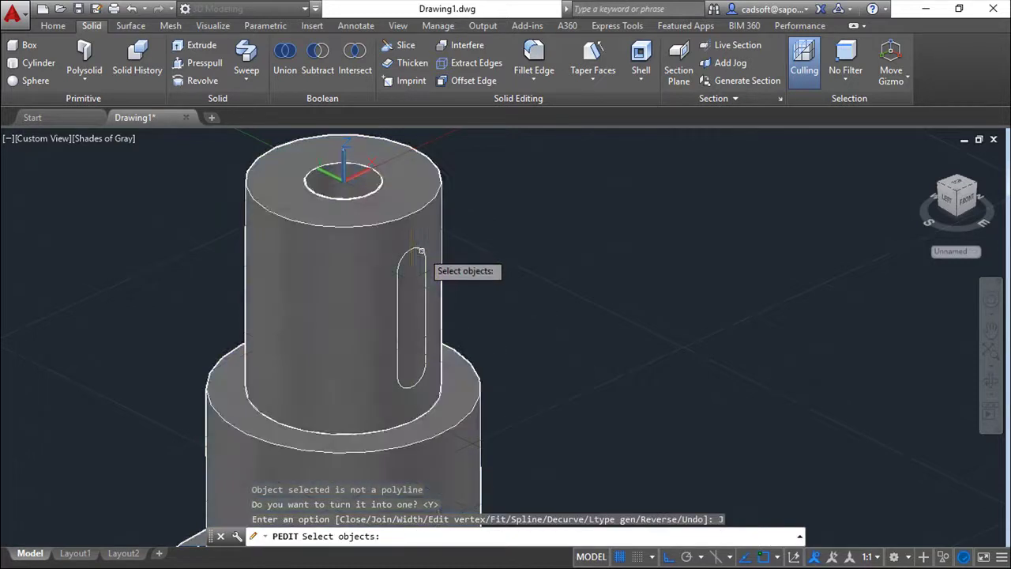
click(421, 252)
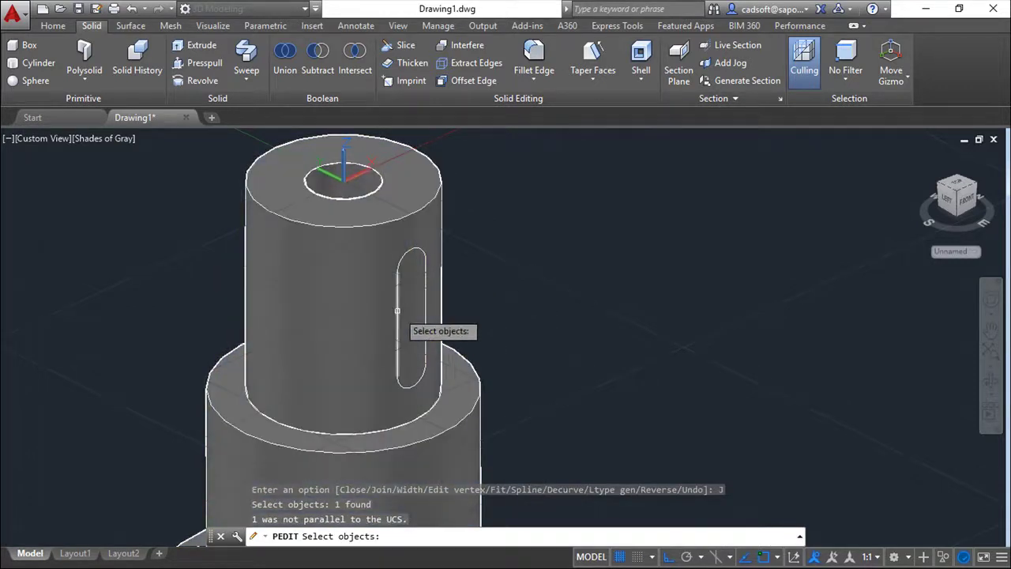
right_click(609, 323)
key(Escape)
key(Escape)
scroll(542, 273, down, 3)
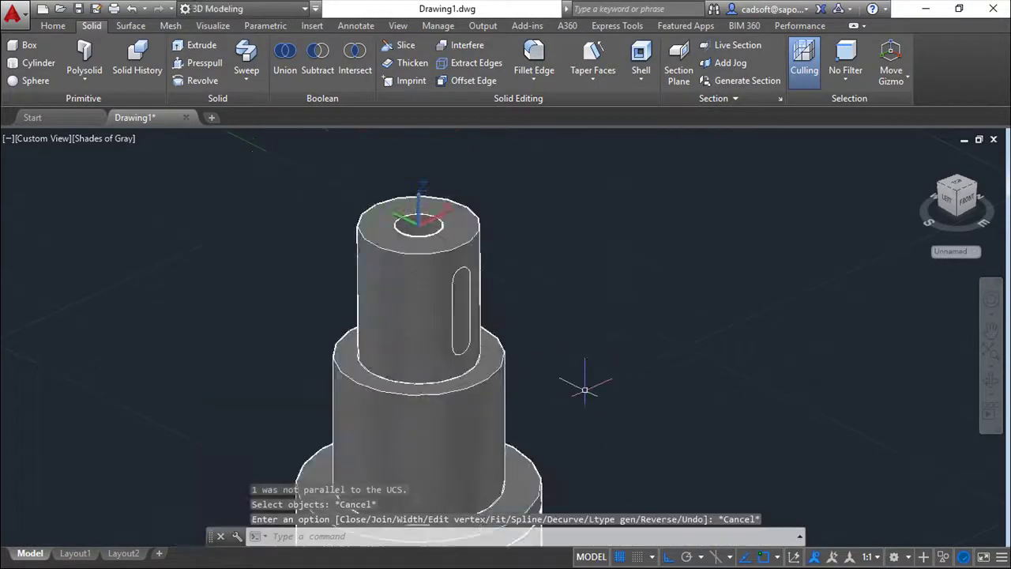
Step: Define a three-point UCS on the notched base face, with its origin at the face's bottom corner
scroll(566, 318, up, 3)
middle_drag(566, 319, 517, 185)
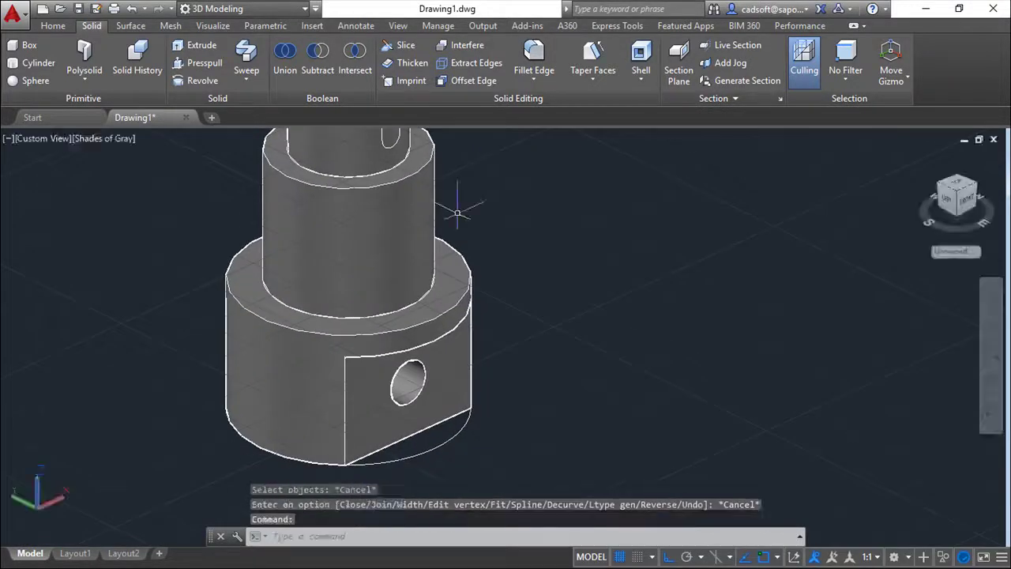
text(UCS)
key(Return)
click(408, 434)
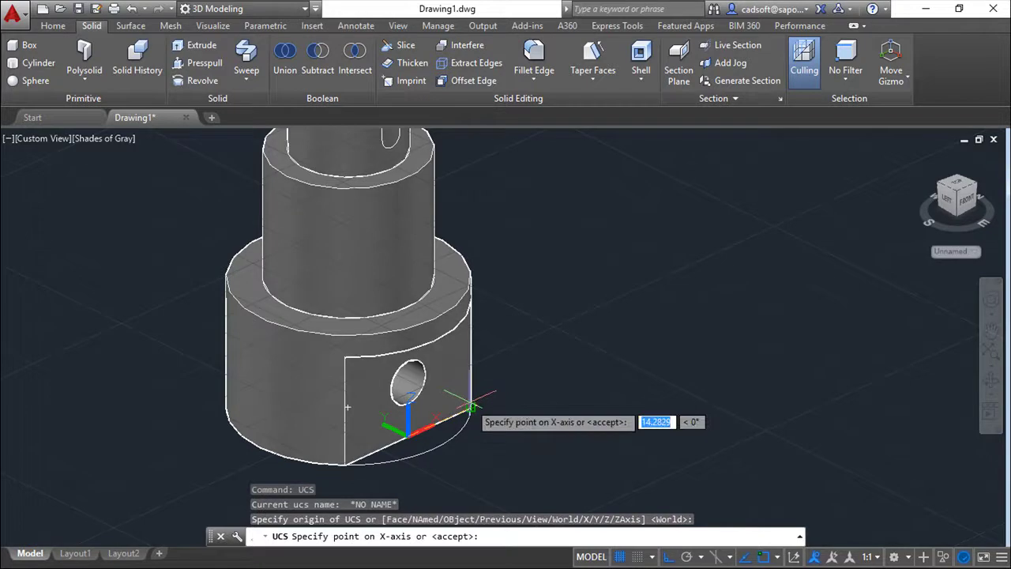
click(471, 406)
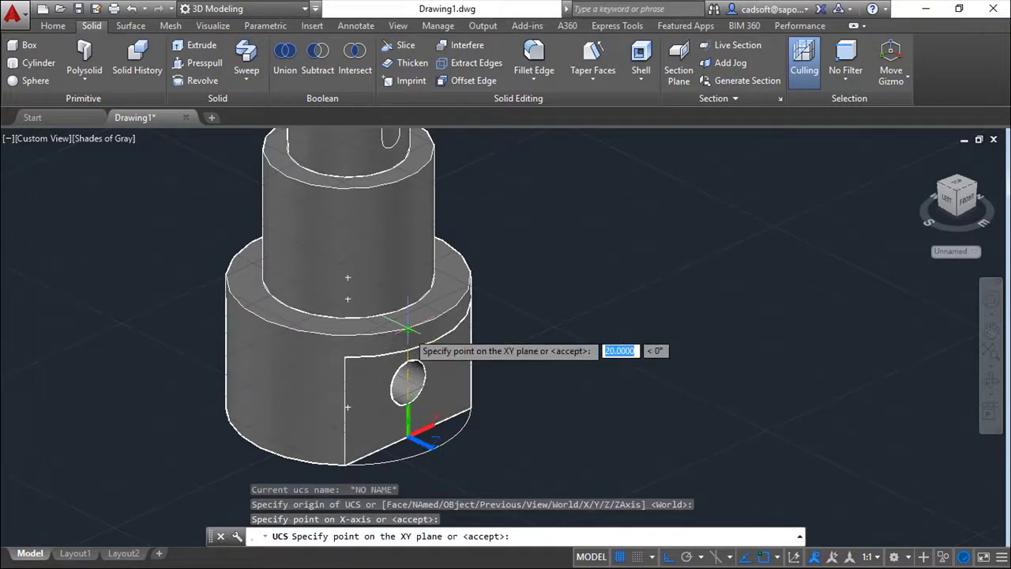
click(407, 331)
middle_drag(606, 288, 654, 406)
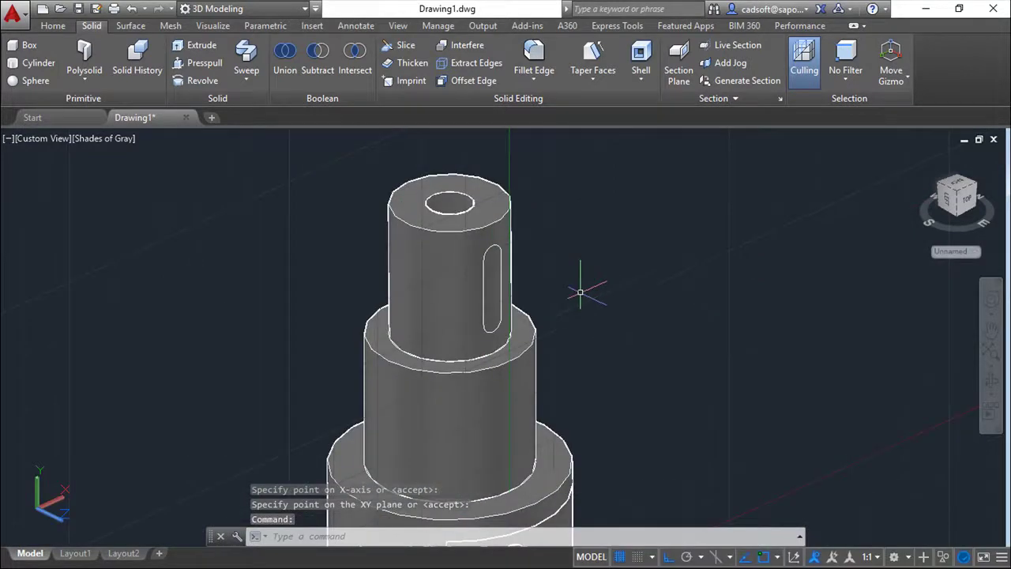
click(203, 63)
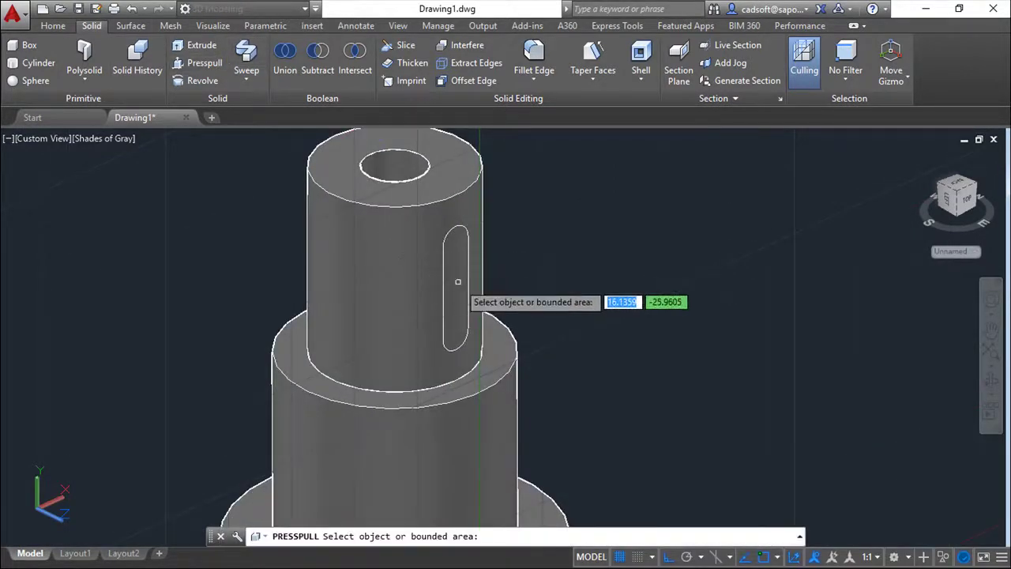
Step: Use PEDIT Join to merge the four slot edges on the upper cylinder into one polyline
key(Escape)
text(pe)
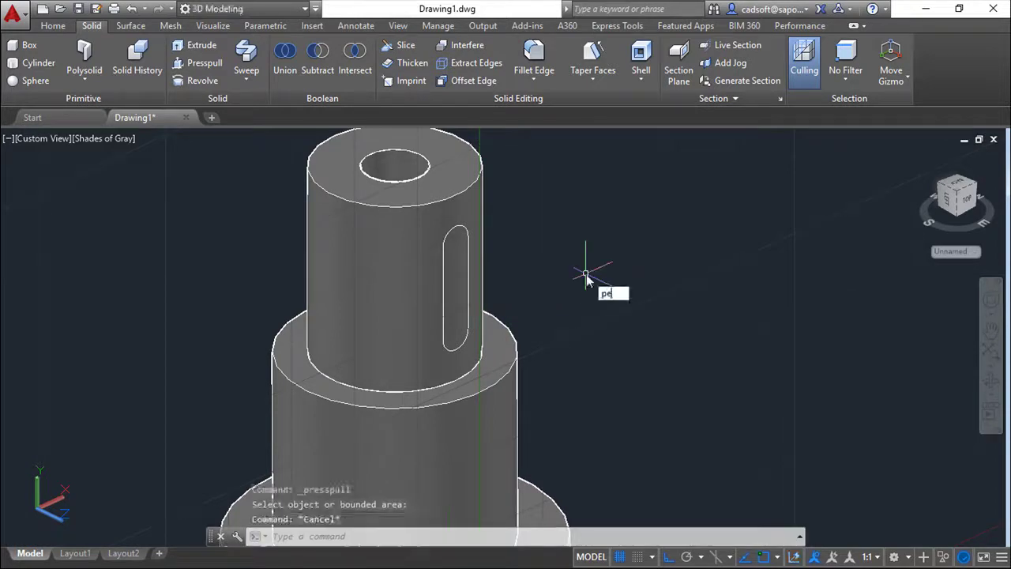
key(Return)
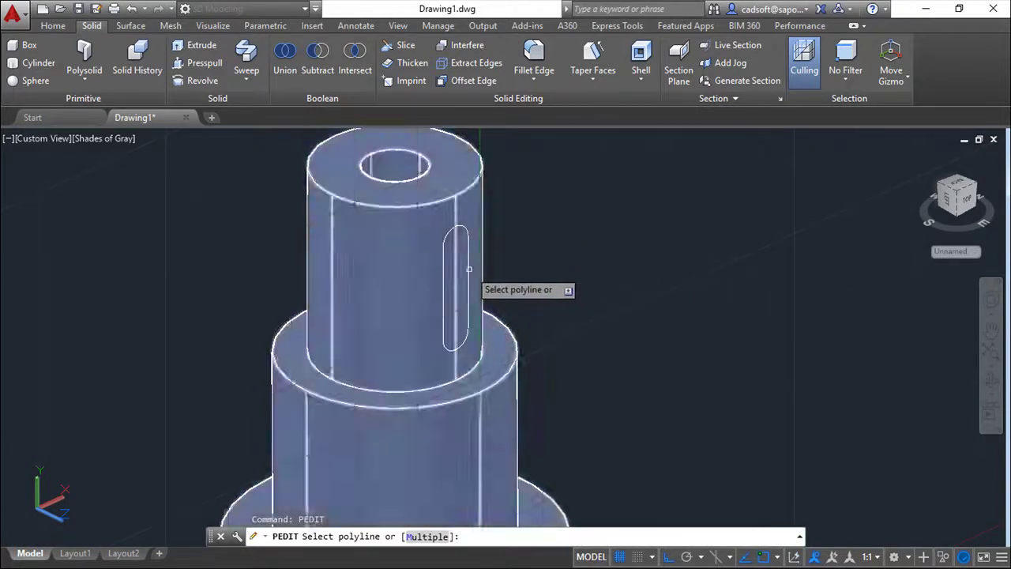
click(469, 272)
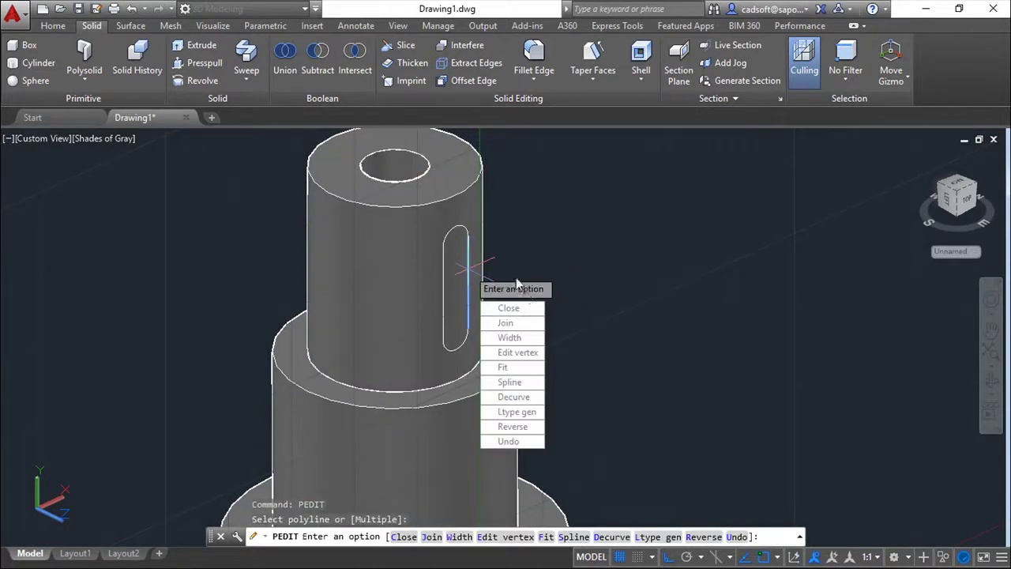
click(505, 322)
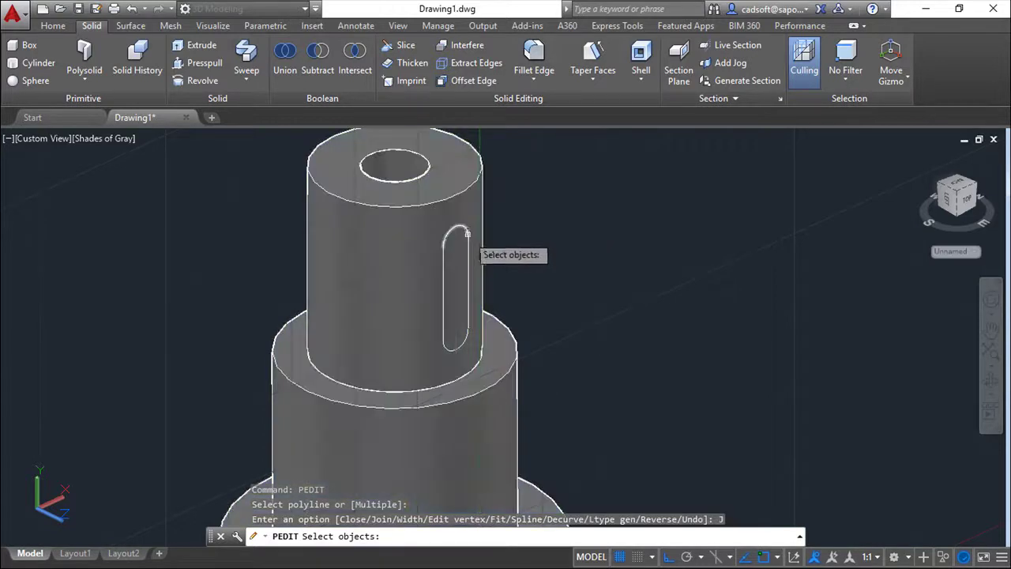
click(466, 230)
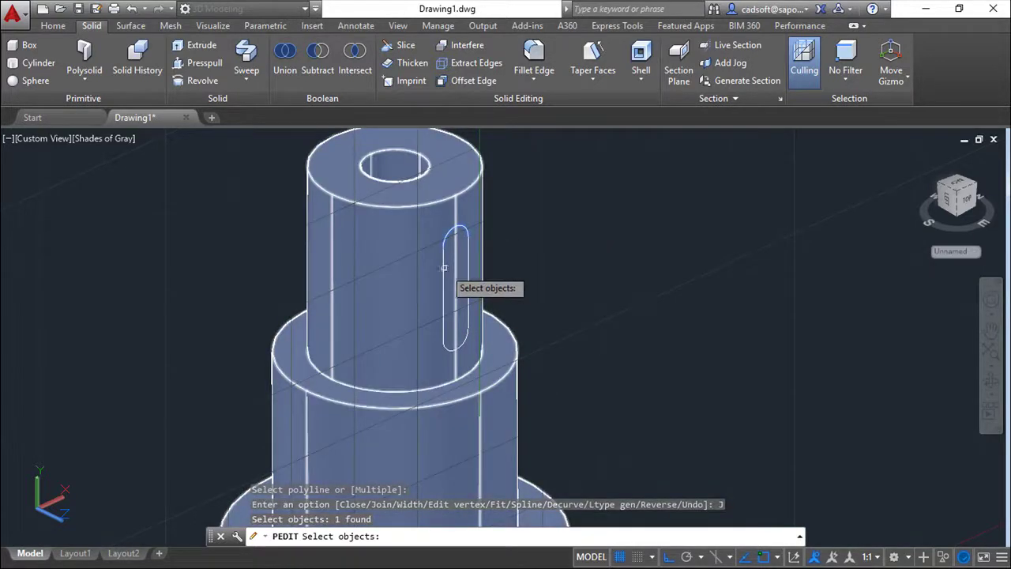
click(454, 332)
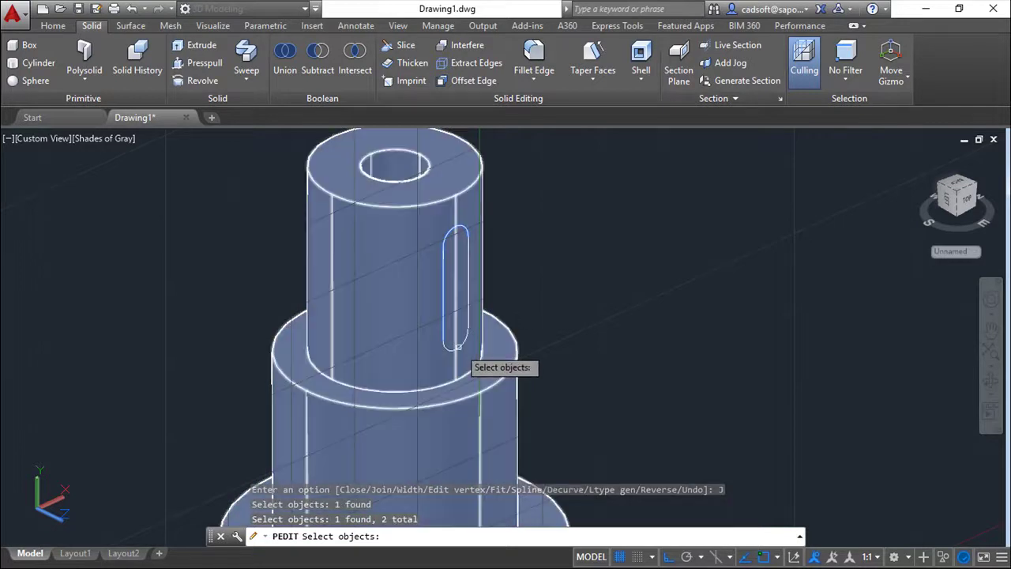
click(462, 342)
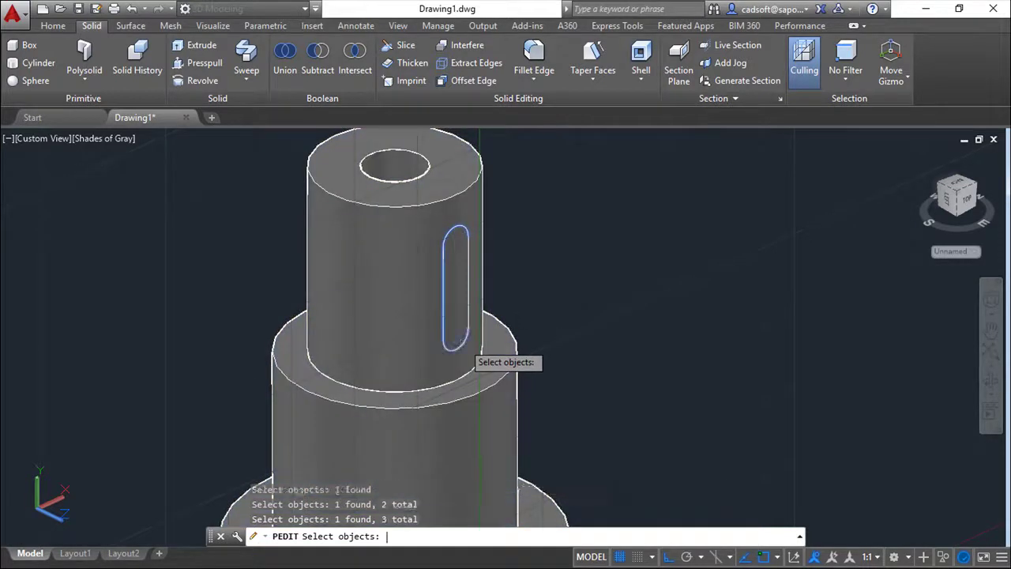
key(Return)
key(Escape)
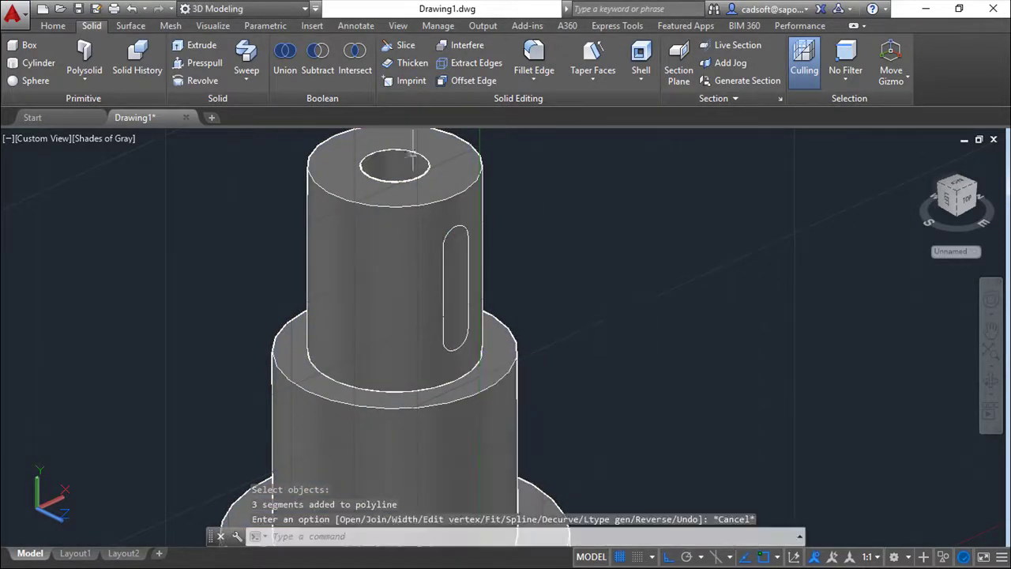
Step: Extrude the joined slot outline by 2 units into a solid
click(194, 46)
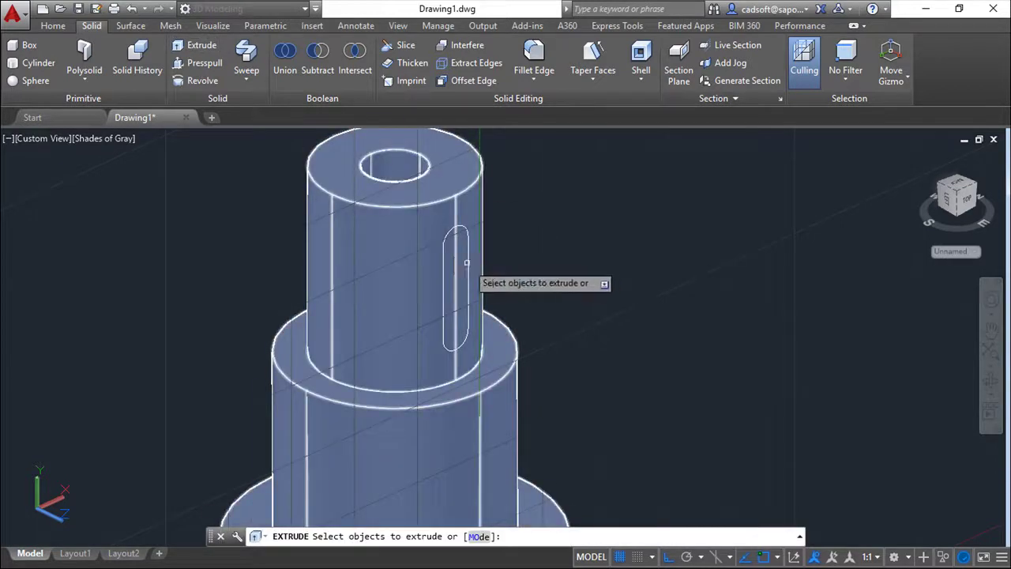
click(465, 262)
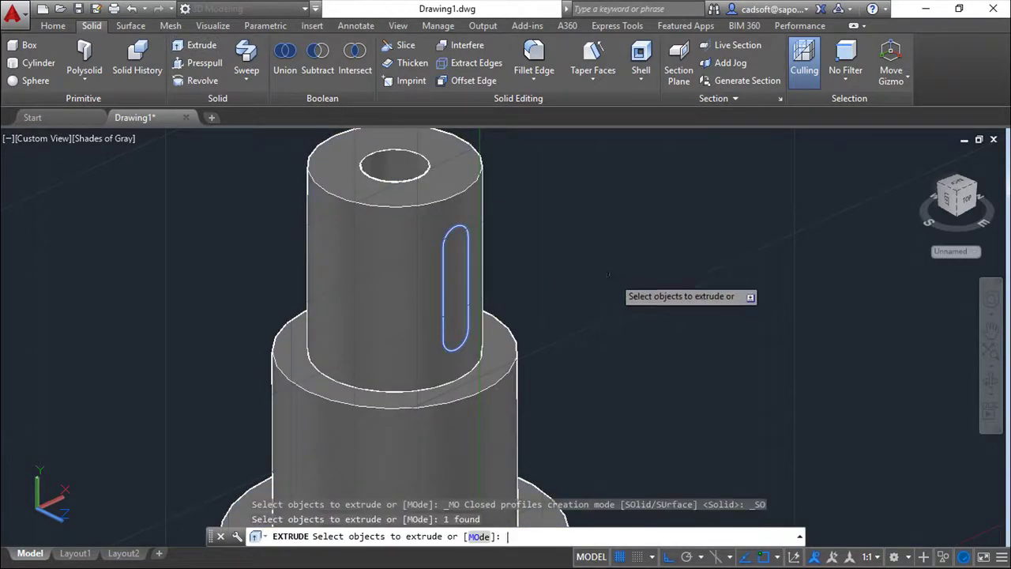
key(Return)
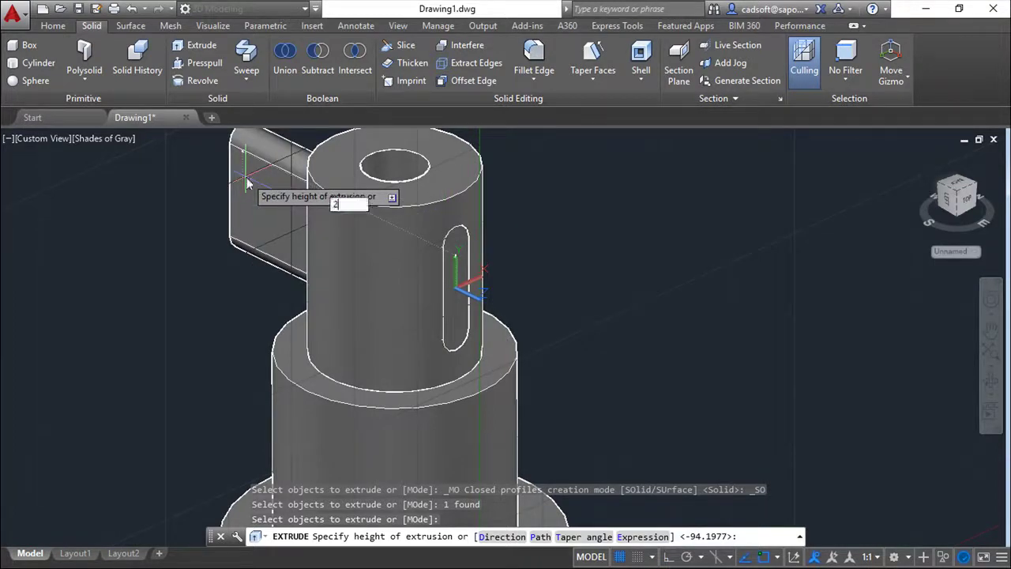
key(Return)
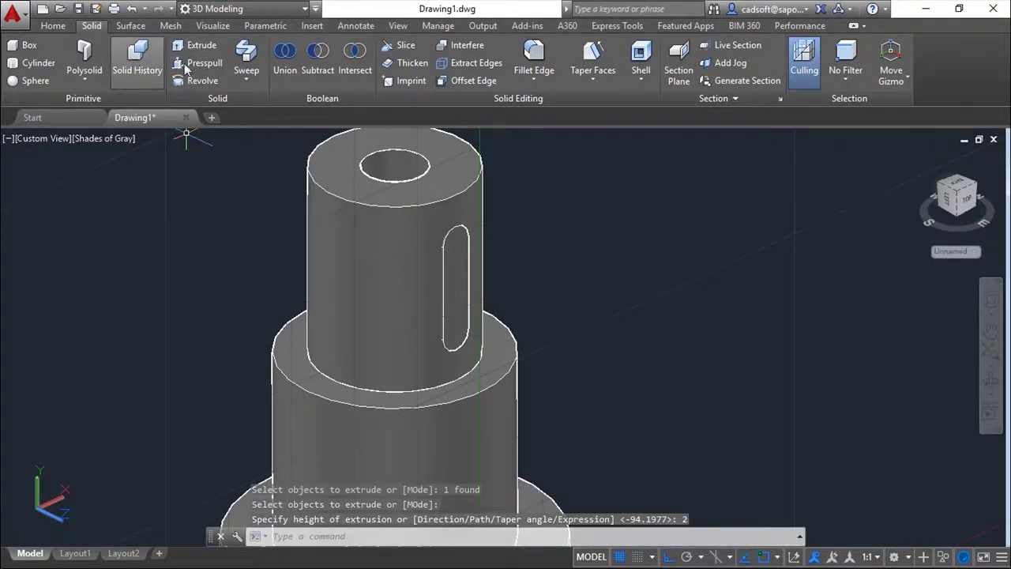
Step: Subtract the slot solid from the shaft and orbit to view the cut
click(406, 300)
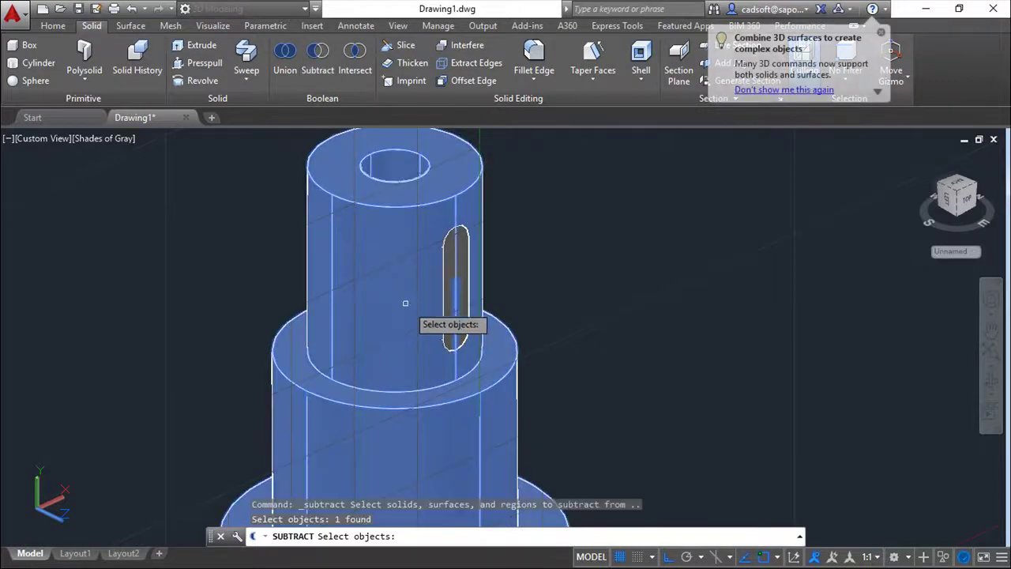
key(Return)
click(461, 278)
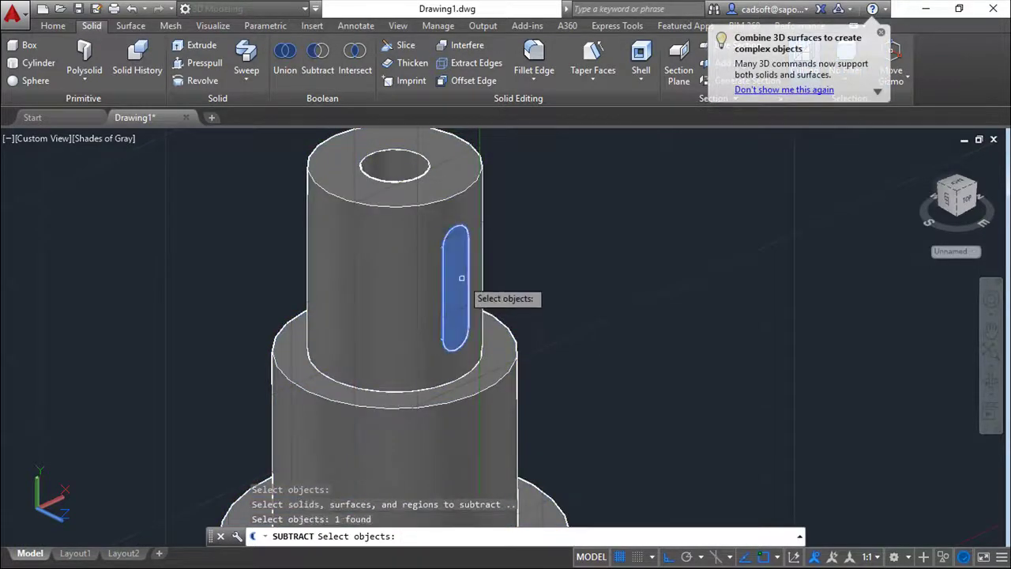
key(Return)
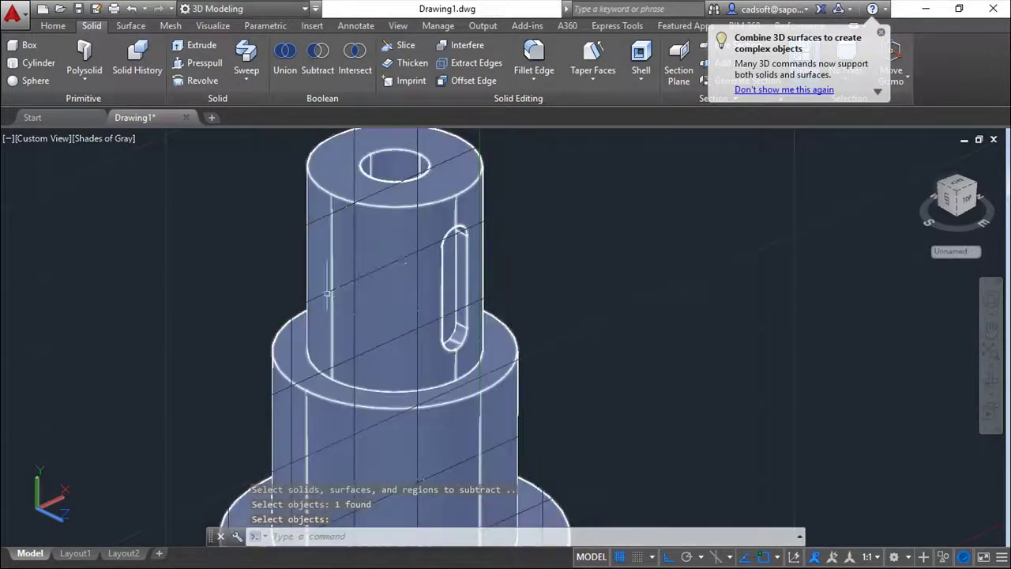
mouse_move(219, 255)
shift+middle_down()
mouse_move(379, 284)
mouse_move(368, 261)
shift+middle_up()
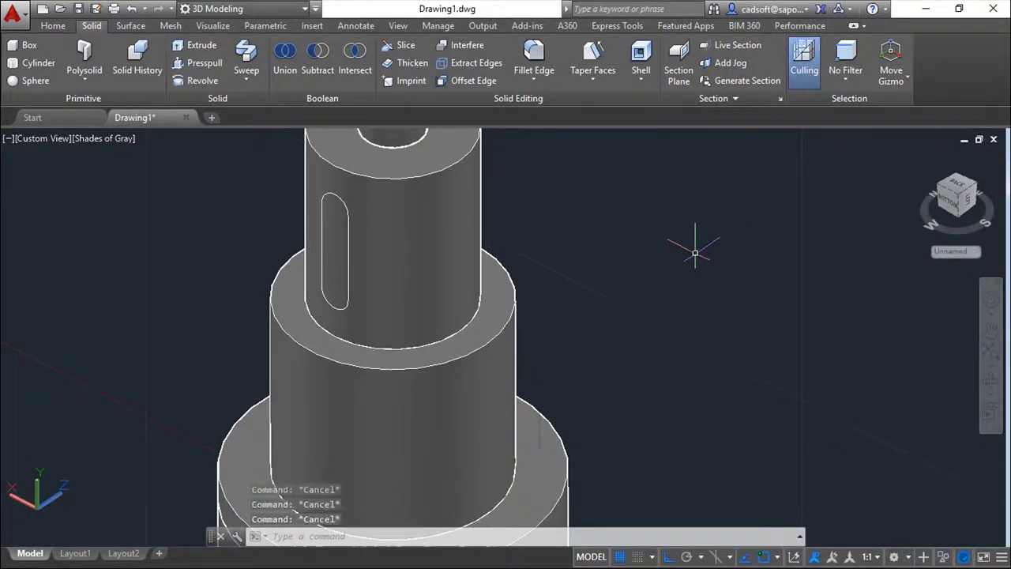
text(pedi)
key(Return)
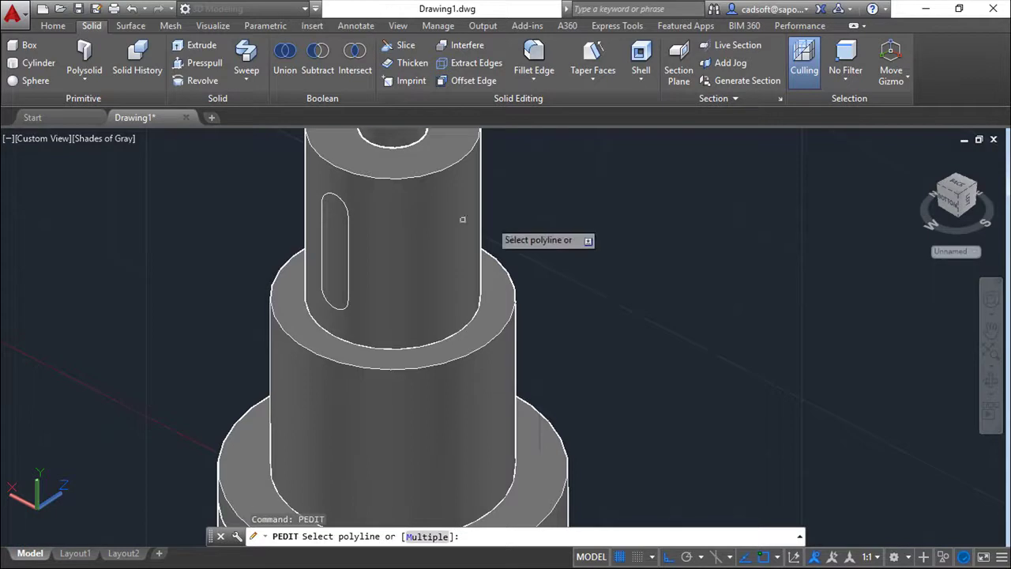
click(348, 284)
key(Return)
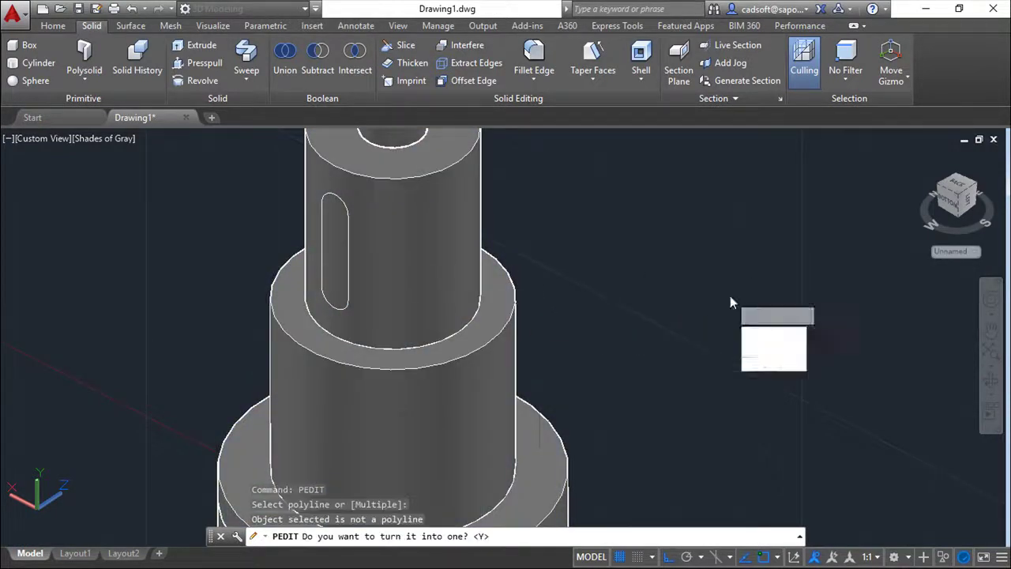
text(j)
key(Return)
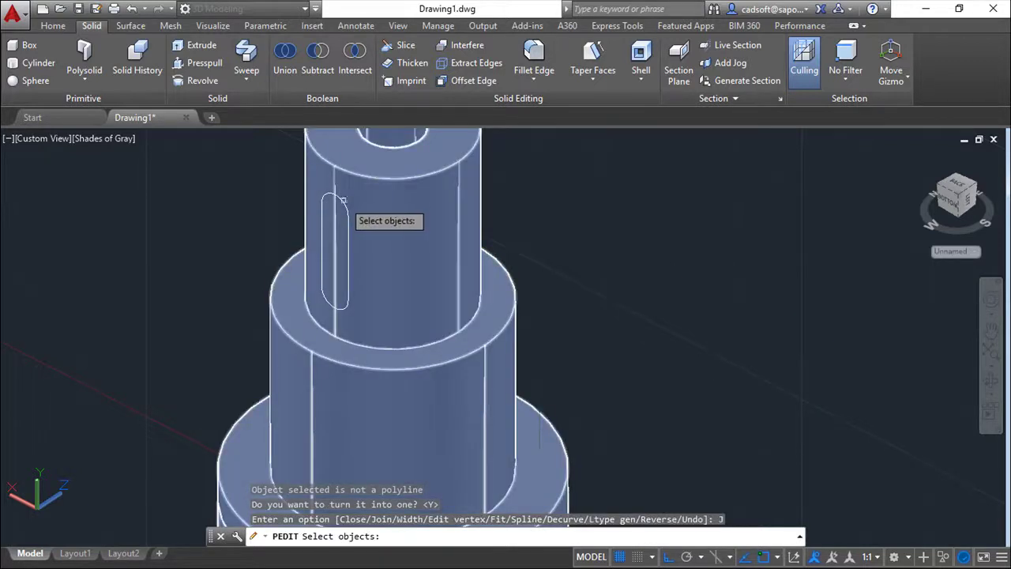
click(318, 243)
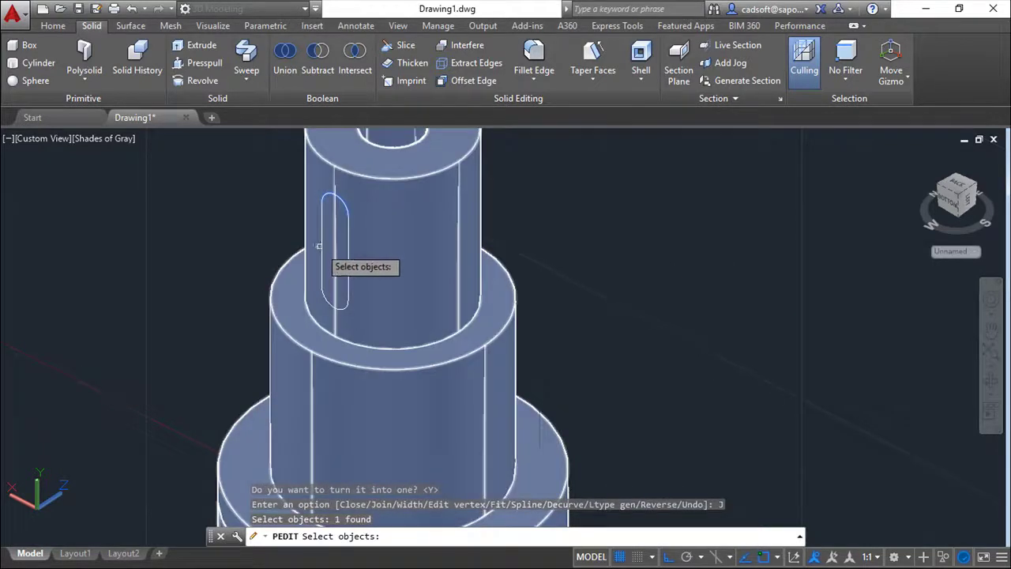
click(323, 247)
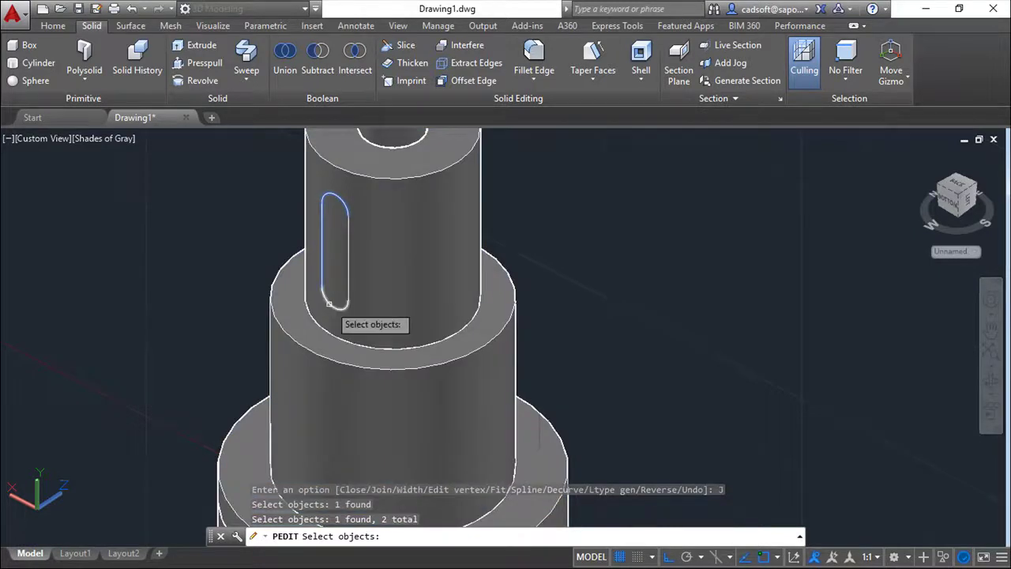
click(328, 303)
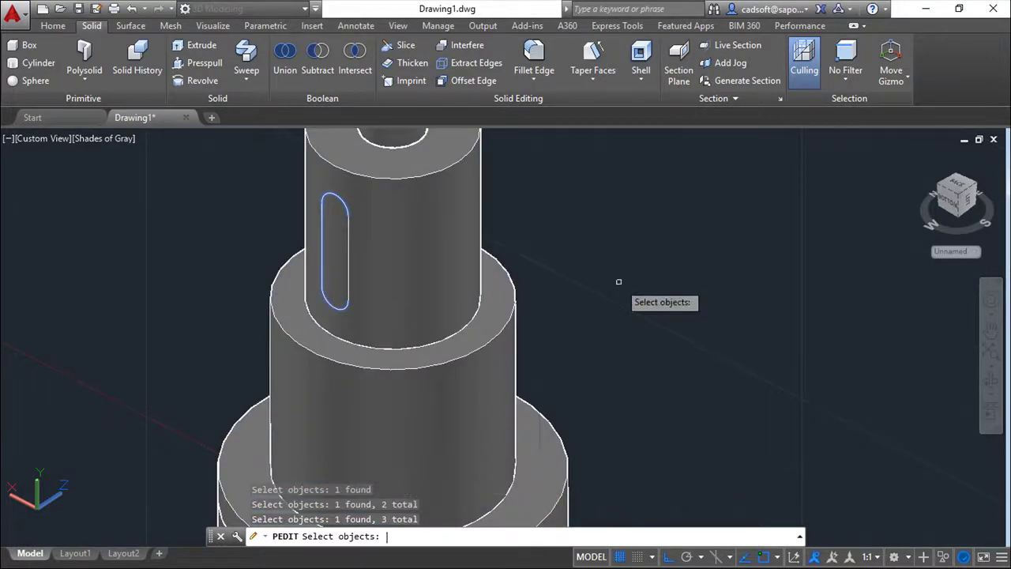
key(Return)
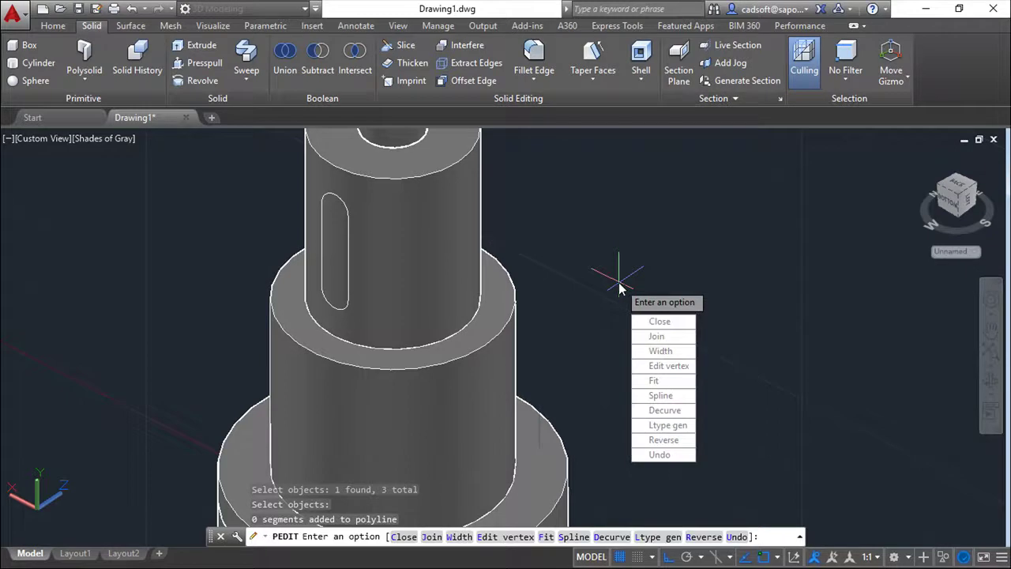
key(Escape)
key(Escape)
key(Escape)
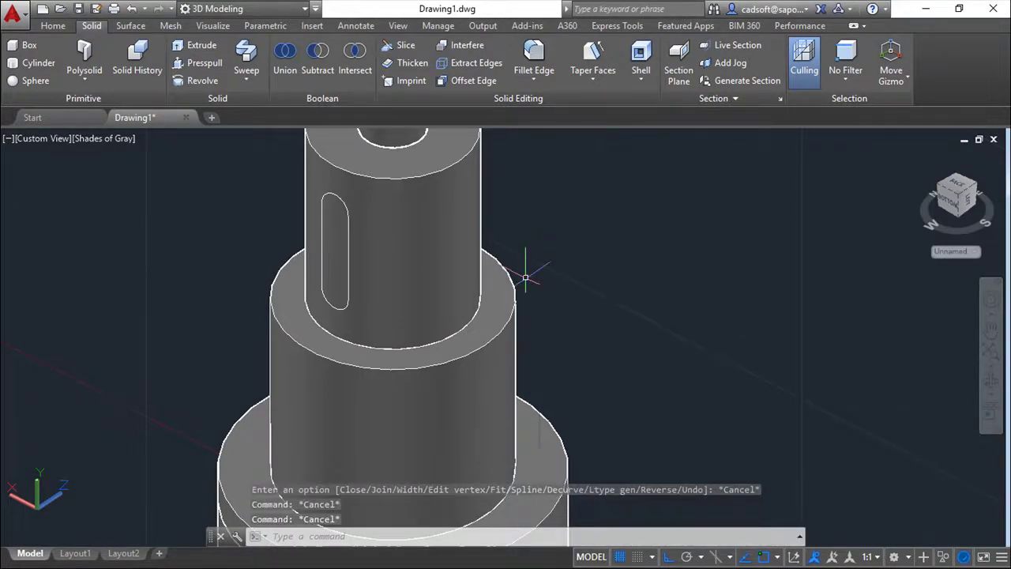
mouse_move(564, 284)
shift+middle_down()
mouse_move(371, 266)
mouse_move(309, 343)
mouse_move(308, 418)
mouse_move(340, 407)
mouse_move(379, 350)
mouse_move(569, 289)
shift+middle_up()
key(Escape)
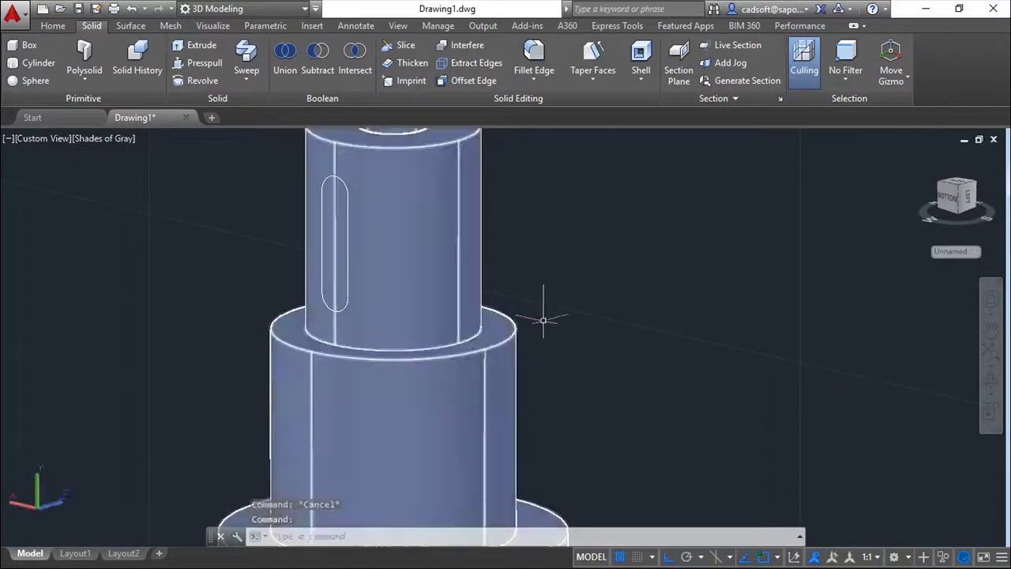
Step: Undo four actions, back through the view changes, polyline edit and slot subtraction
scroll(542, 320, down, 4)
scroll(541, 319, down, 2)
scroll(540, 320, up, 2)
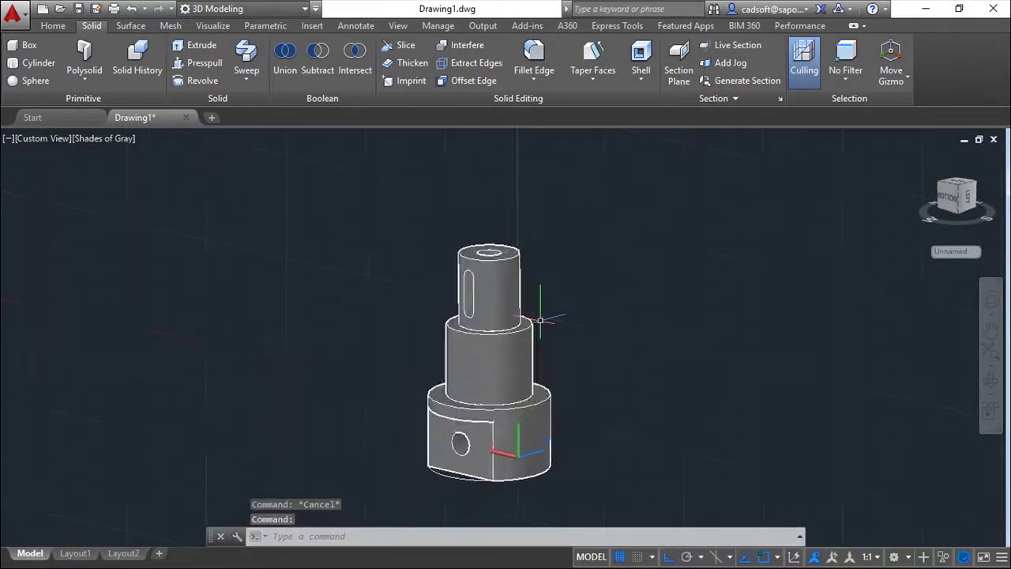
mouse_move(605, 349)
shift+middle_down()
mouse_move(434, 355)
mouse_move(612, 361)
mouse_move(596, 361)
mouse_move(600, 372)
mouse_move(463, 361)
mouse_move(454, 373)
mouse_move(447, 357)
shift+middle_up()
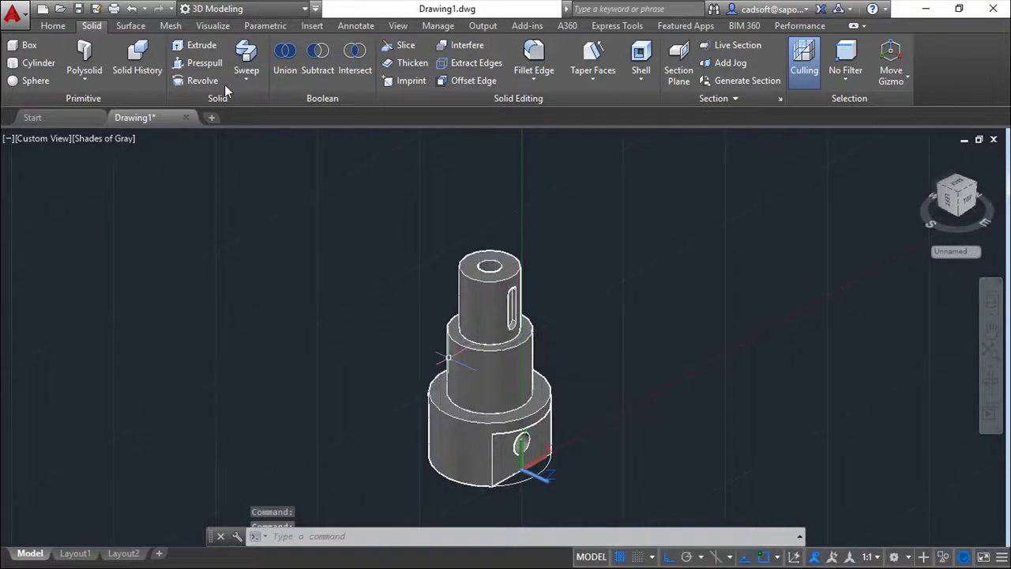
click(131, 9)
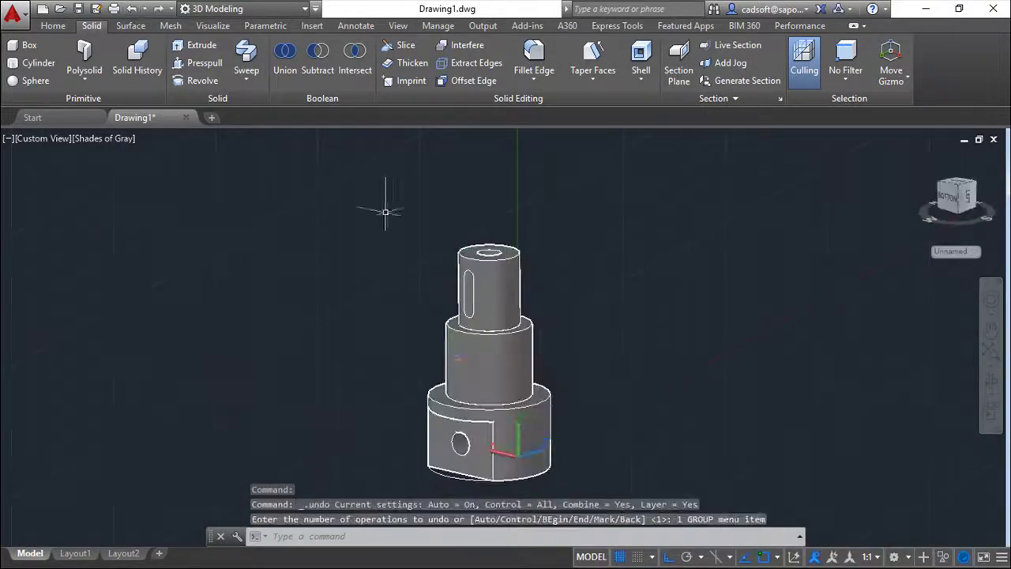
click(133, 10)
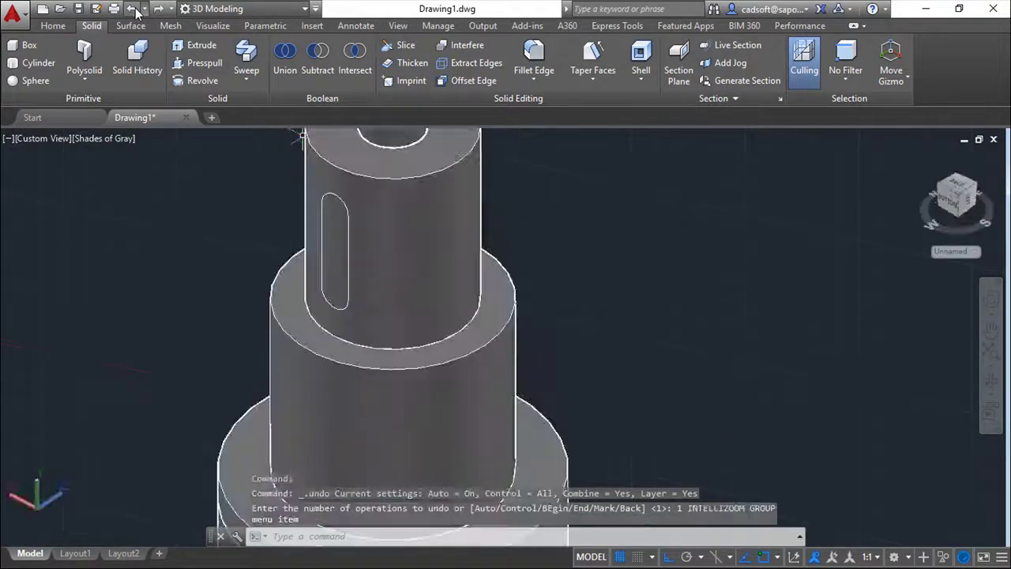
click(133, 9)
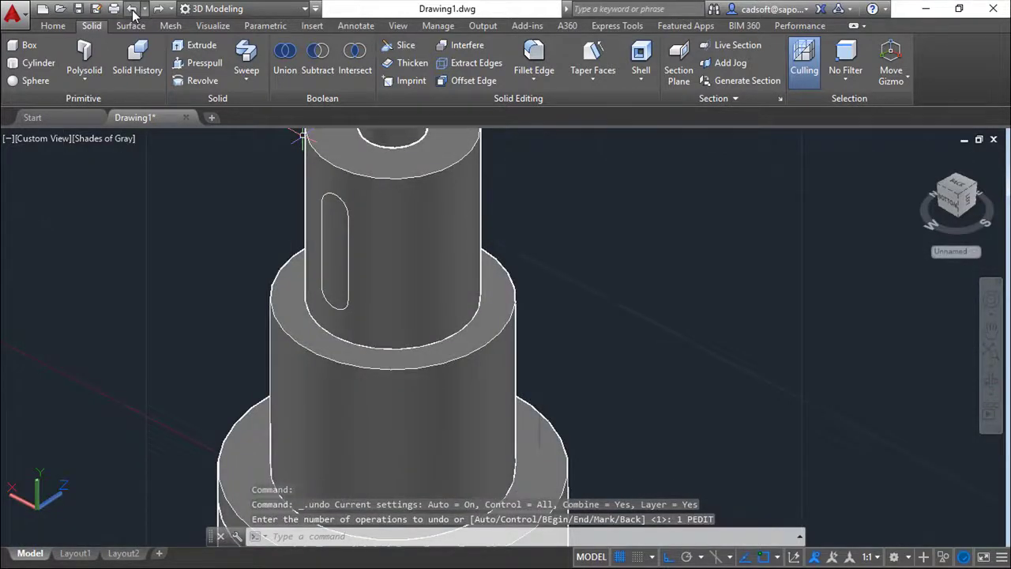
click(133, 9)
text(ucs)
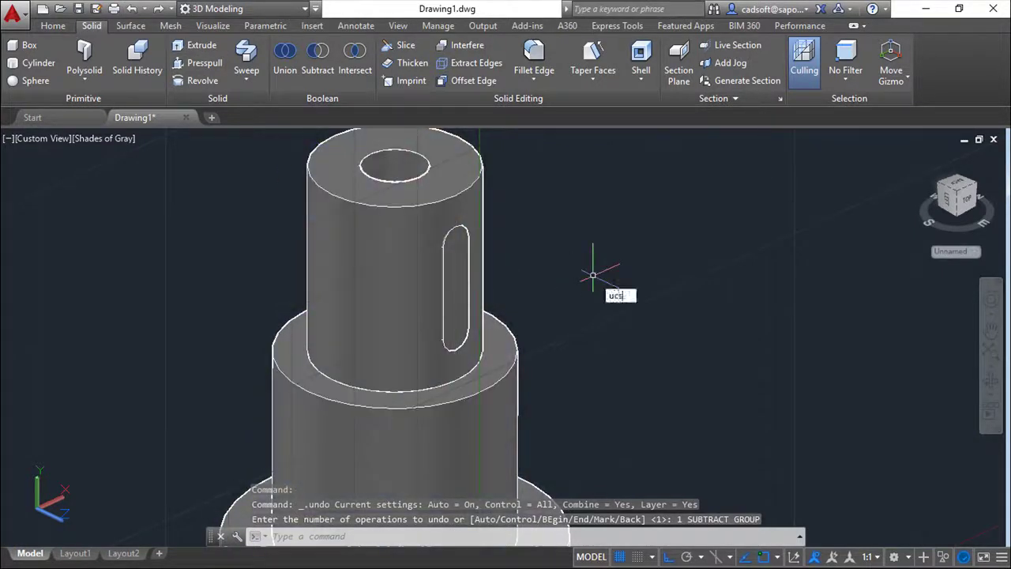
Step: Move the UCS origin to the top bore's centre and set its X-axis direction
key(Return)
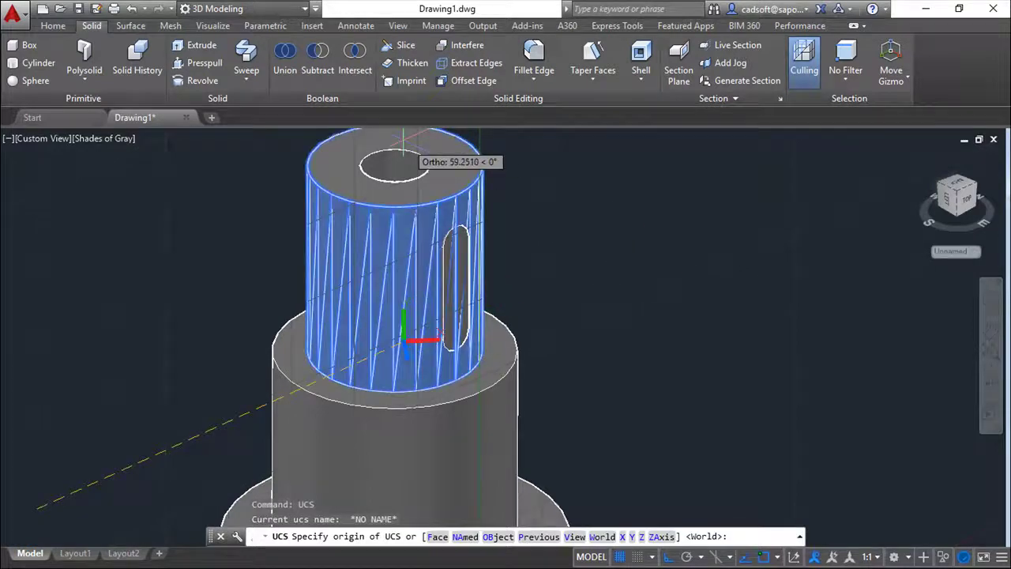
click(394, 164)
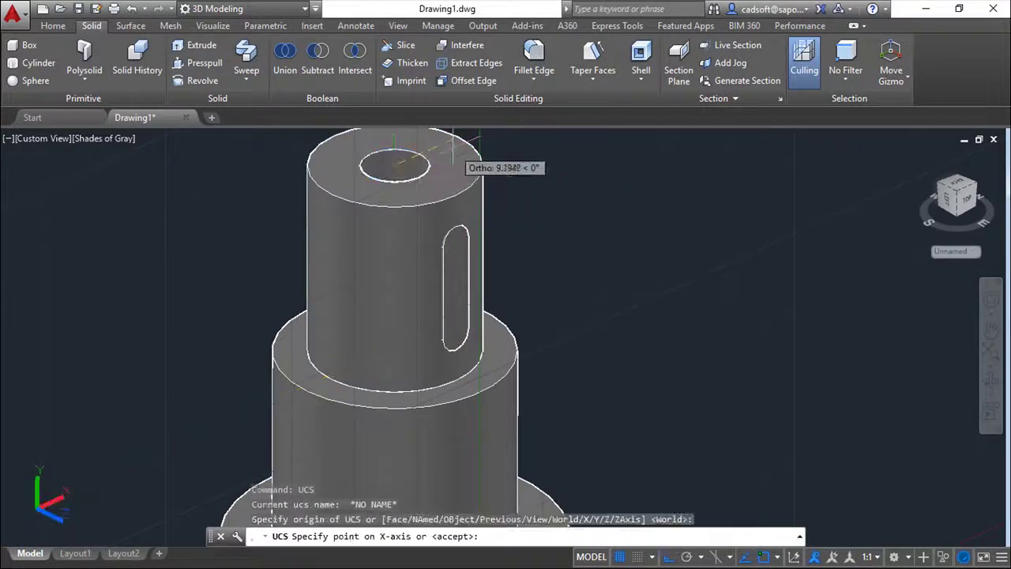
middle_drag(519, 156, 512, 319)
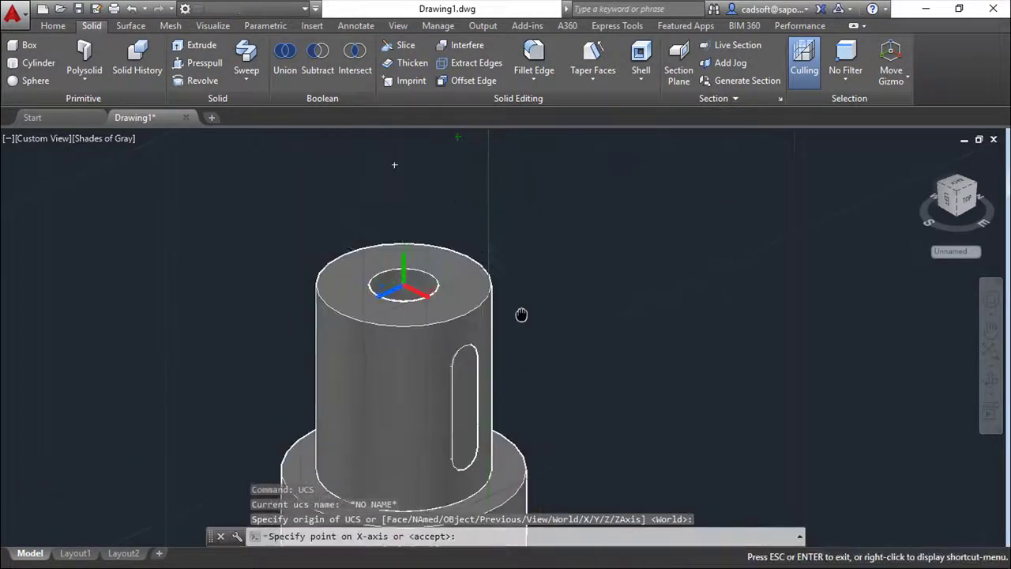
click(524, 278)
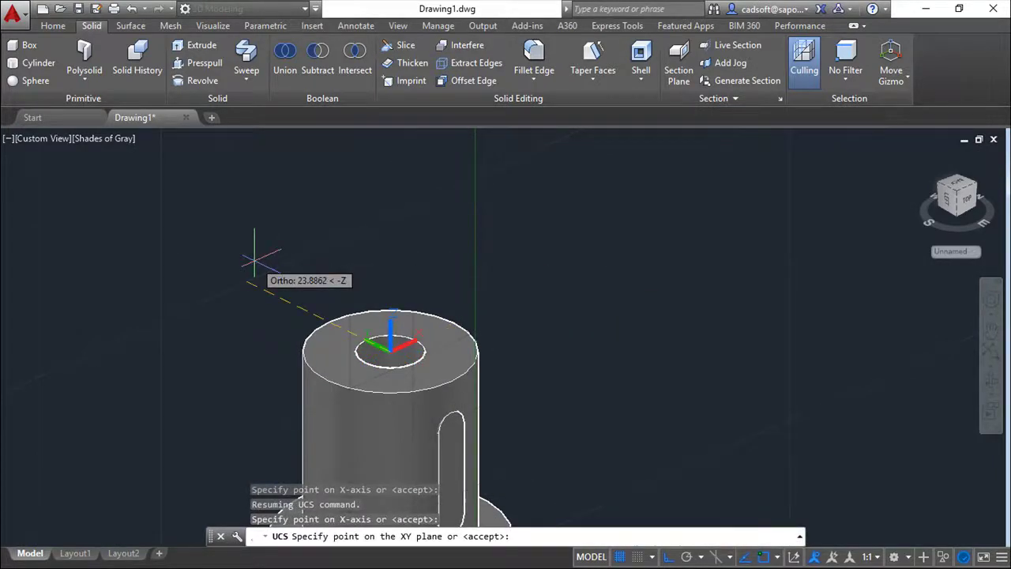
key(Return)
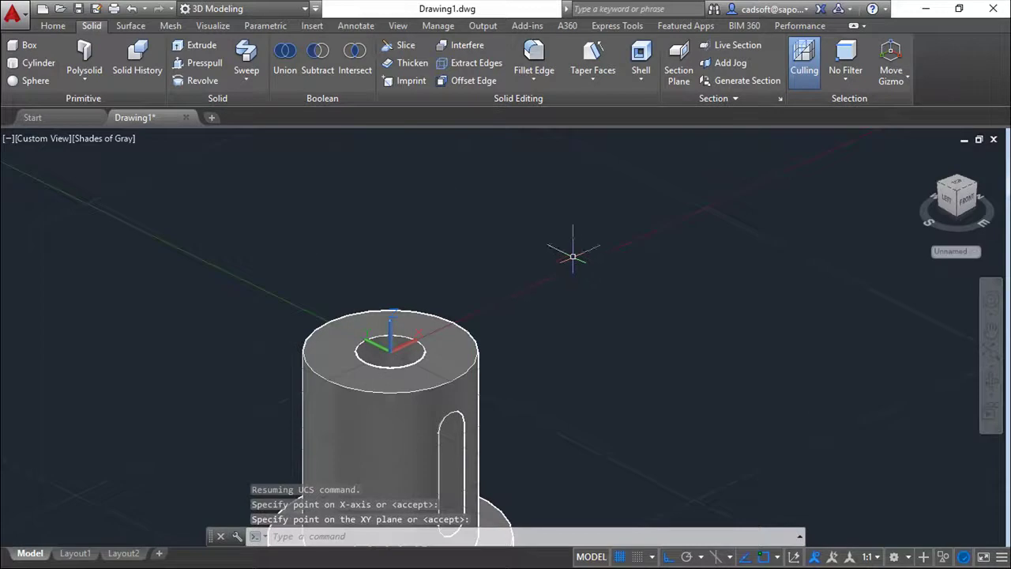
Step: Mirror the slot solid across the bore centre line, keeping the original
text(mirror)
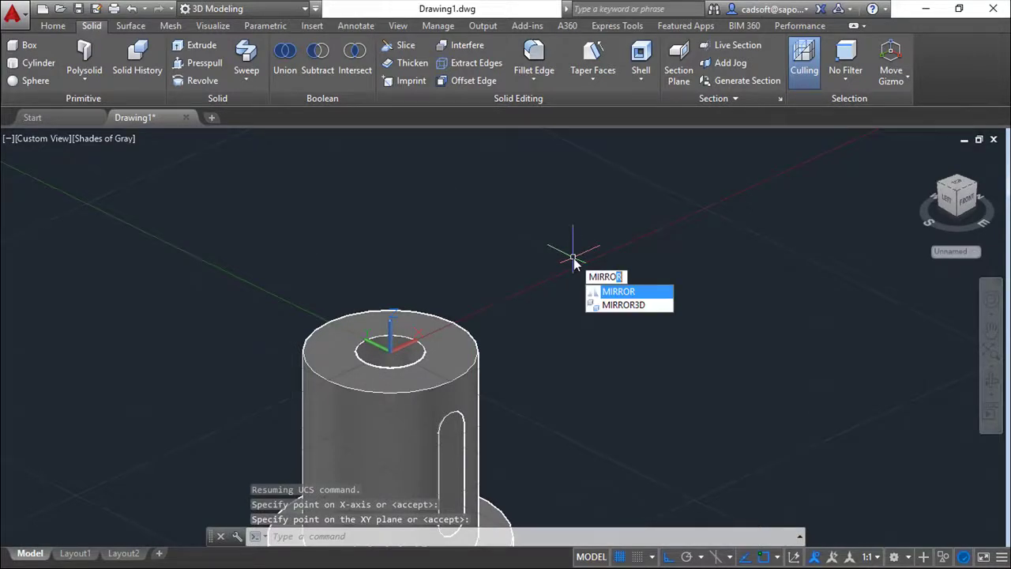
key(Return)
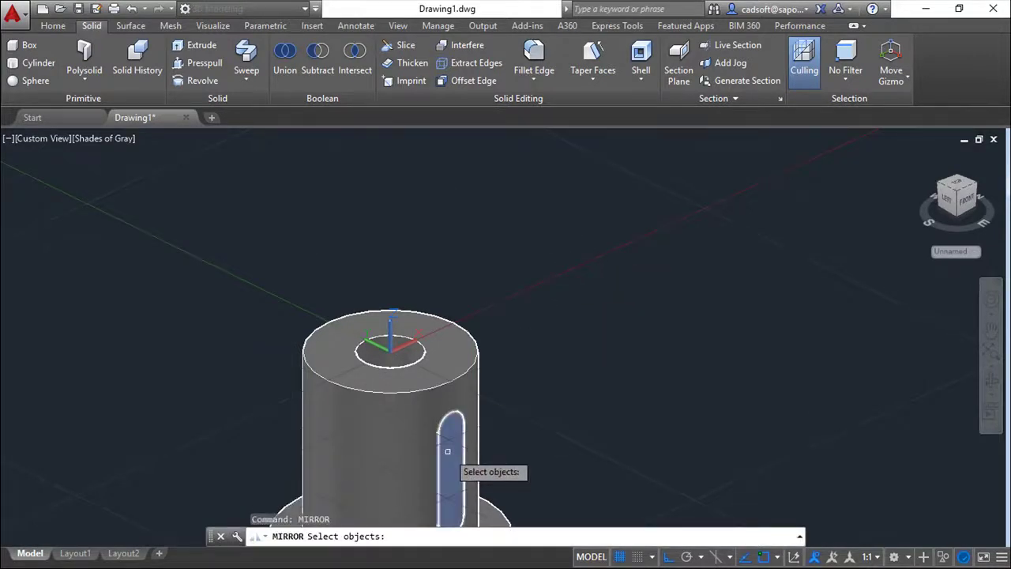
click(447, 451)
key(Return)
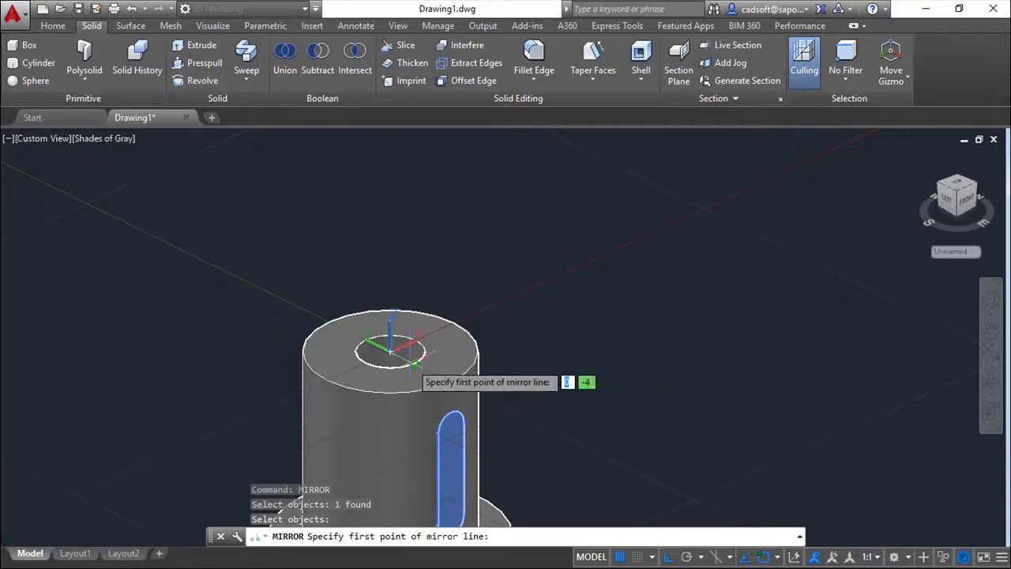
click(452, 323)
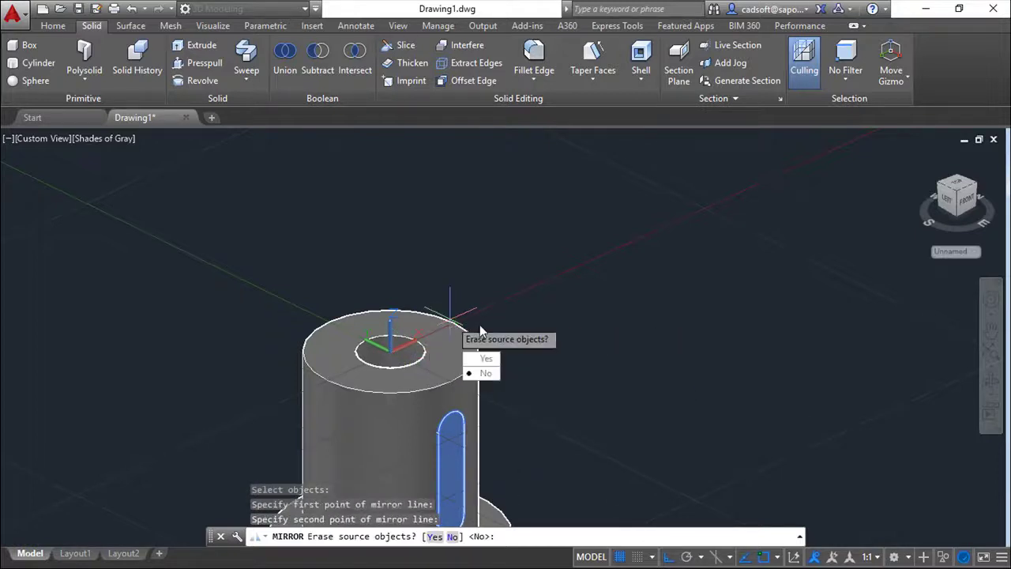
key(Return)
mouse_move(591, 371)
shift+middle_down()
mouse_move(679, 402)
mouse_move(797, 382)
mouse_move(789, 405)
mouse_move(649, 304)
shift+middle_up()
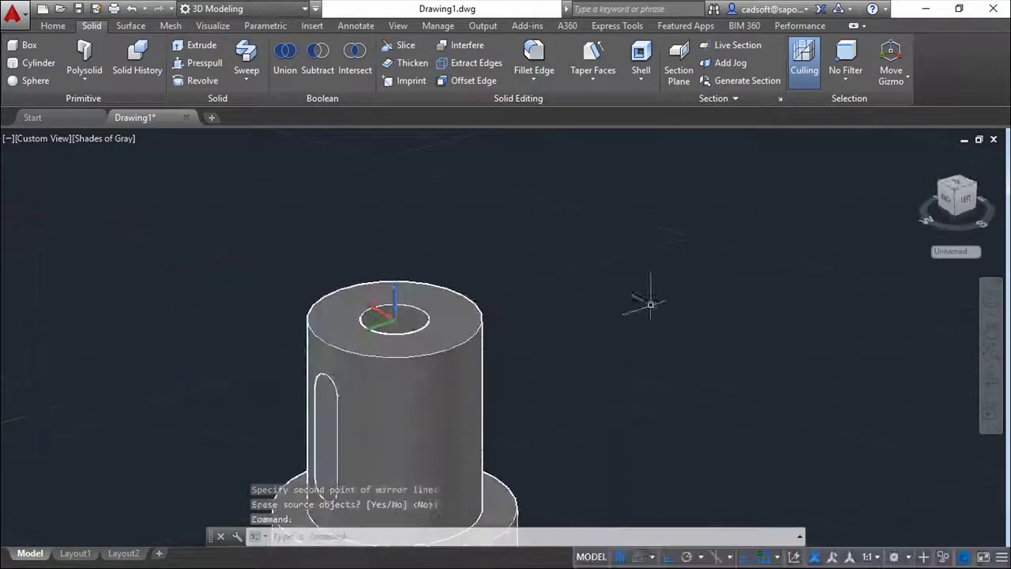
Step: Subtract the first slot solid from the upper cylinder
click(317, 52)
click(394, 384)
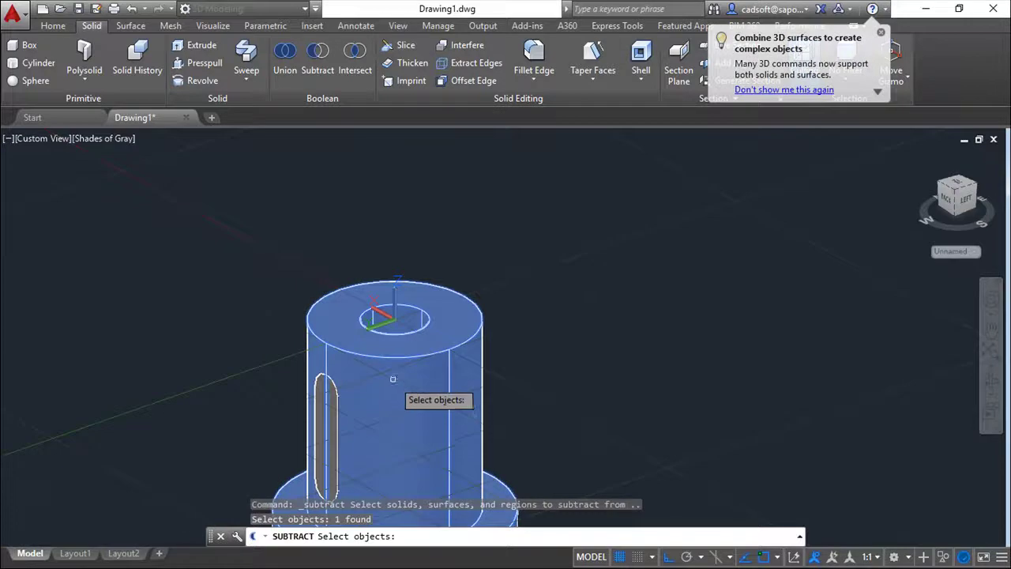
key(Return)
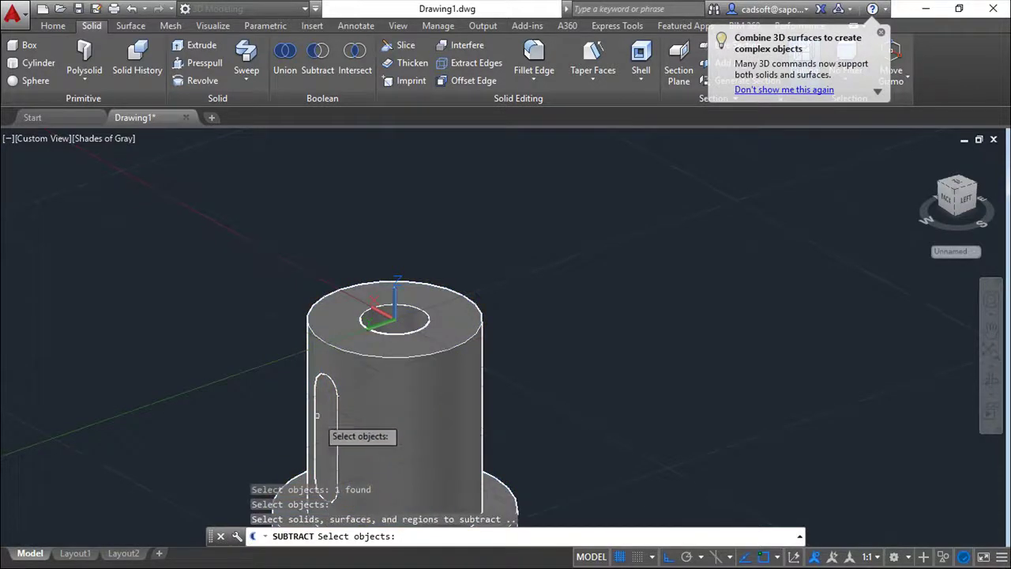
click(324, 415)
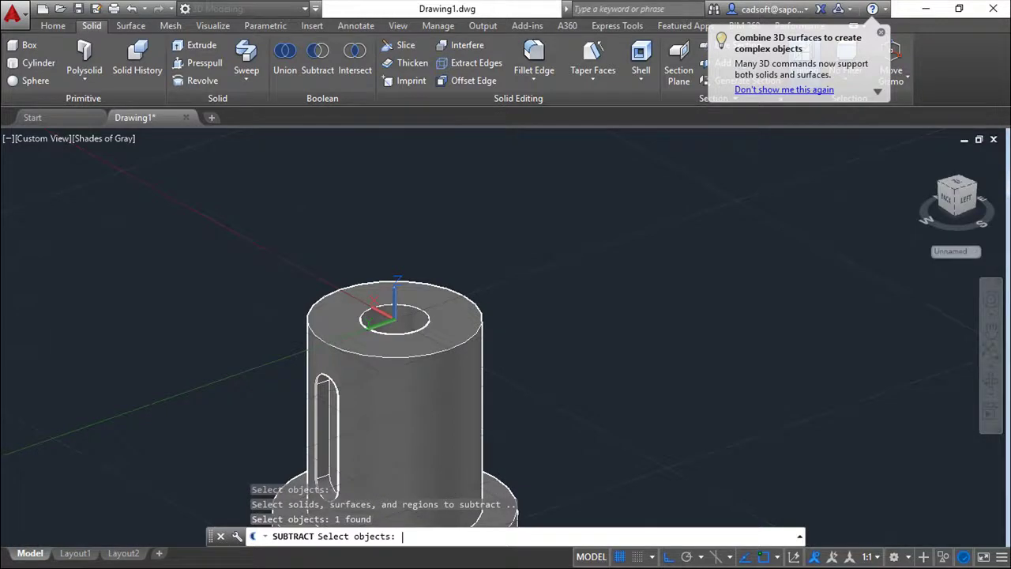
key(Return)
shift+middle_drag(210, 350, 254, 403)
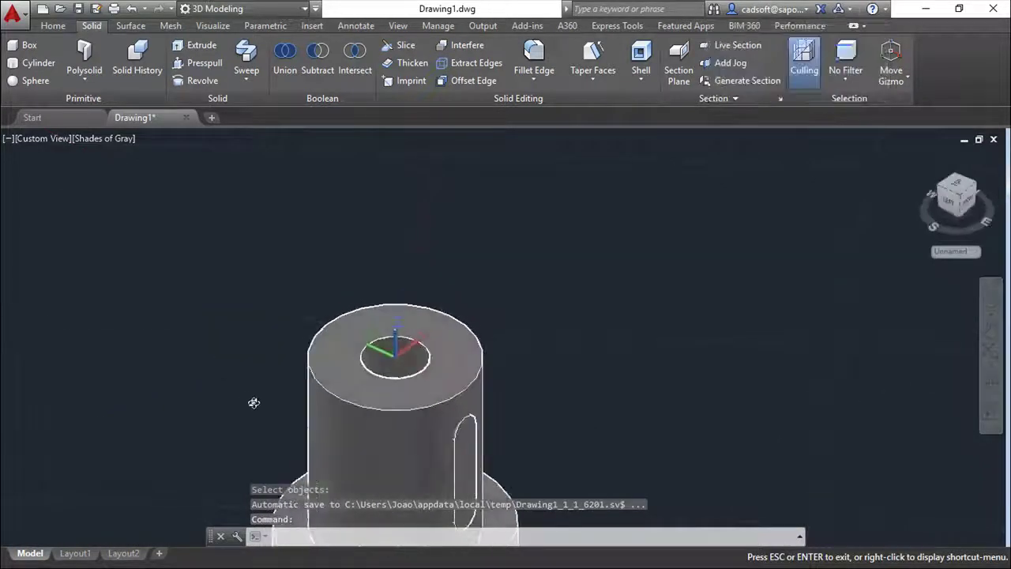
middle_drag(490, 397, 492, 289)
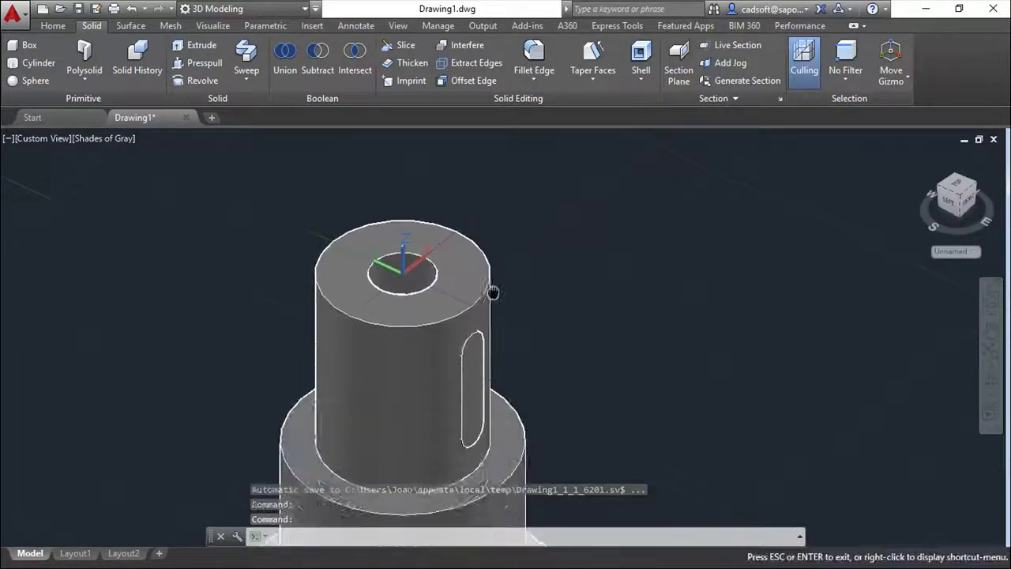
Step: Subtract the second, mirrored slot solid from the shaft body
click(319, 53)
click(454, 236)
key(Return)
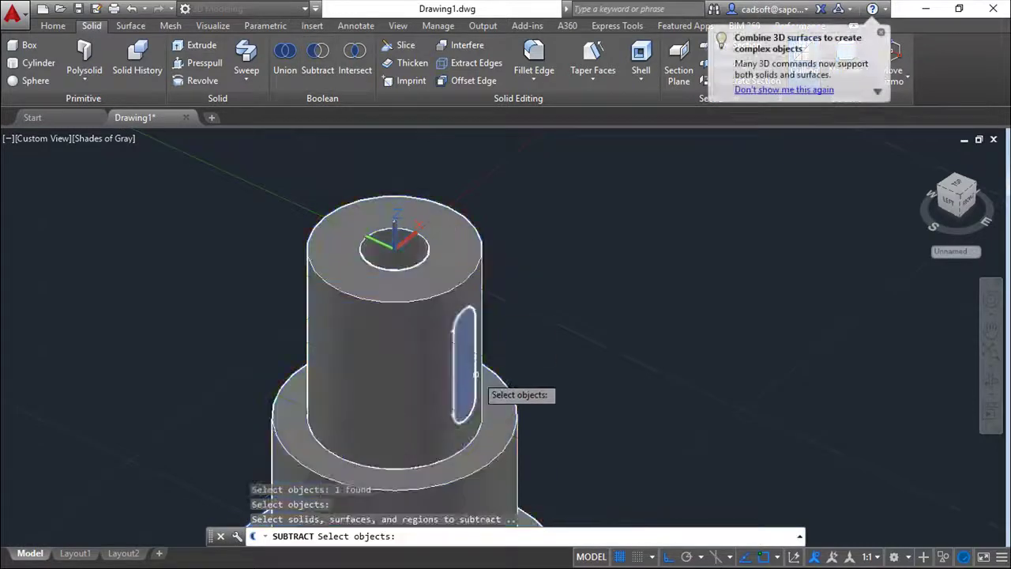
click(470, 375)
key(Return)
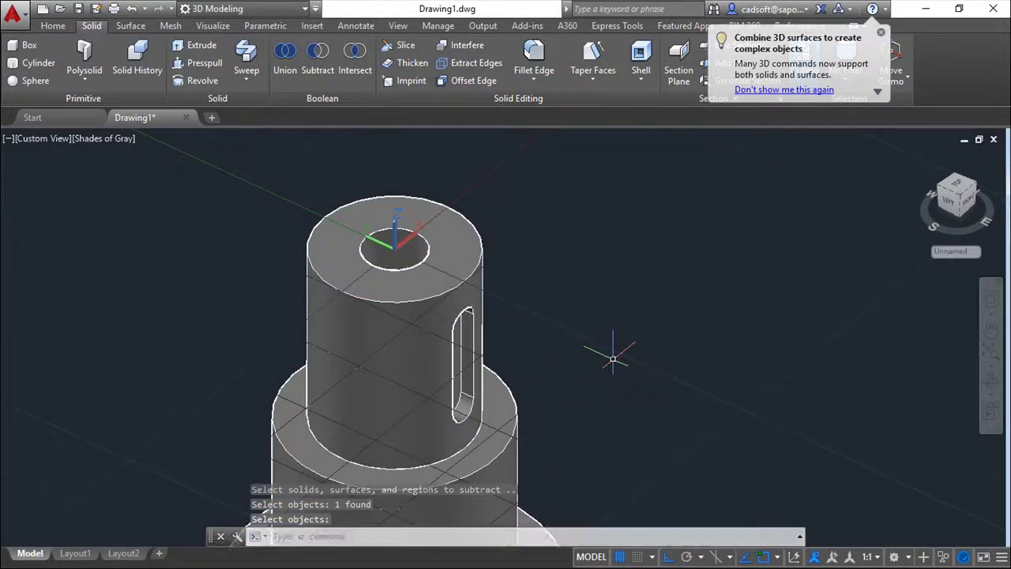
scroll(613, 359, down, 2)
shift+middle_drag(632, 351, 602, 337)
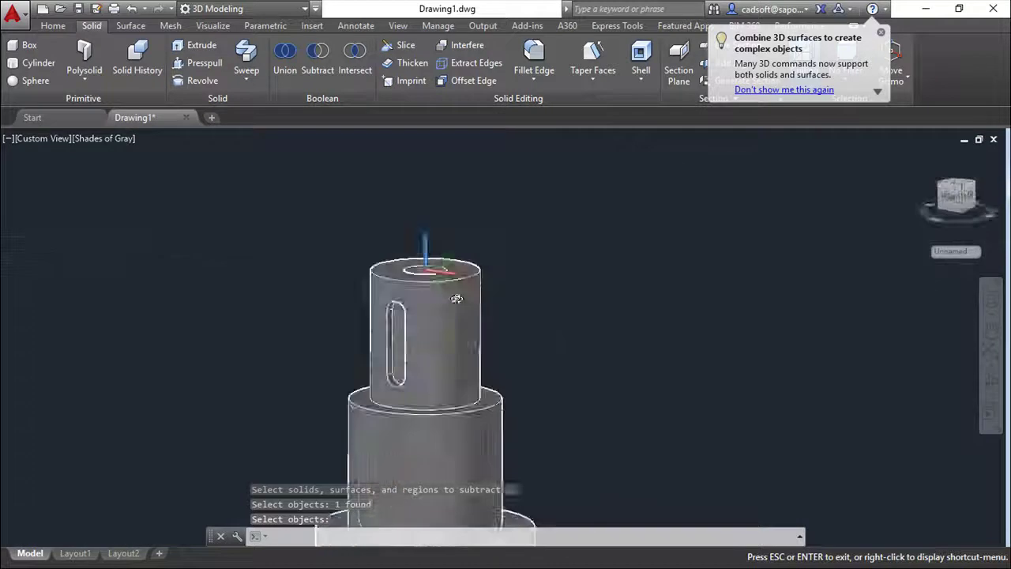
Step: Orbit to inspect the slots and lower cross hole, cancelling a started union
key(Return)
mouse_move(685, 327)
shift+middle_down()
mouse_move(647, 255)
mouse_move(644, 274)
shift+middle_up()
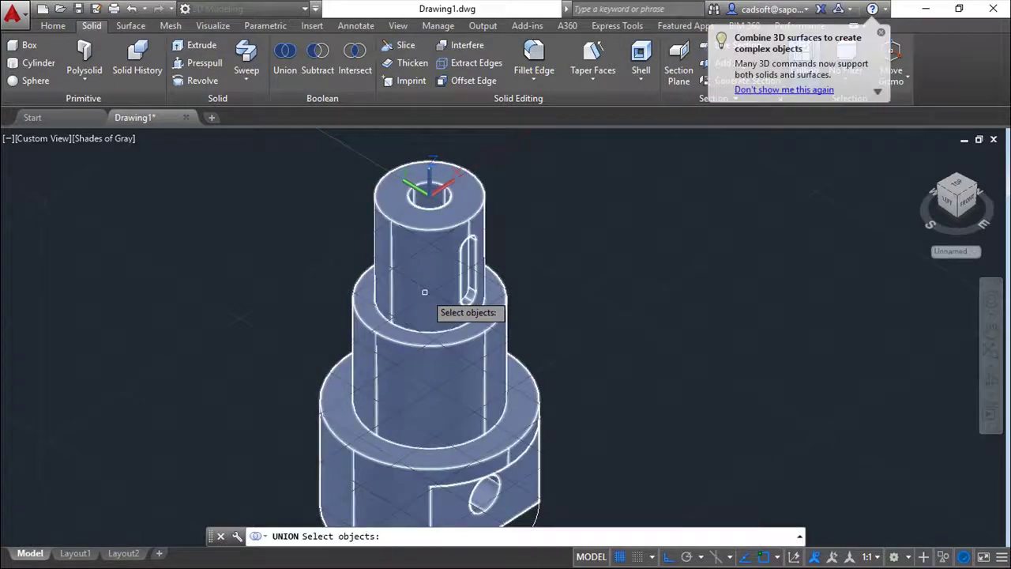
click(474, 284)
key(Escape)
key(Escape)
key(Escape)
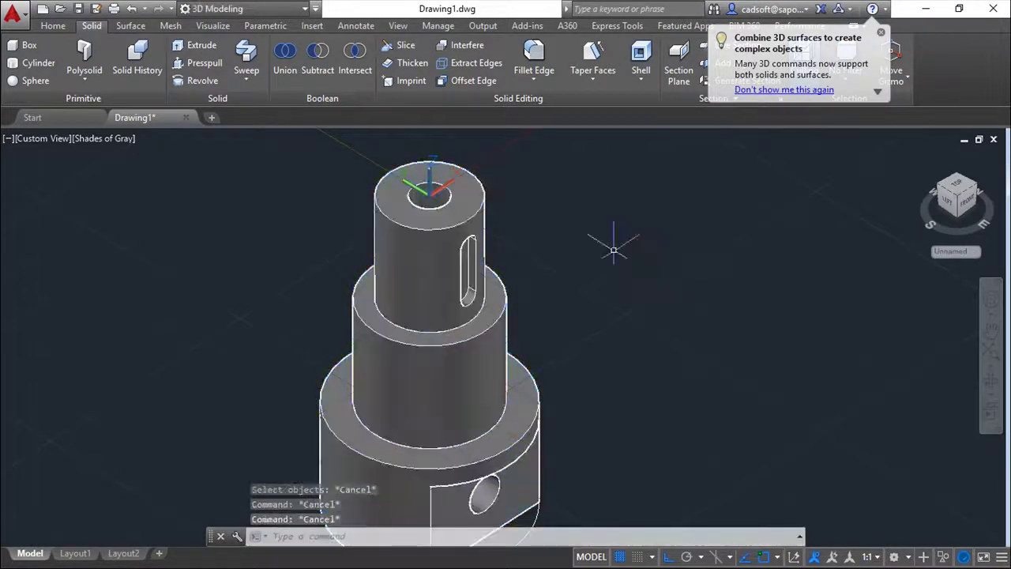
click(534, 54)
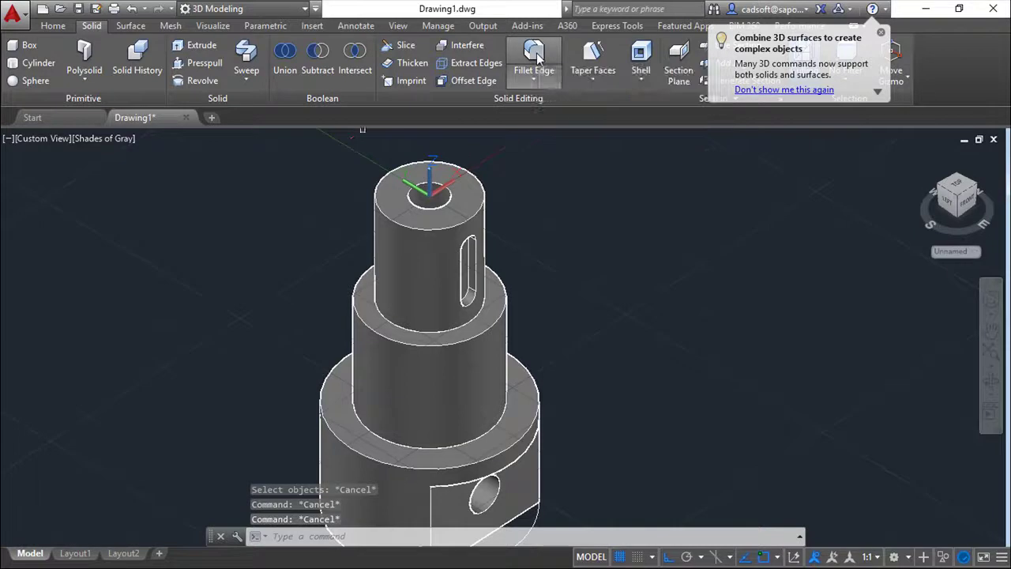
Step: Apply a radius-2 Fillet Edge to the top circular rim, redoing a first default-size attempt
click(452, 222)
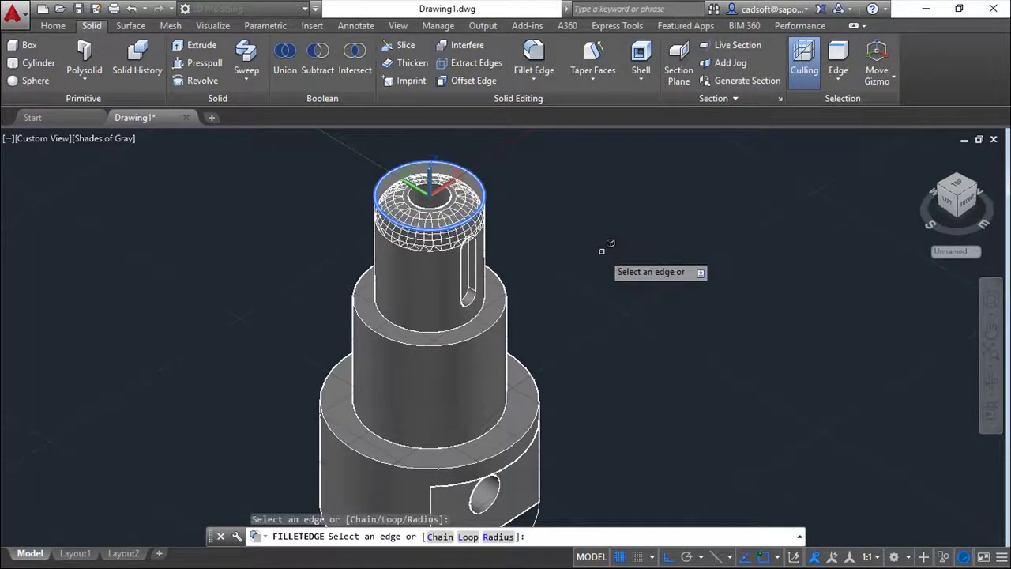
key(Return)
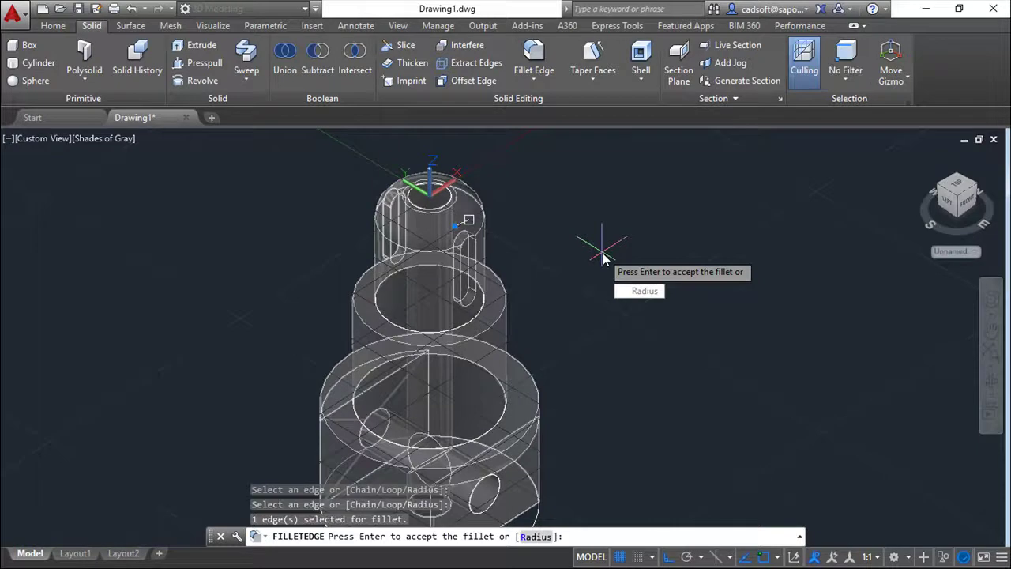
key(Escape)
key(Escape)
key(Escape)
key(Escape)
click(533, 57)
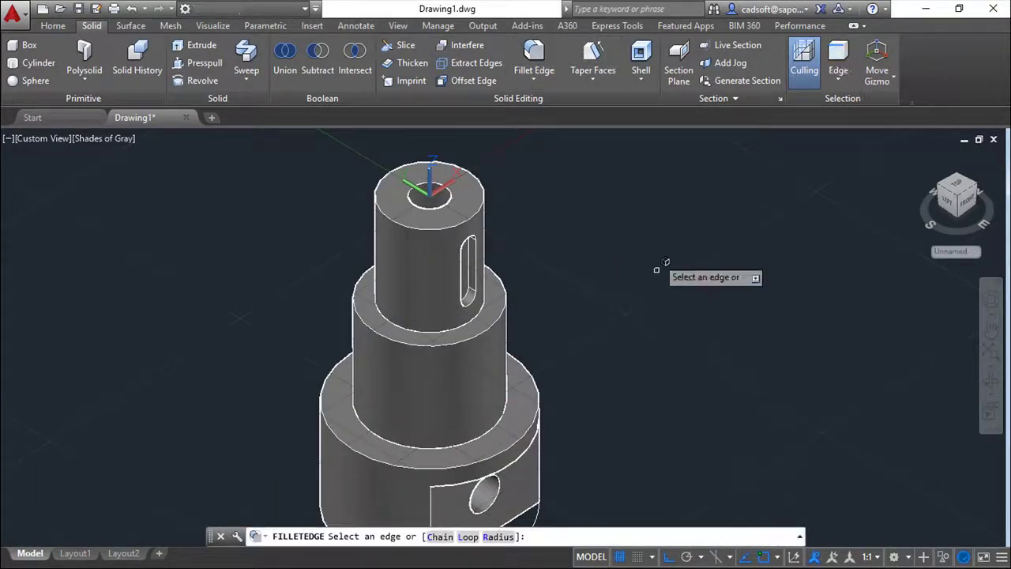
text(r)
key(Return)
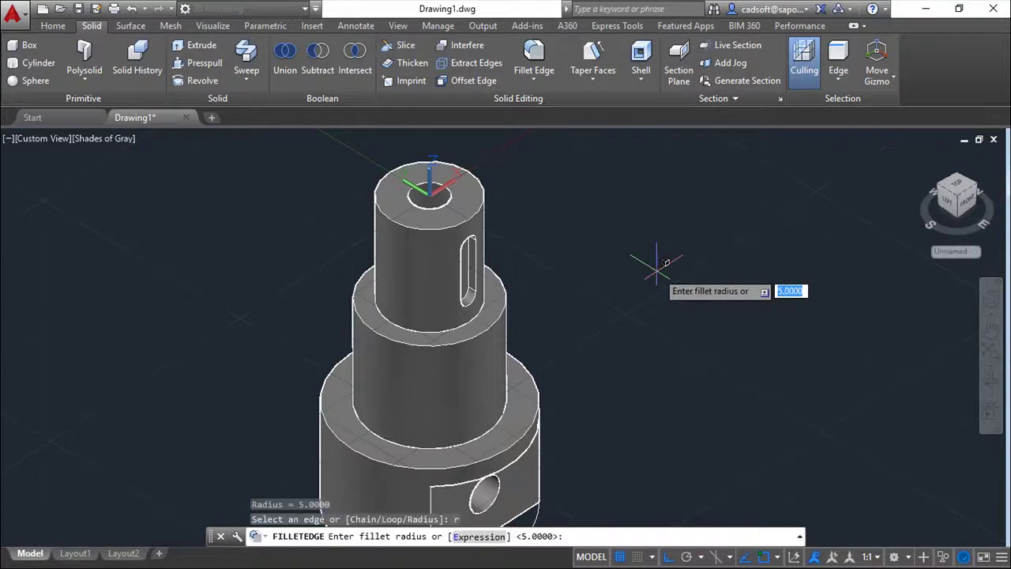
text(2)
key(Return)
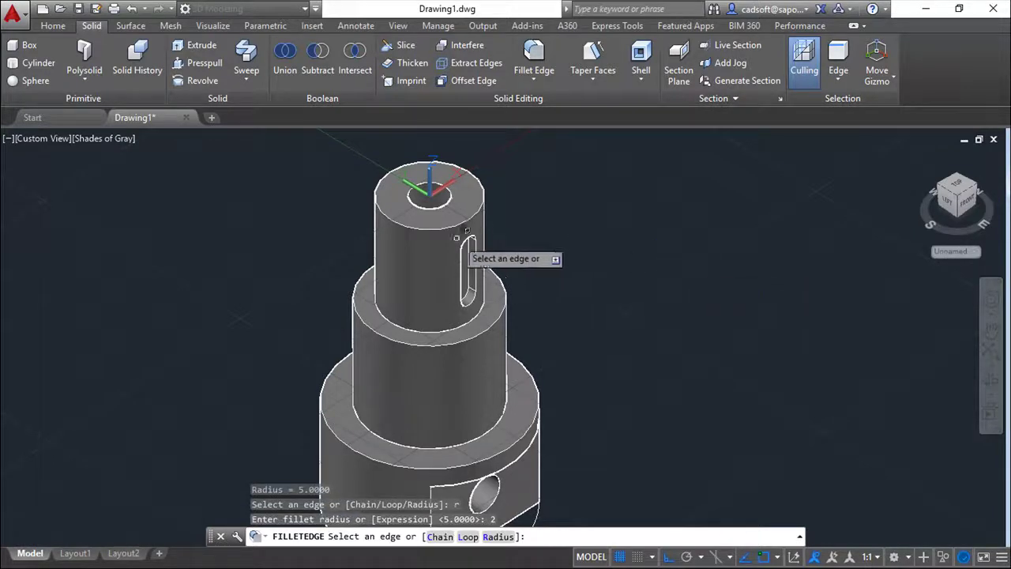
click(447, 228)
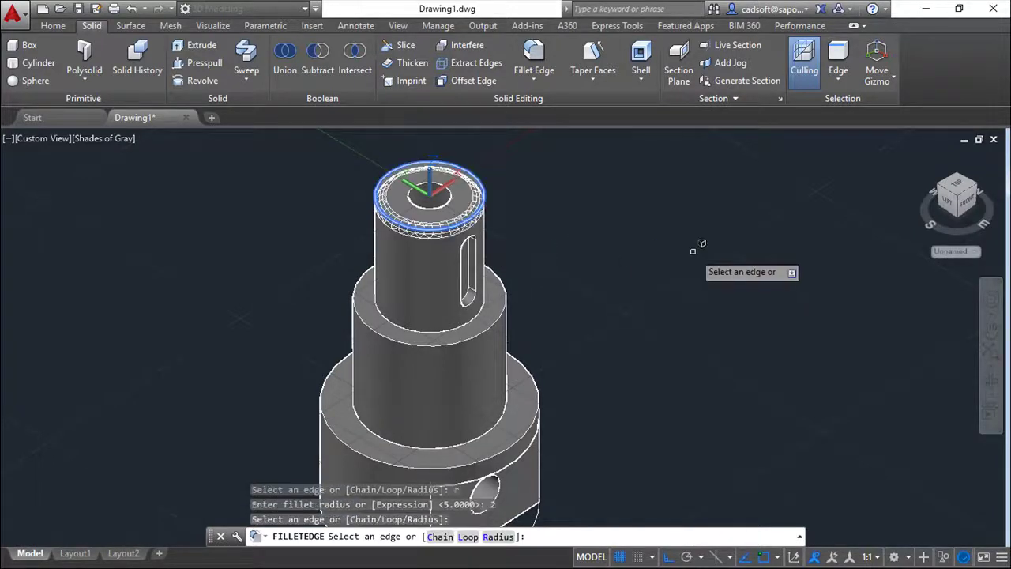
key(Return)
key(Return)
mouse_move(659, 263)
shift+middle_down()
mouse_move(648, 293)
mouse_move(657, 234)
mouse_move(679, 259)
mouse_move(662, 260)
shift+middle_up()
Step: Return the UCS to World, then zoom, pan and orbit around the completed stepped shaft
text(cs)
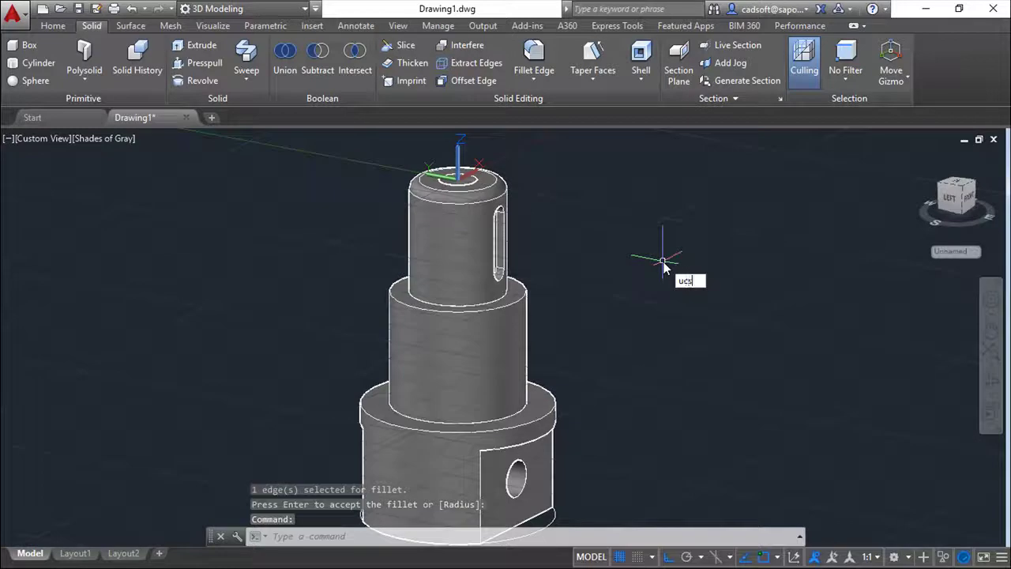
key(Return)
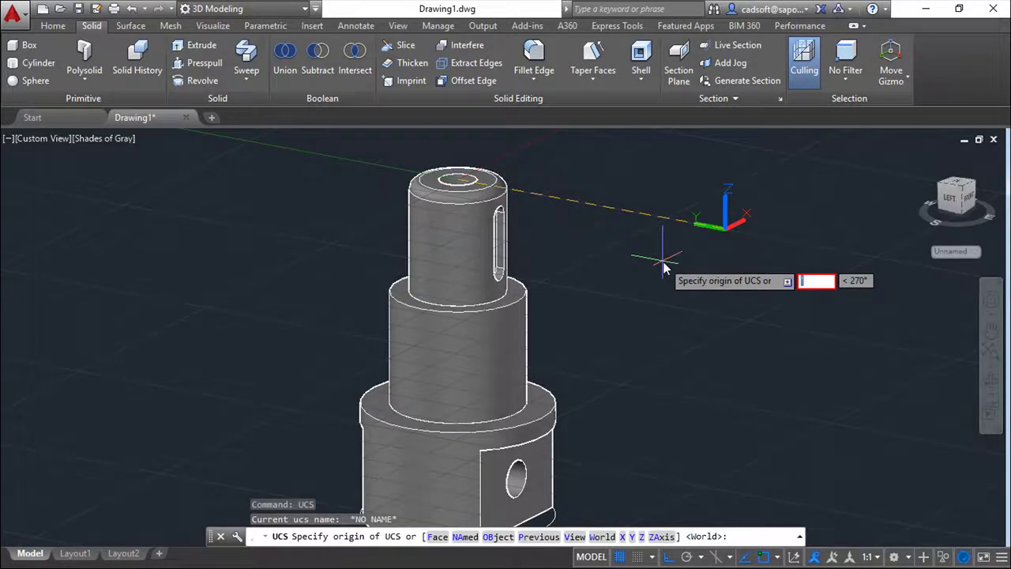
key(Escape)
key(Escape)
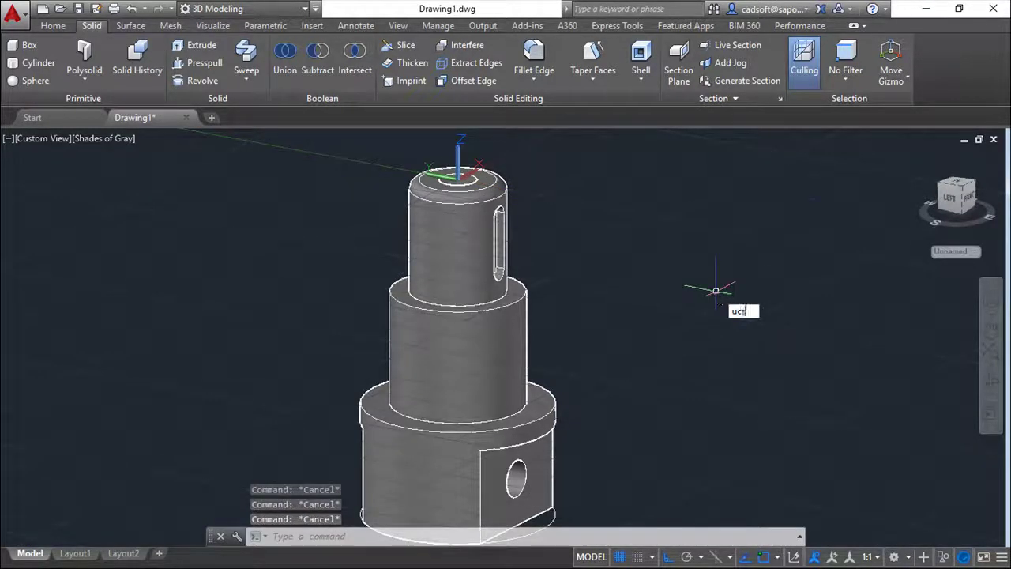
key(Return)
key(Return)
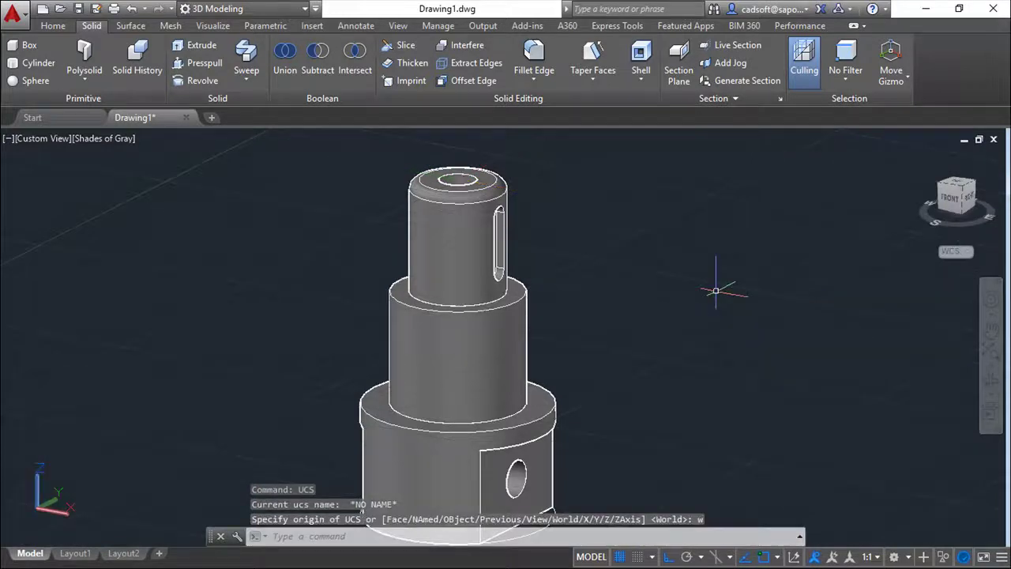
scroll(668, 356, down, 2)
middle_drag(668, 356, 585, 326)
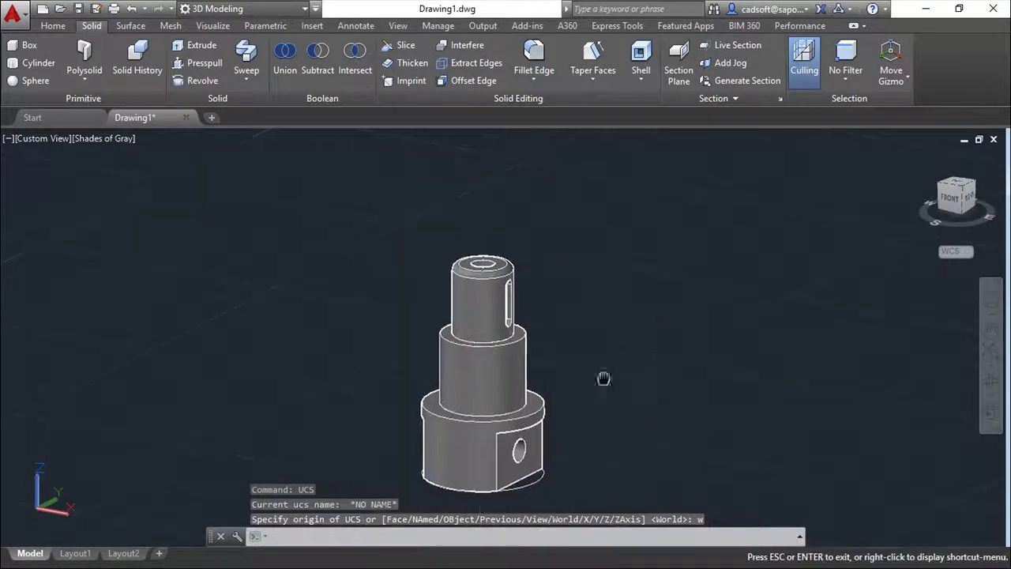
scroll(585, 326, up, 2)
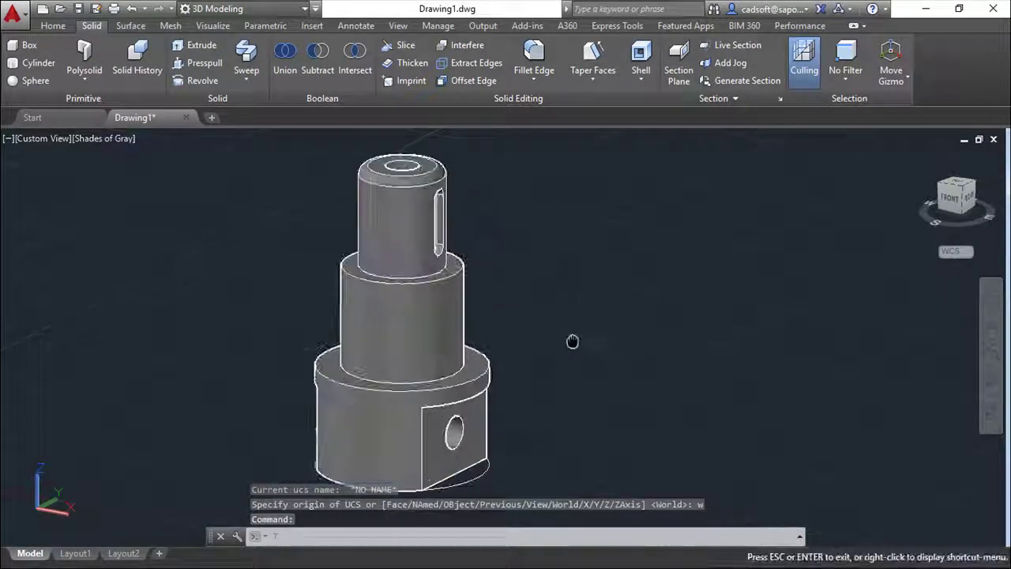
key(Escape)
mouse_move(569, 340)
shift+middle_down()
mouse_move(513, 320)
mouse_move(302, 355)
mouse_move(439, 334)
mouse_move(552, 359)
shift+middle_up()
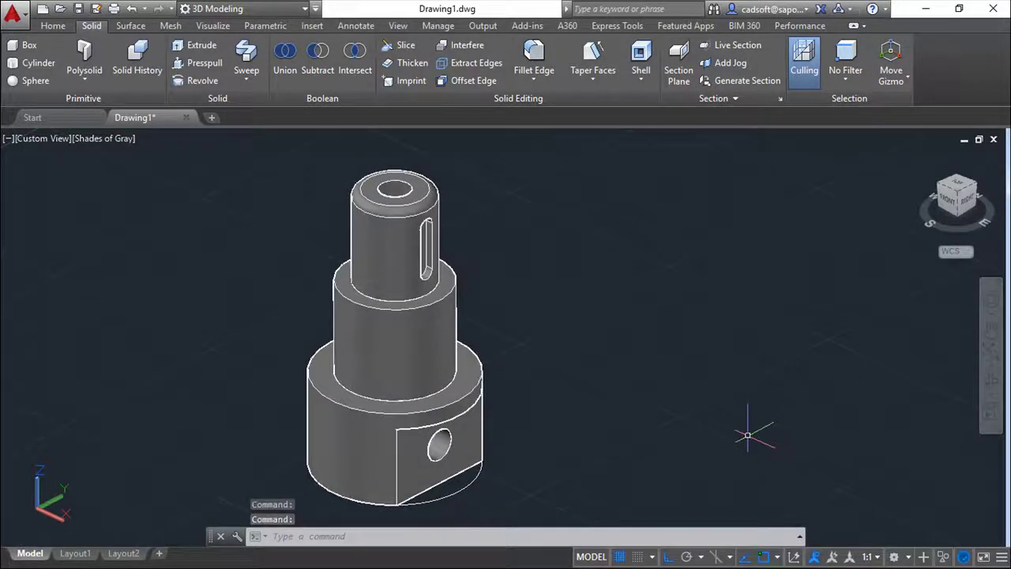